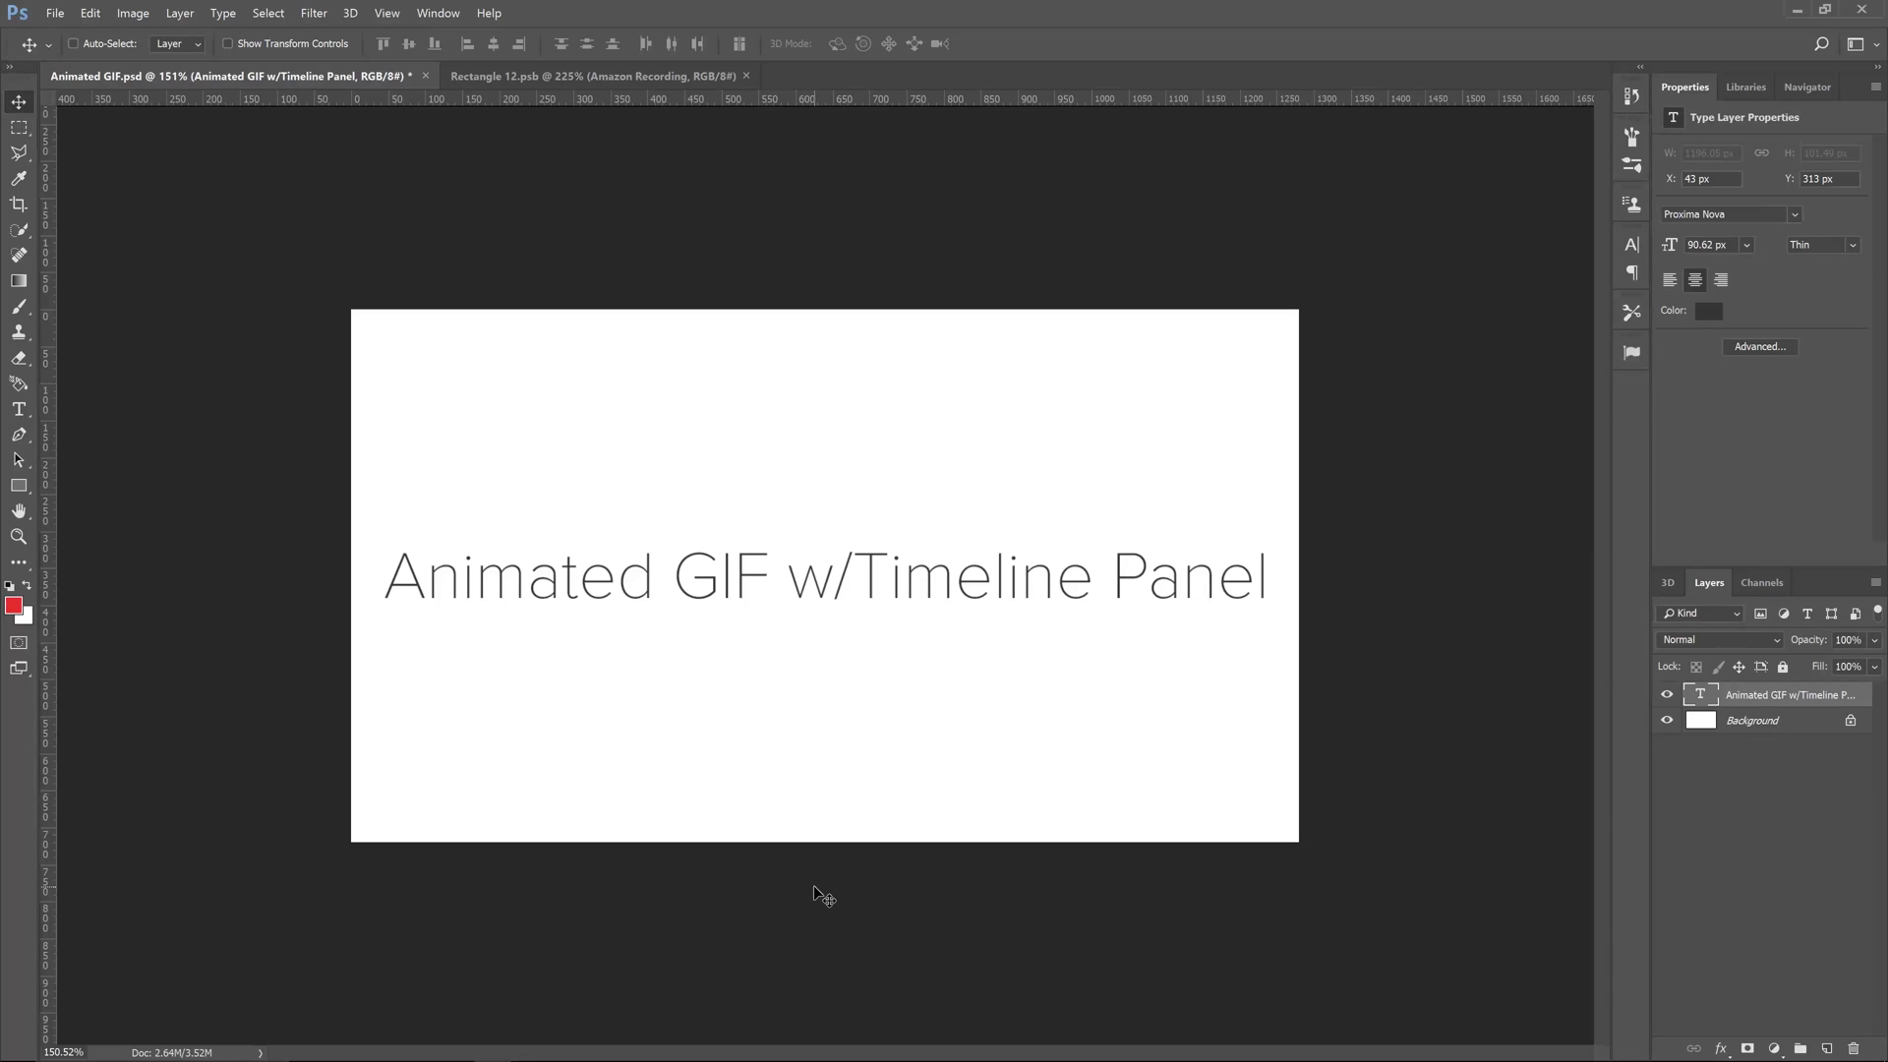
Step: Begin placing an embedded file into the Animated GIF.psd title document
click(48, 20)
Step: Place phone on car seat.jpg as an embedded smart object scaled to fill the canvas
click(115, 284)
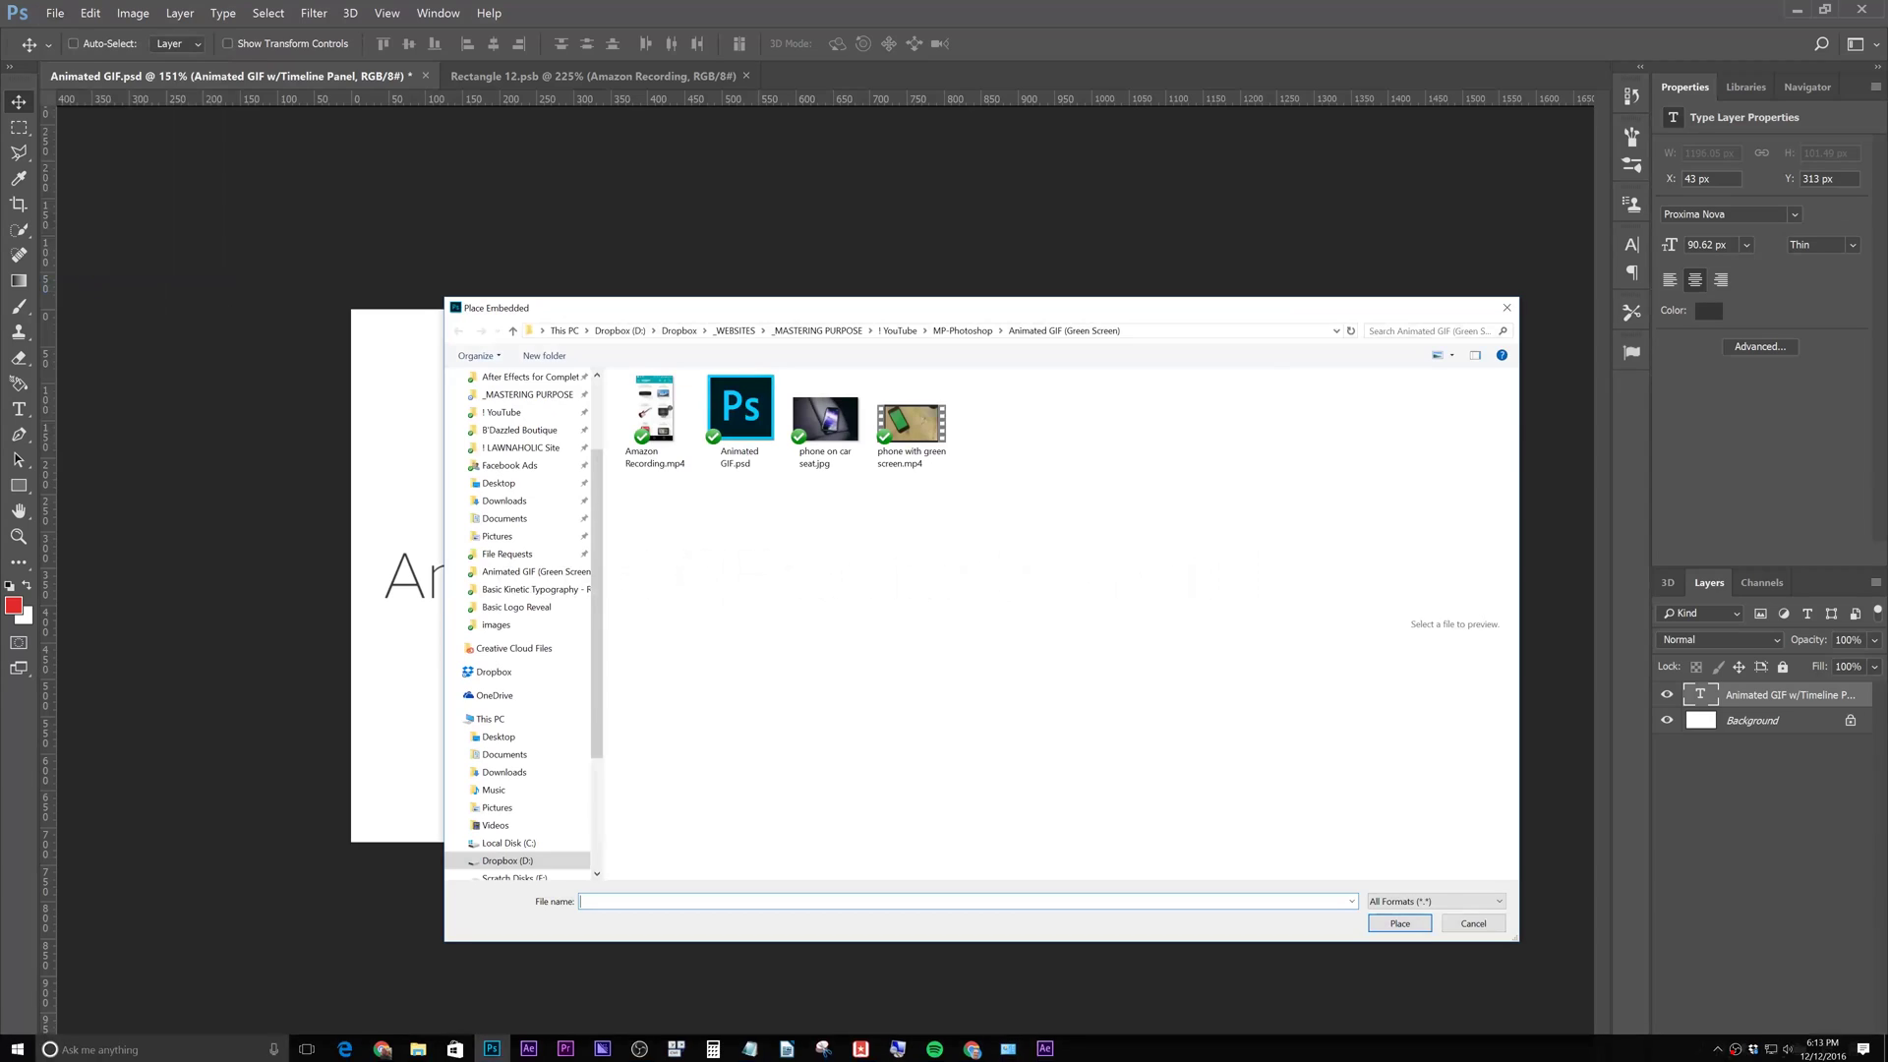
click(831, 459)
double_click(826, 421)
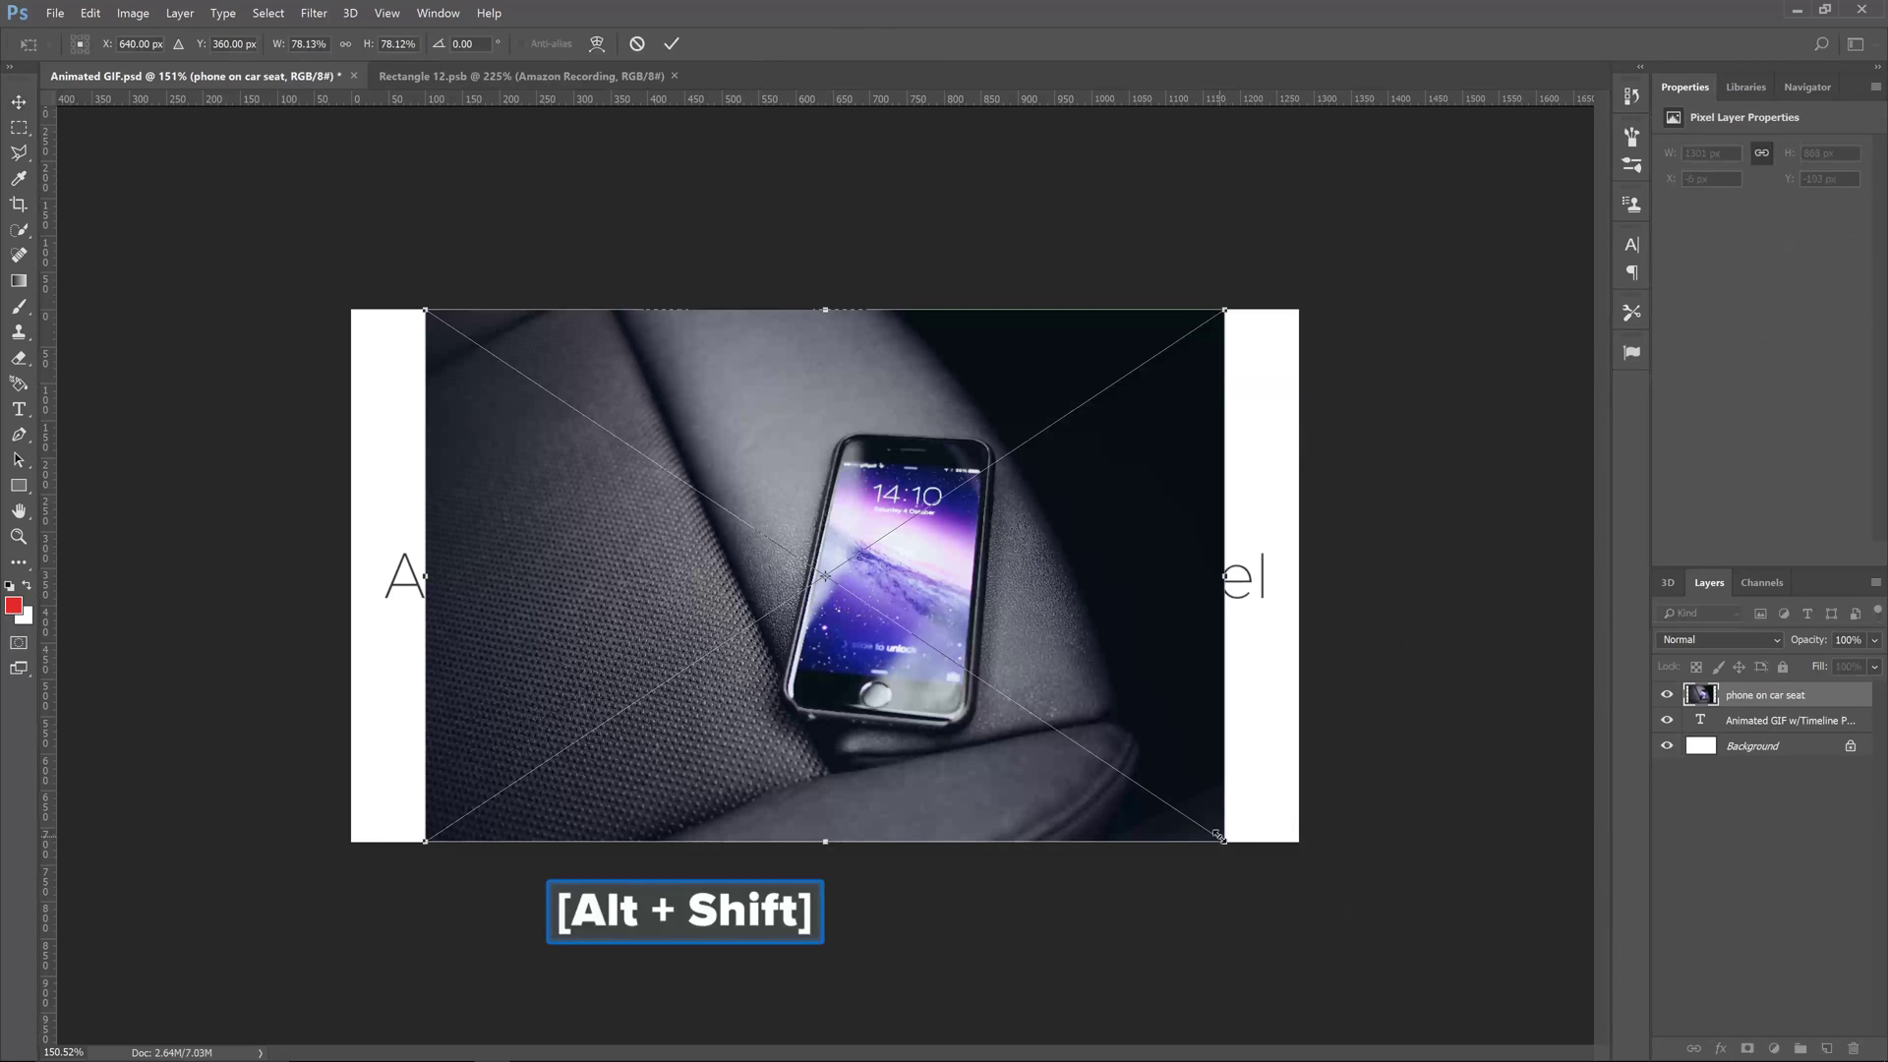
drag(1224, 840, 1300, 878)
key(Return)
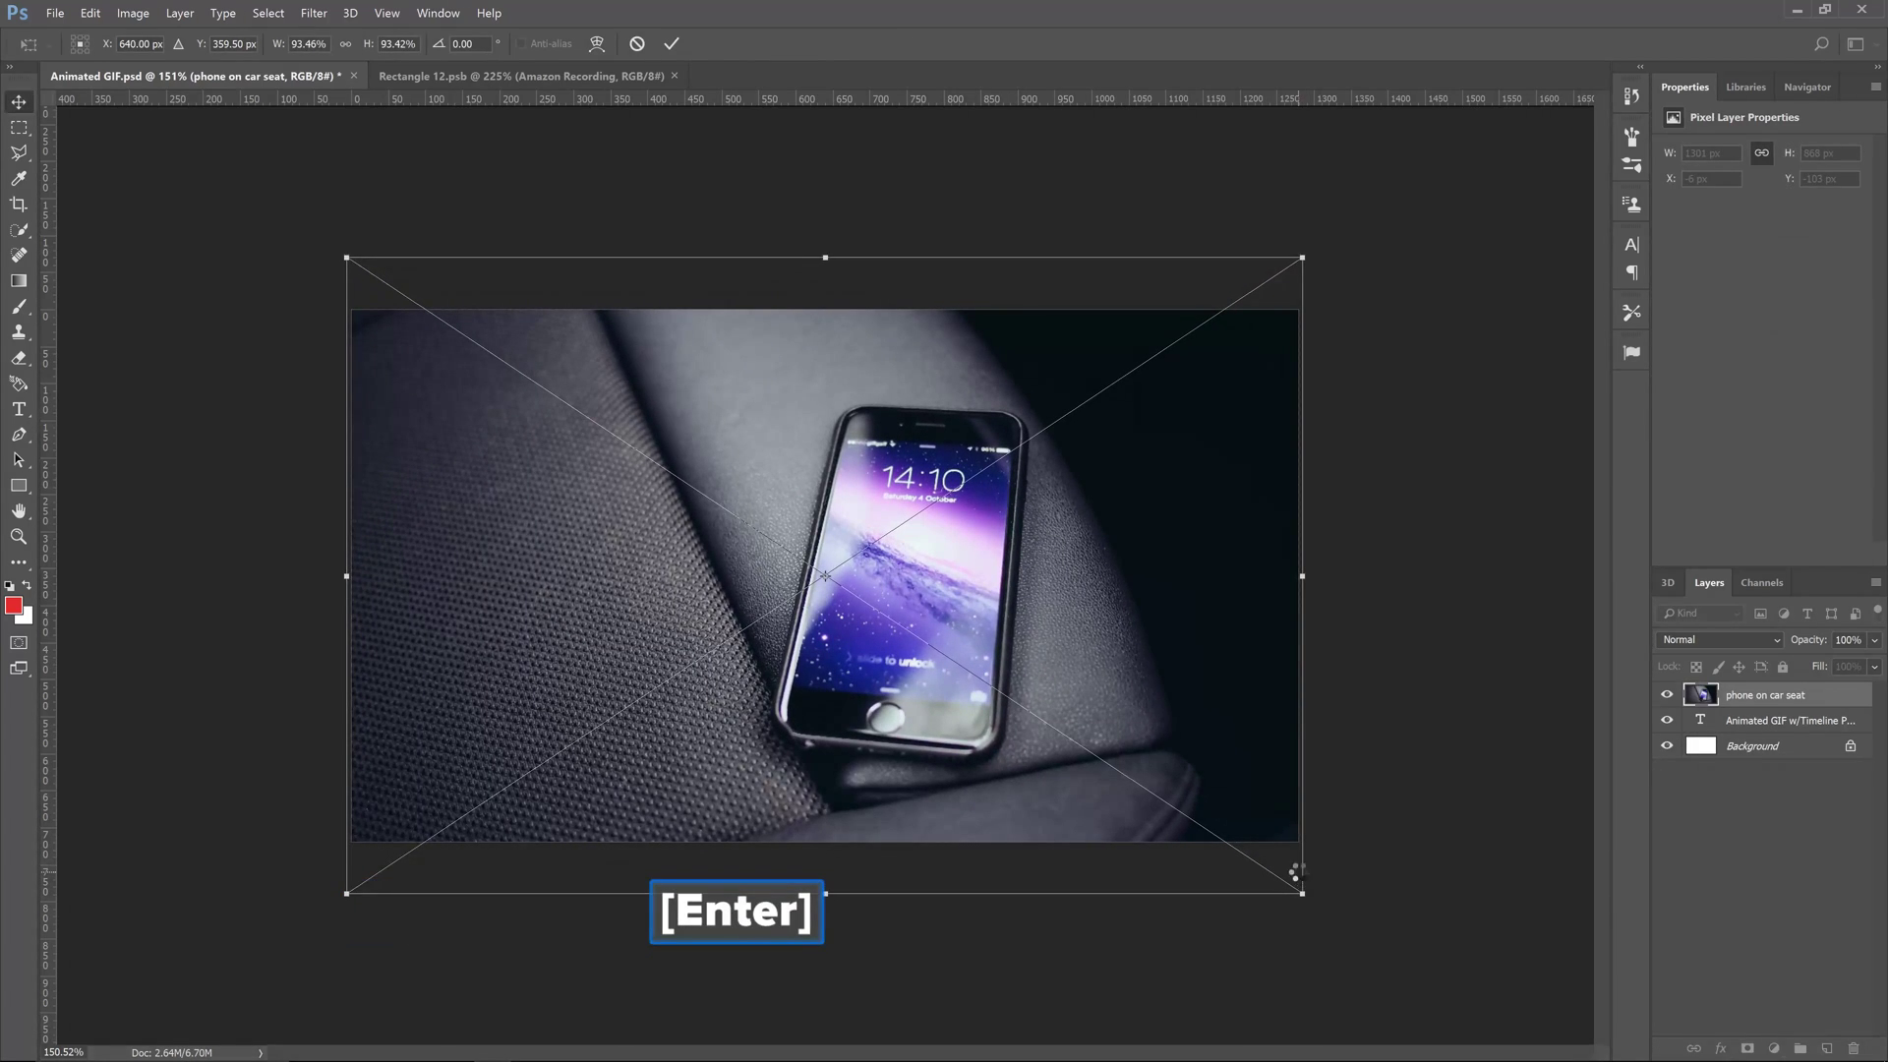
click(61, 15)
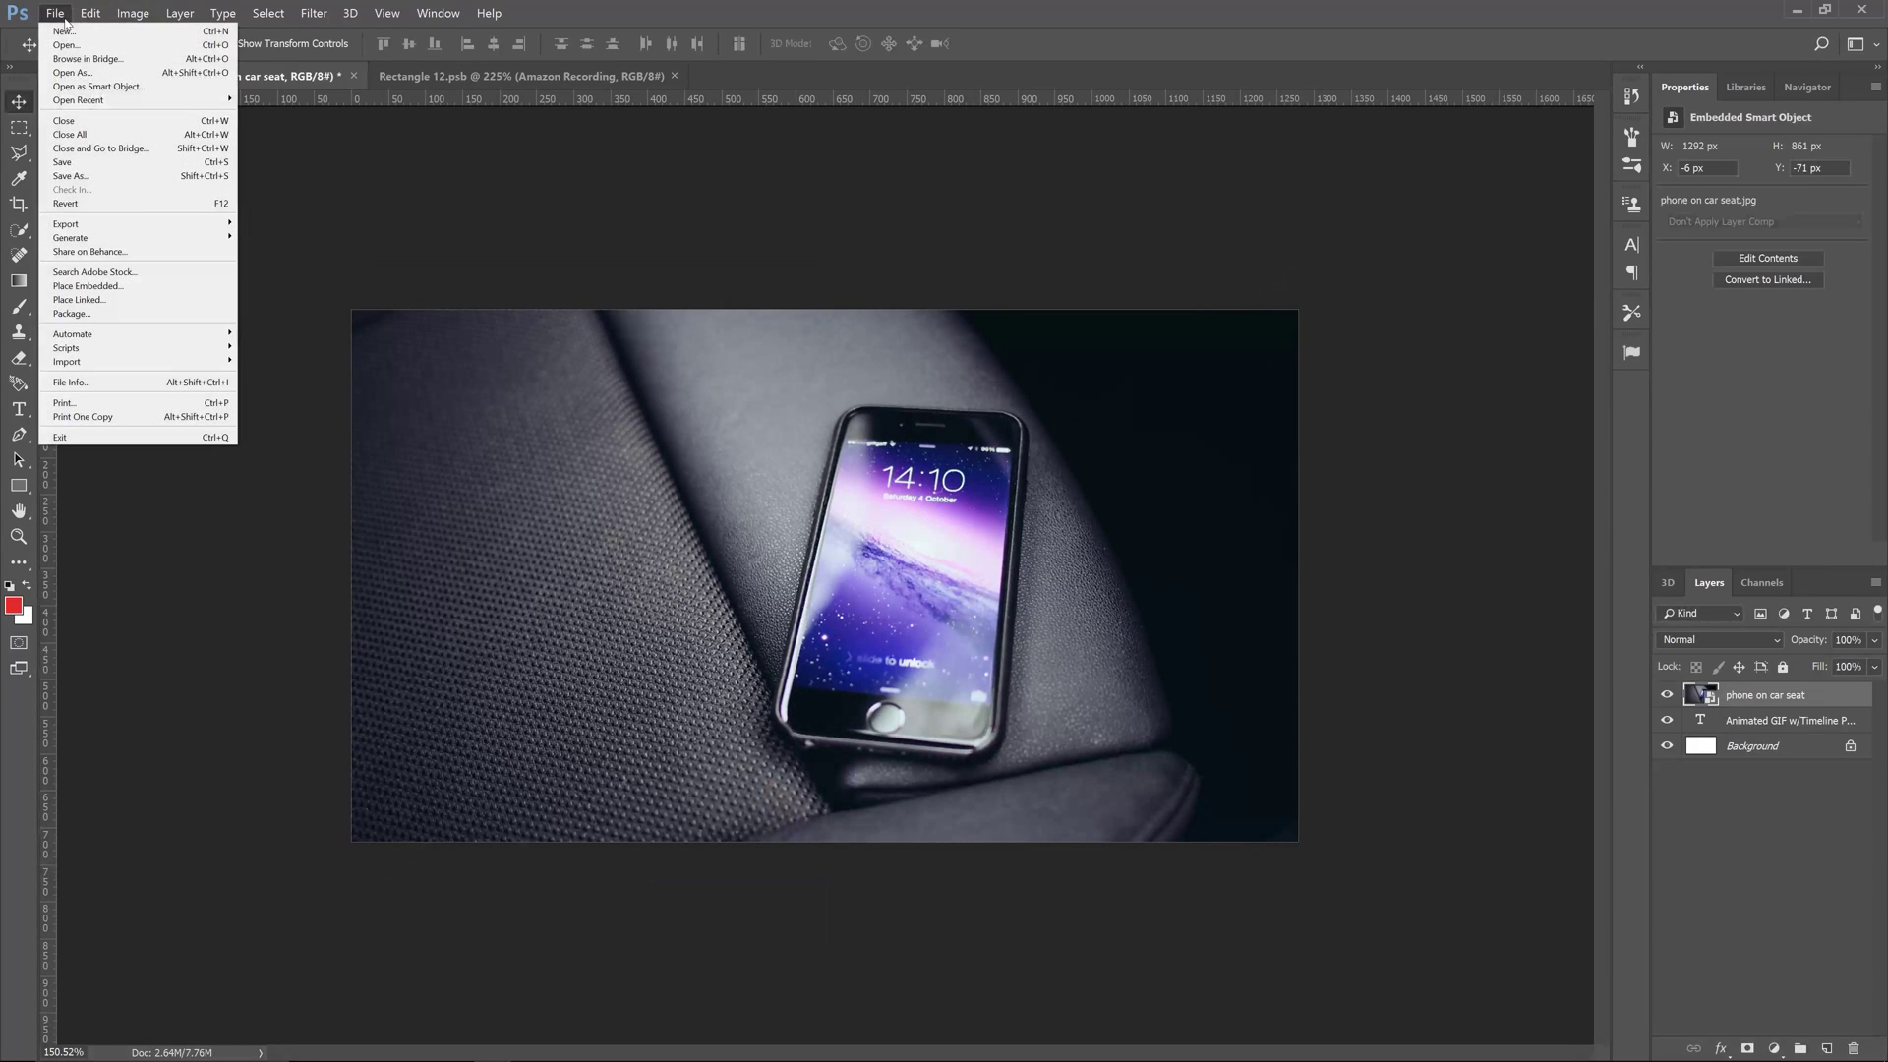
Step: Cancel placing the Amazon Recording video and show the Timeline panel
click(89, 285)
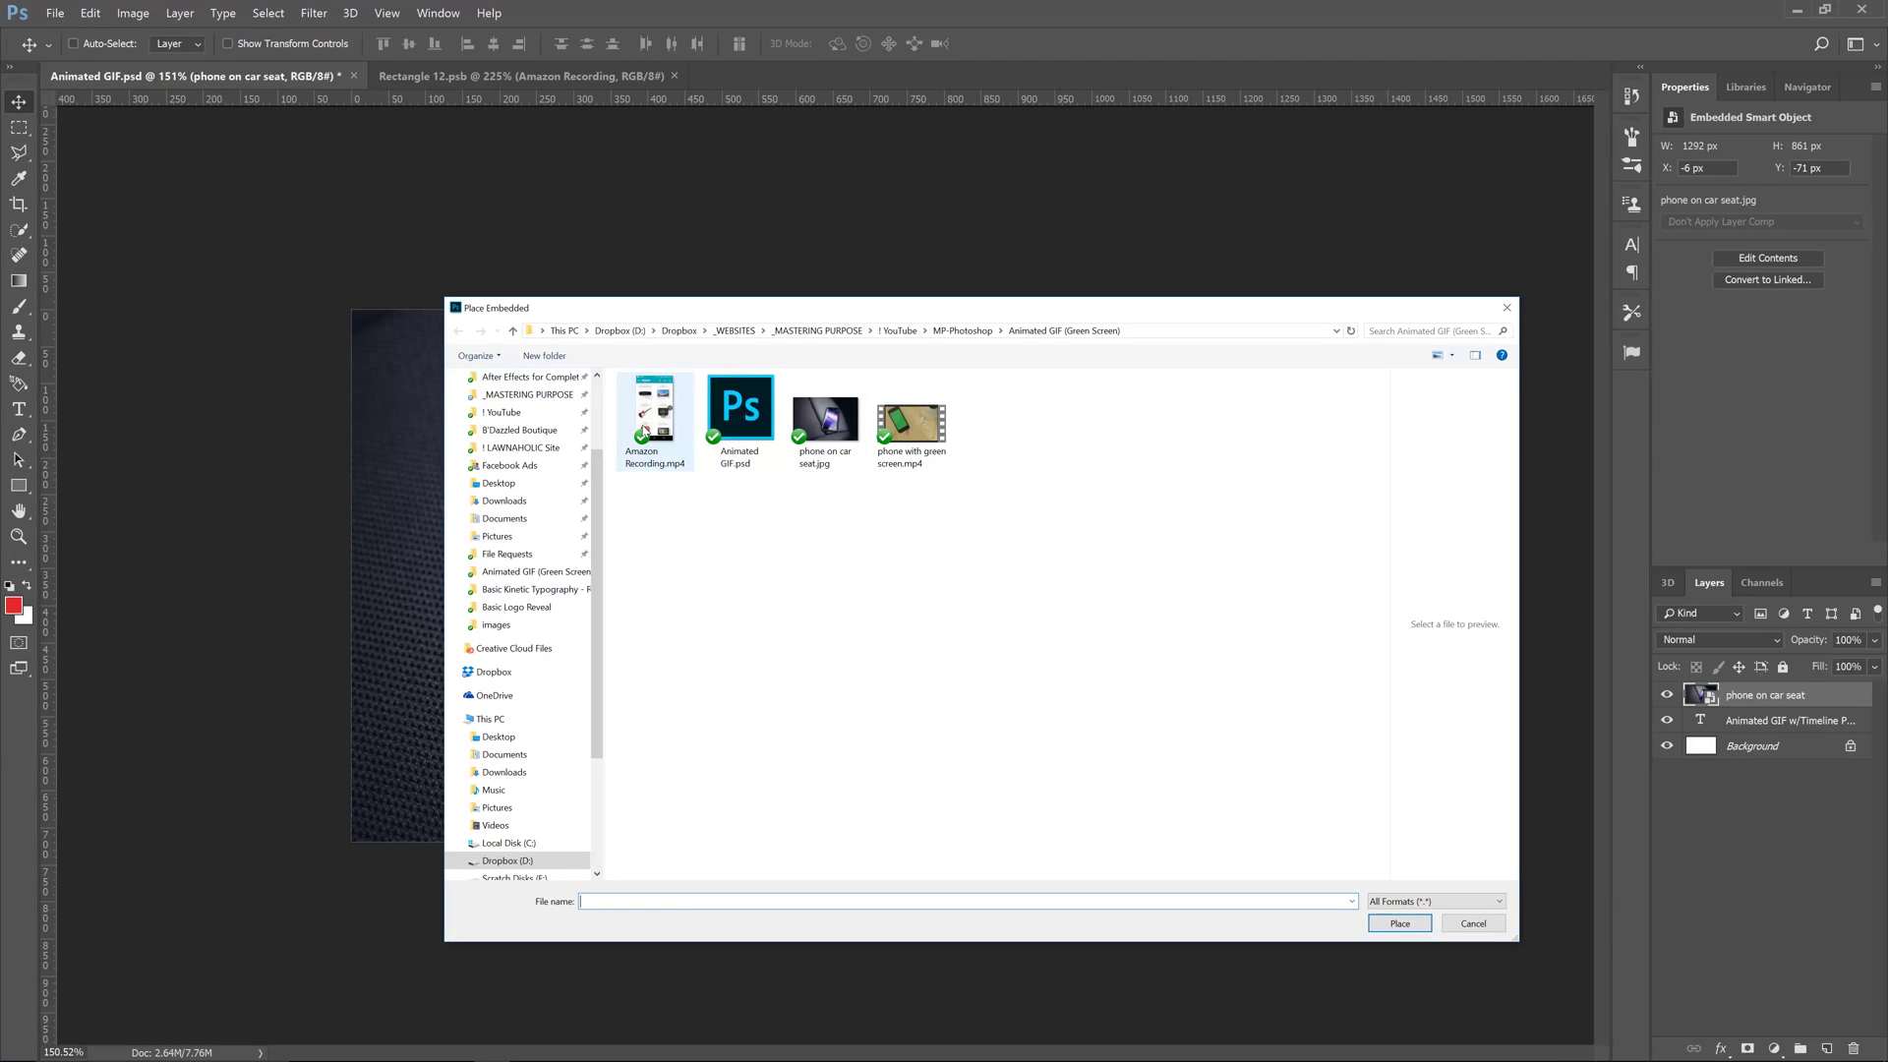
click(646, 431)
click(1466, 919)
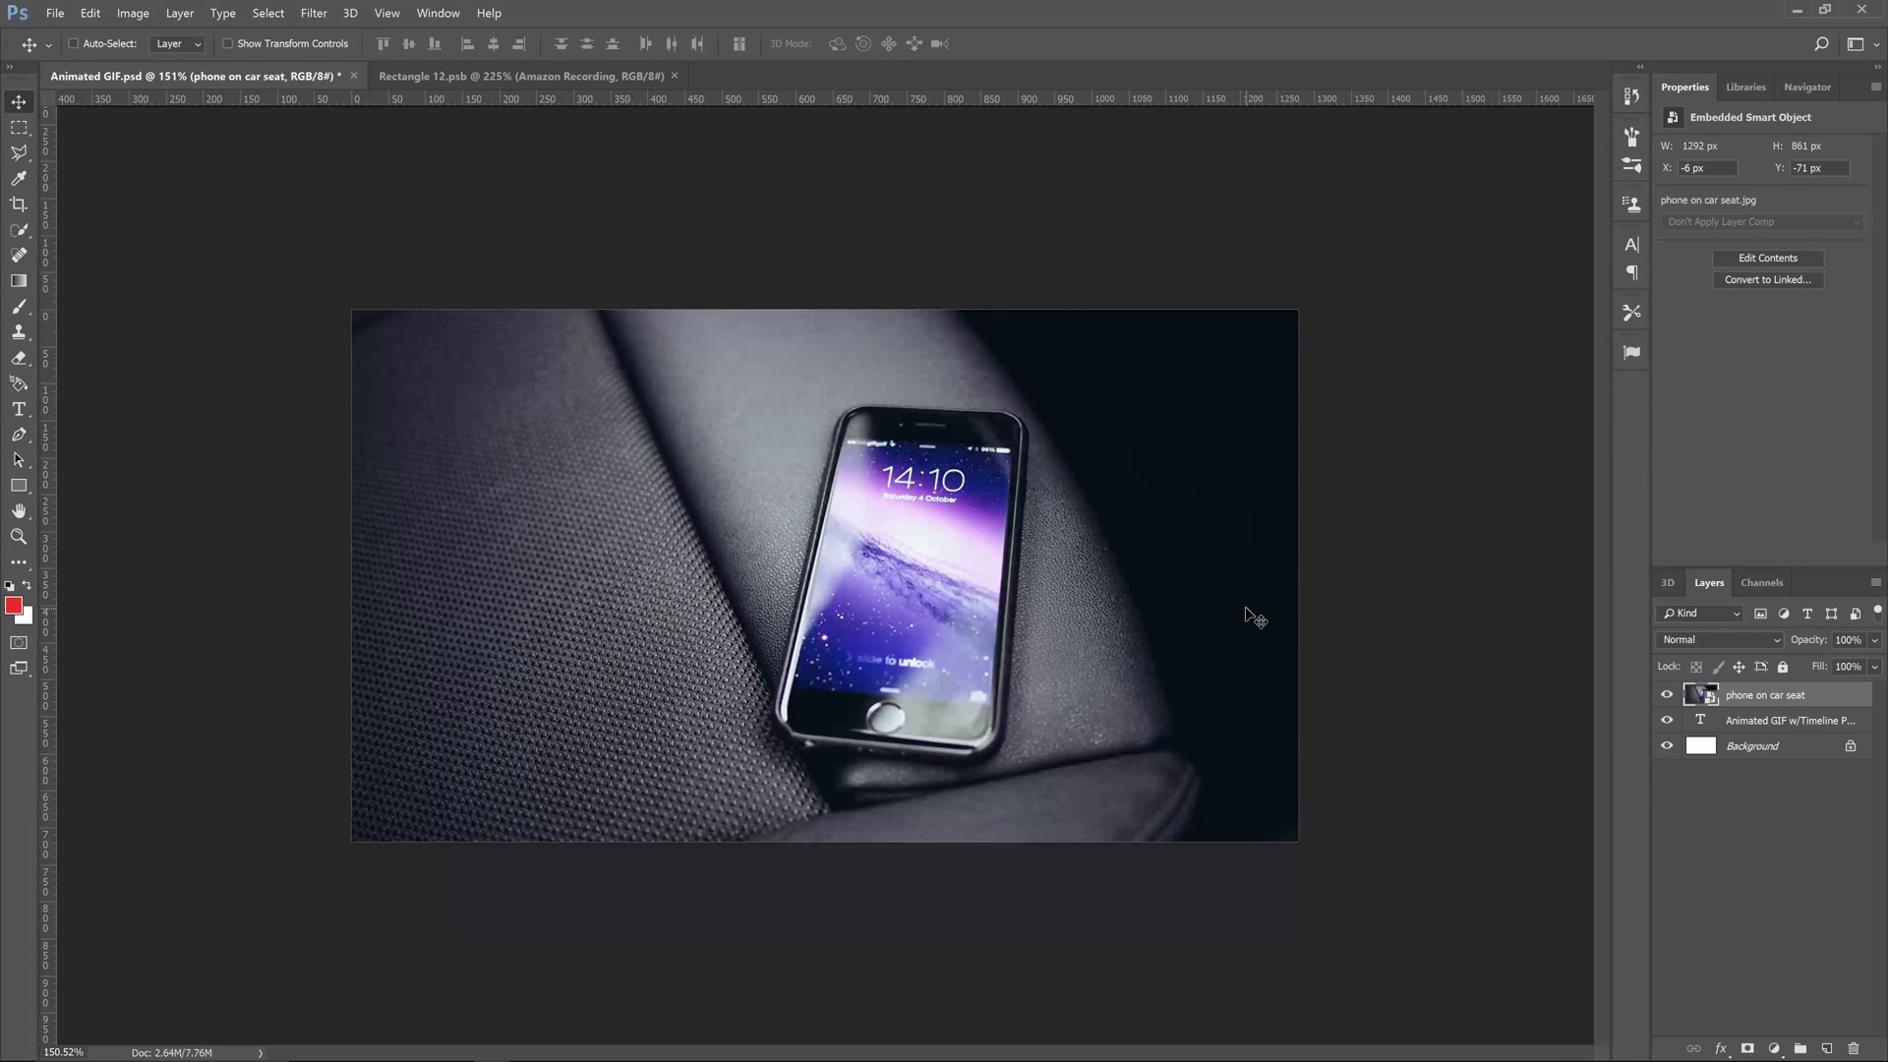
click(438, 12)
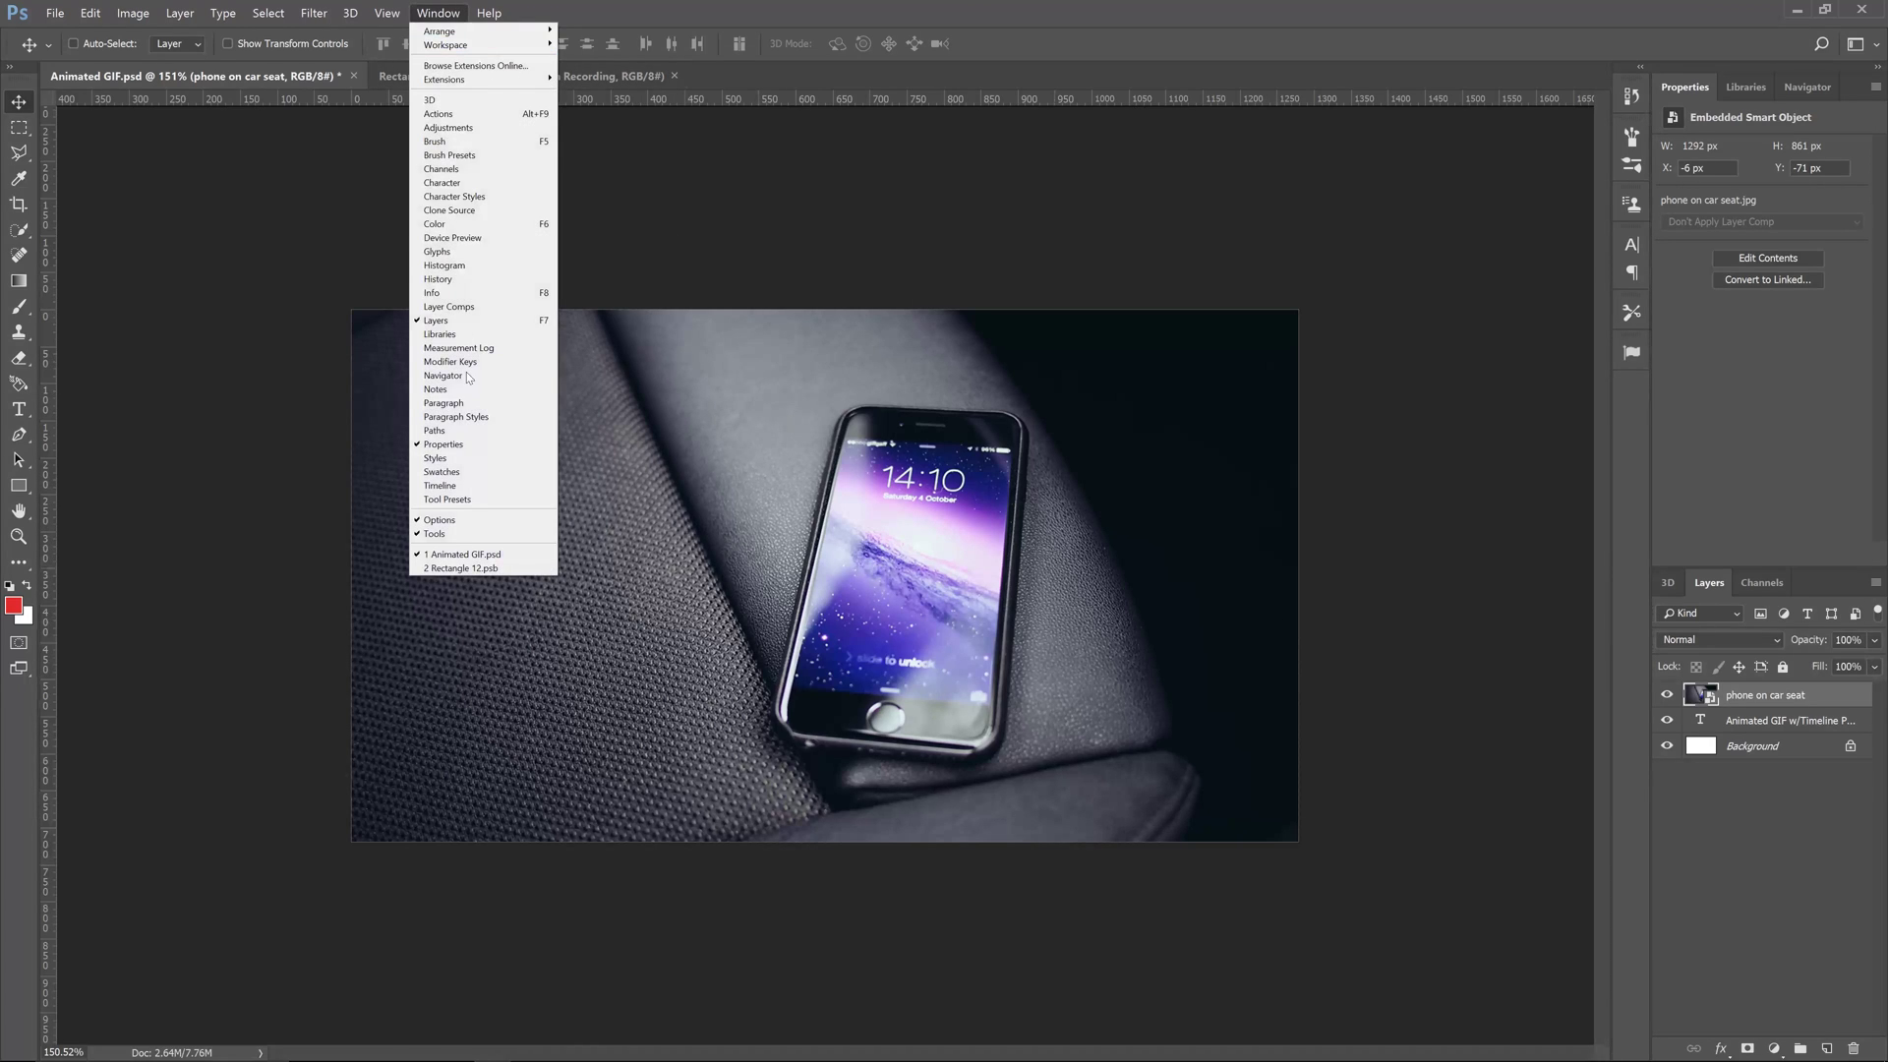
click(463, 484)
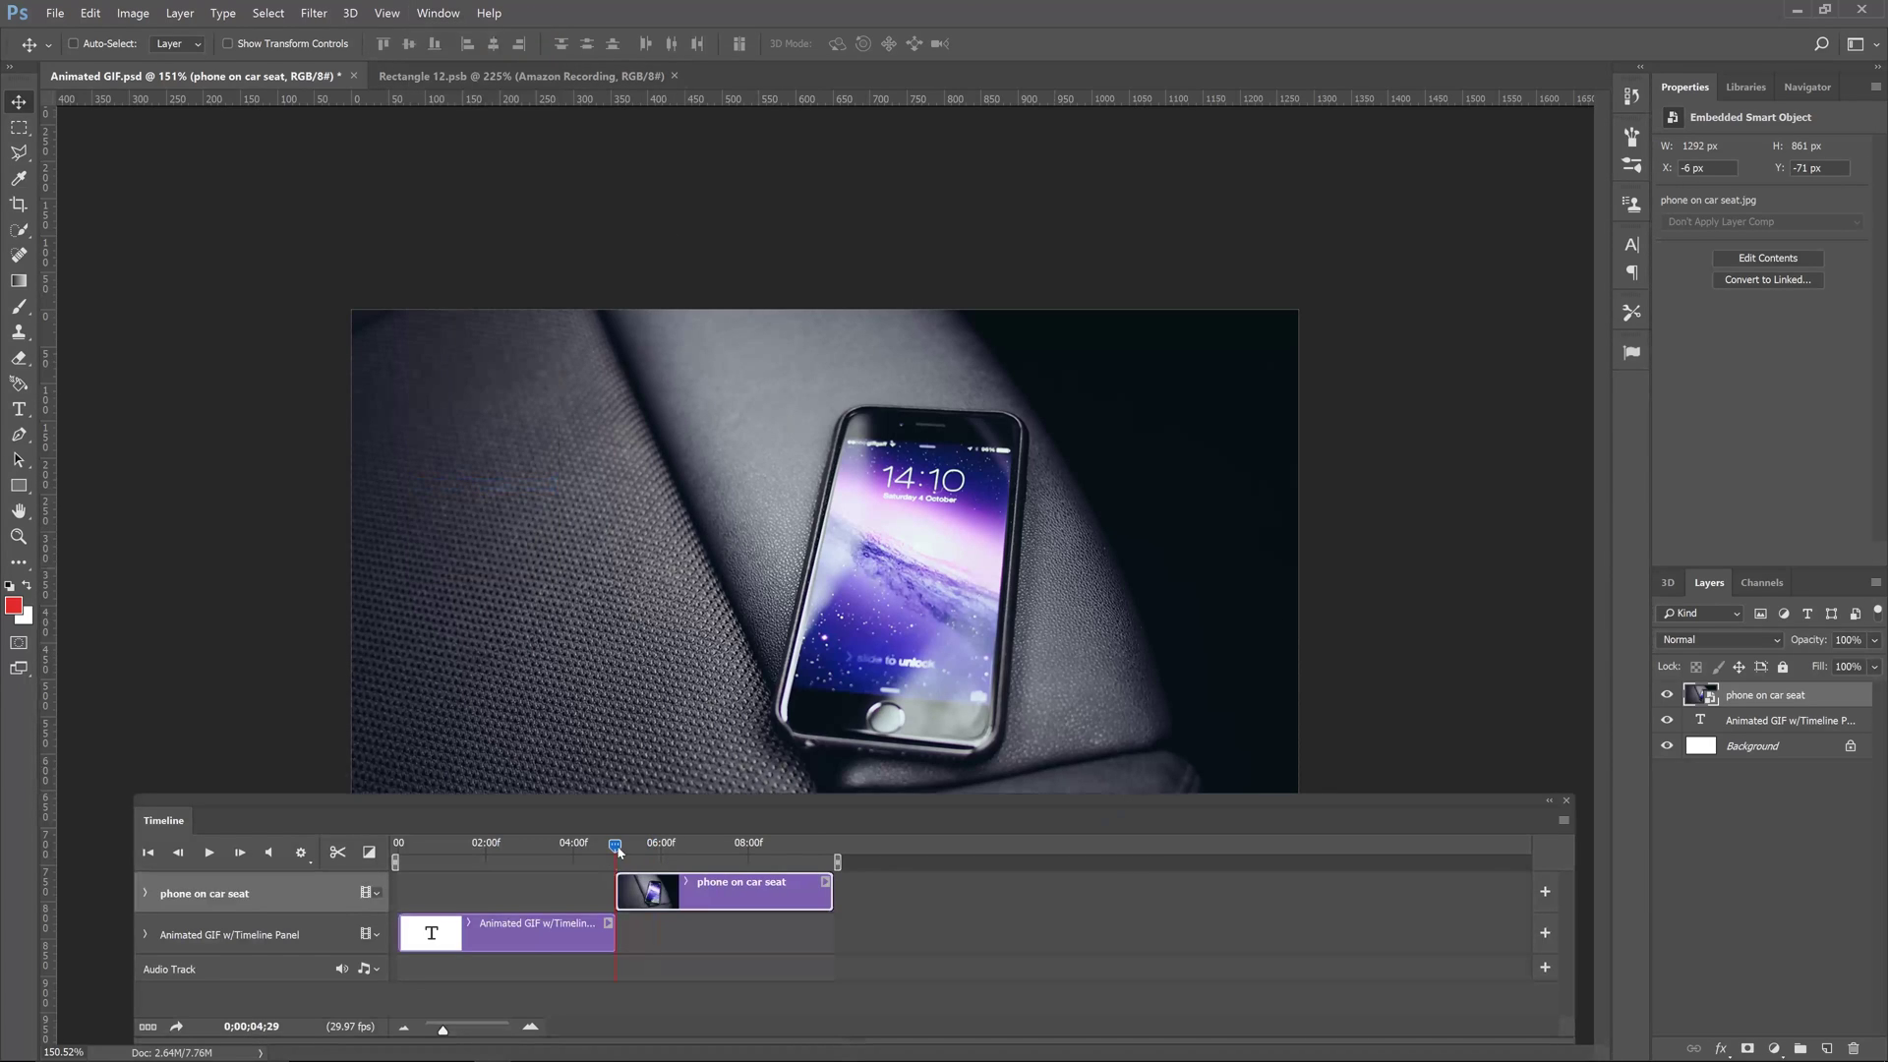
Step: Move the phone on car seat clip to start at 0 and rewind the playhead
drag(619, 852, 494, 861)
key(space)
drag(720, 903, 528, 900)
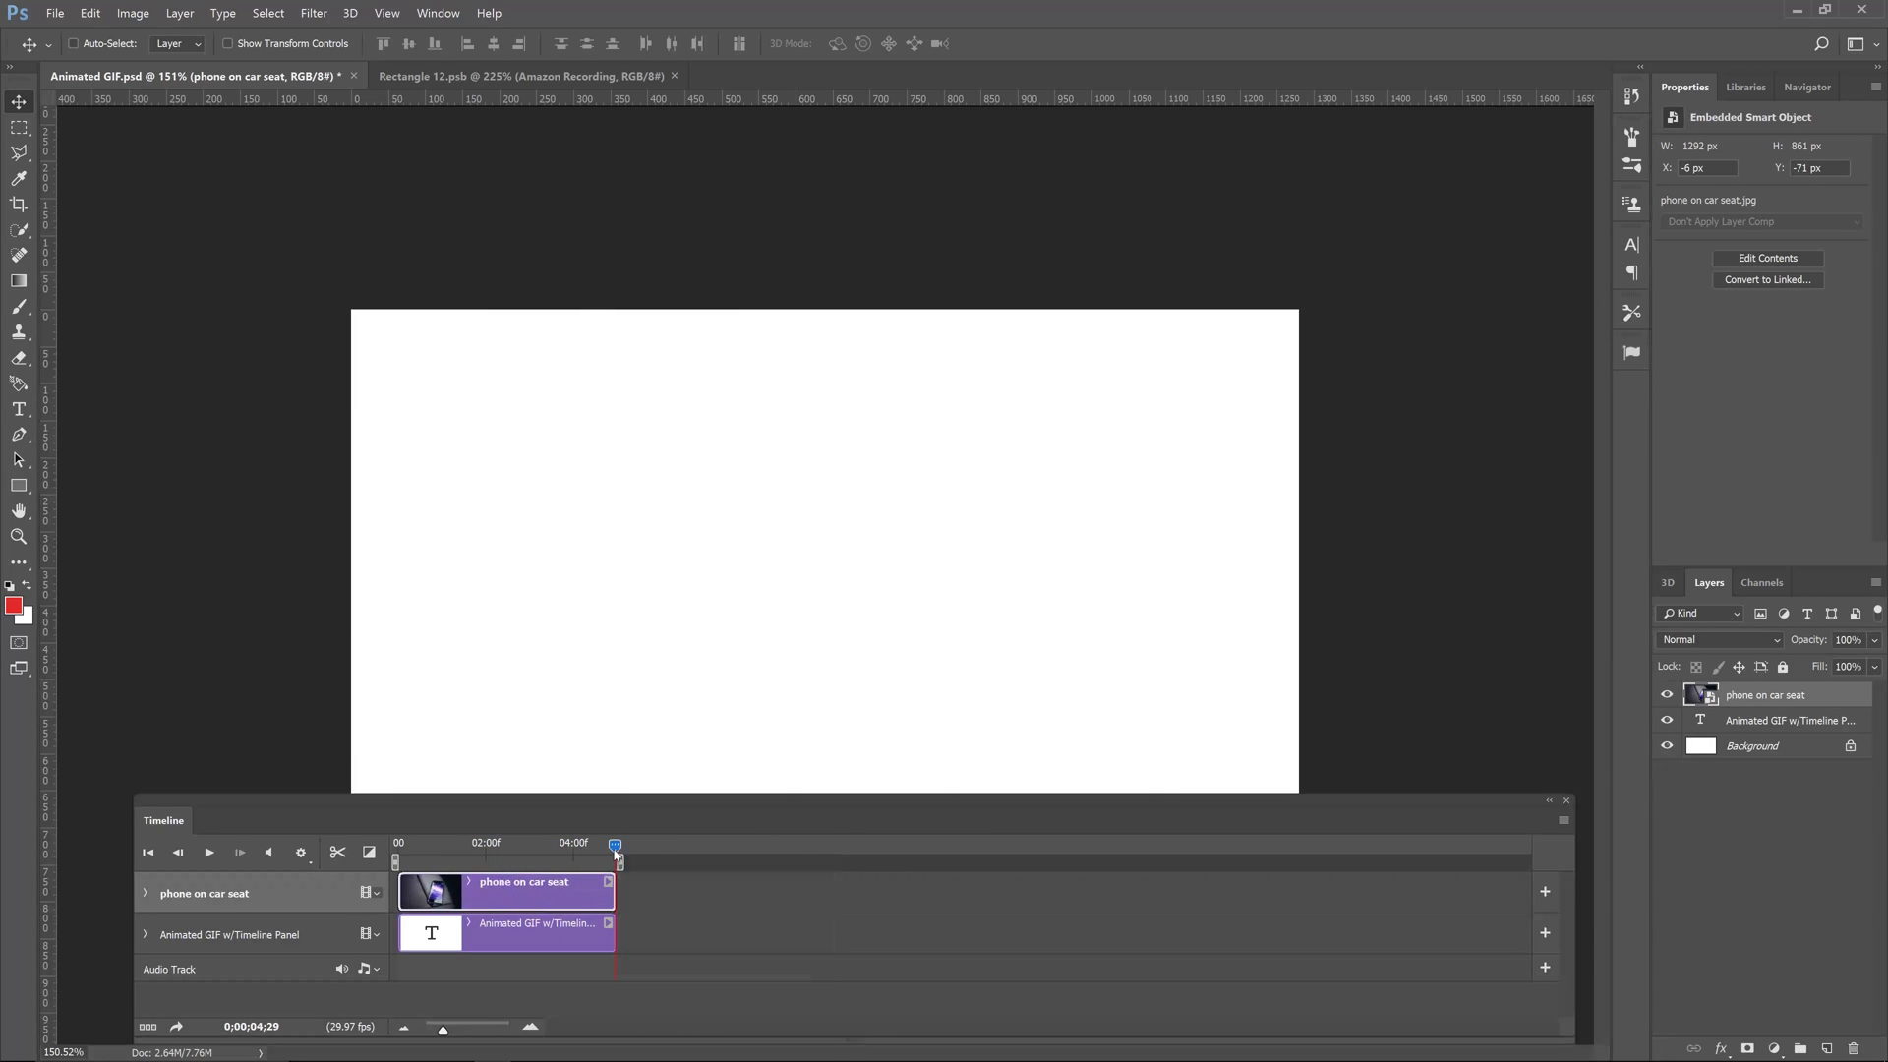
drag(616, 854, 428, 848)
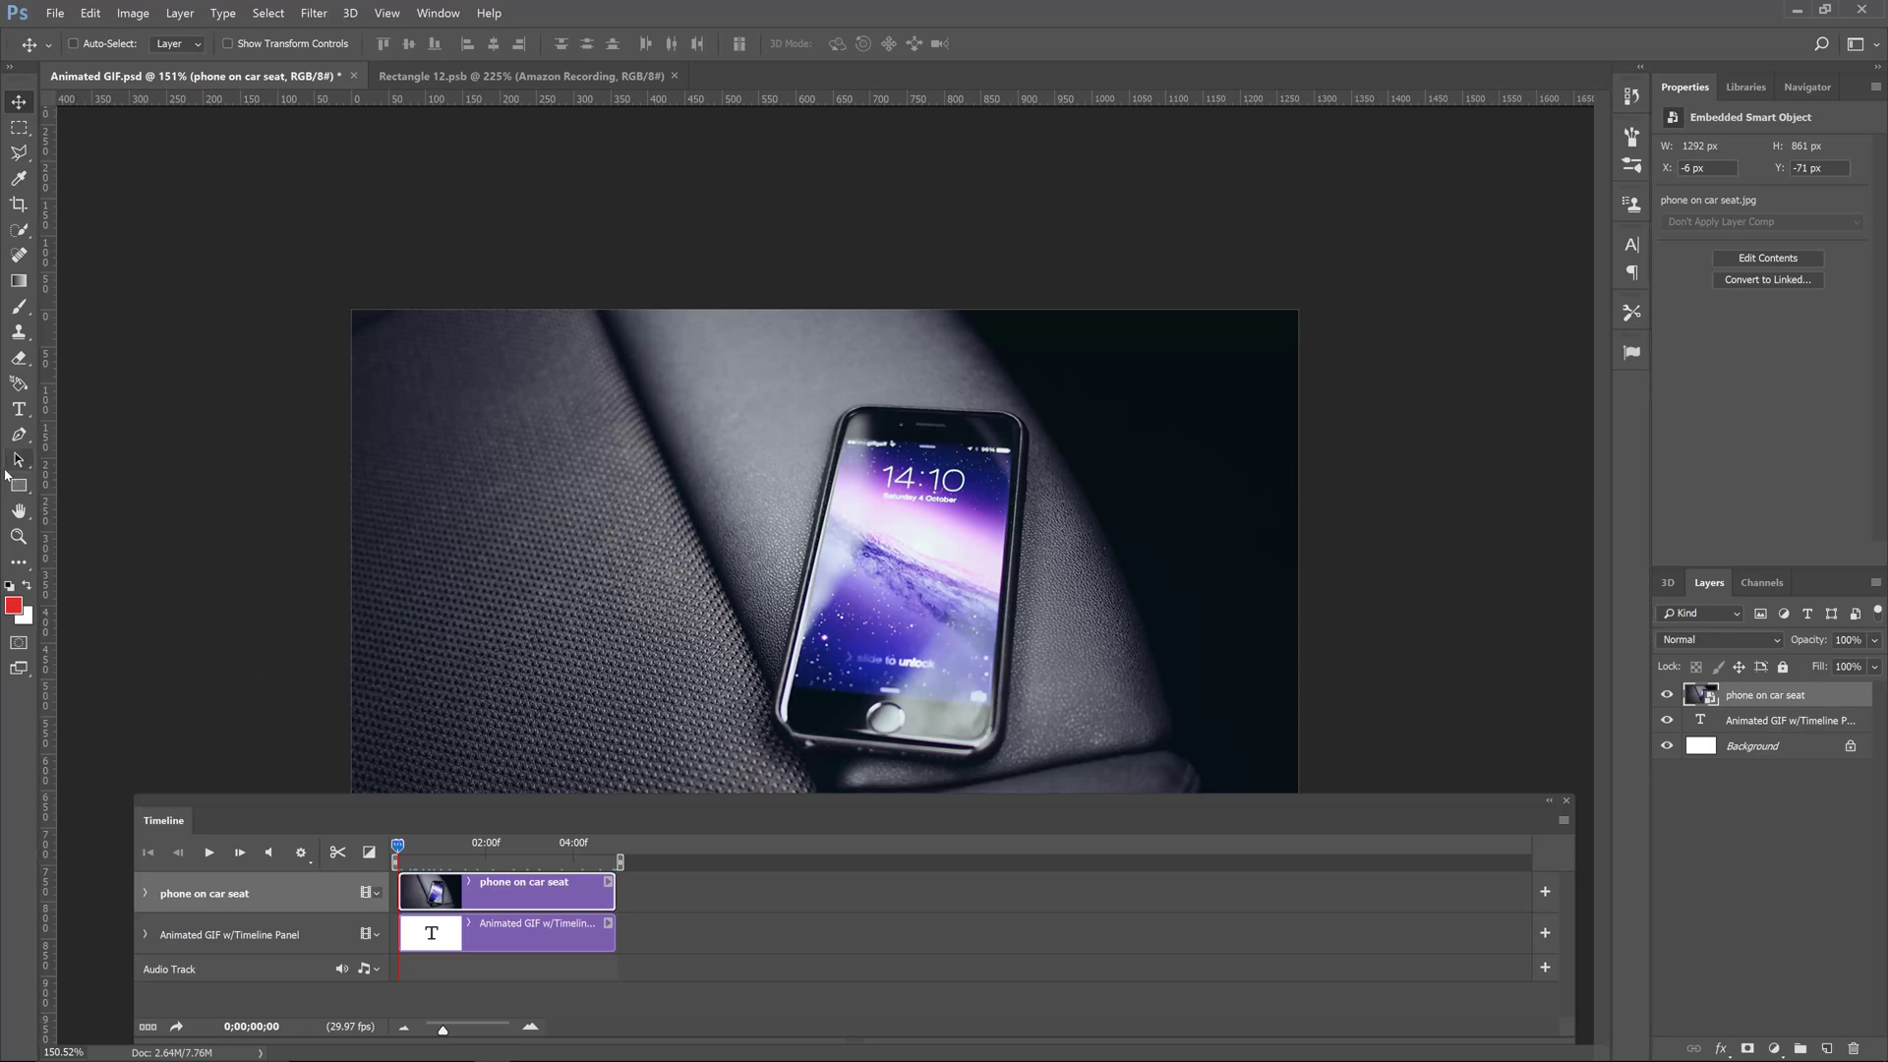
Step: Draw a red rectangle over the phone screen and nudge it into place
click(18, 485)
mouse_move(806, 420)
mouse_down()
mouse_move(919, 463)
mouse_move(976, 710)
mouse_up()
key(v)
mouse_move(926, 585)
mouse_down()
mouse_move(951, 606)
mouse_move(936, 593)
mouse_up()
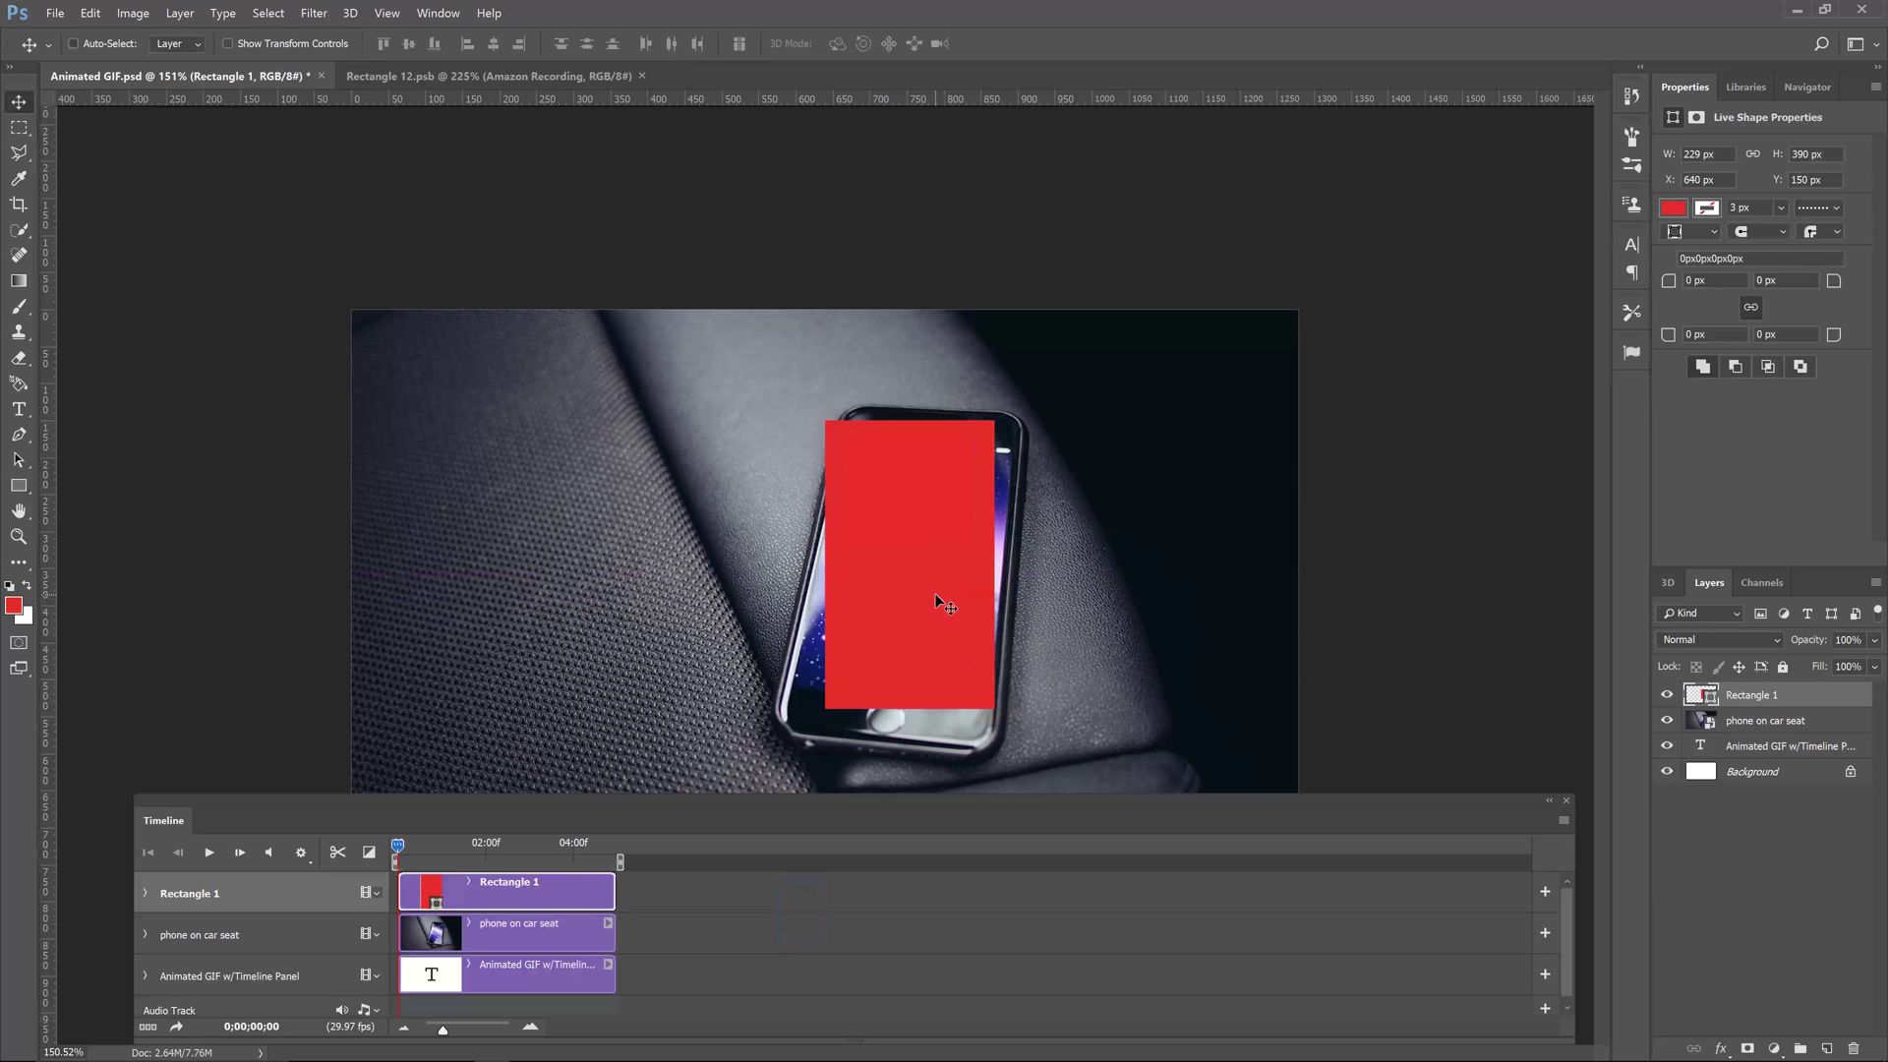
Step: Convert the rectangle to a smart object named 'smart object' and open its contents
right_click(1750, 701)
click(1723, 253)
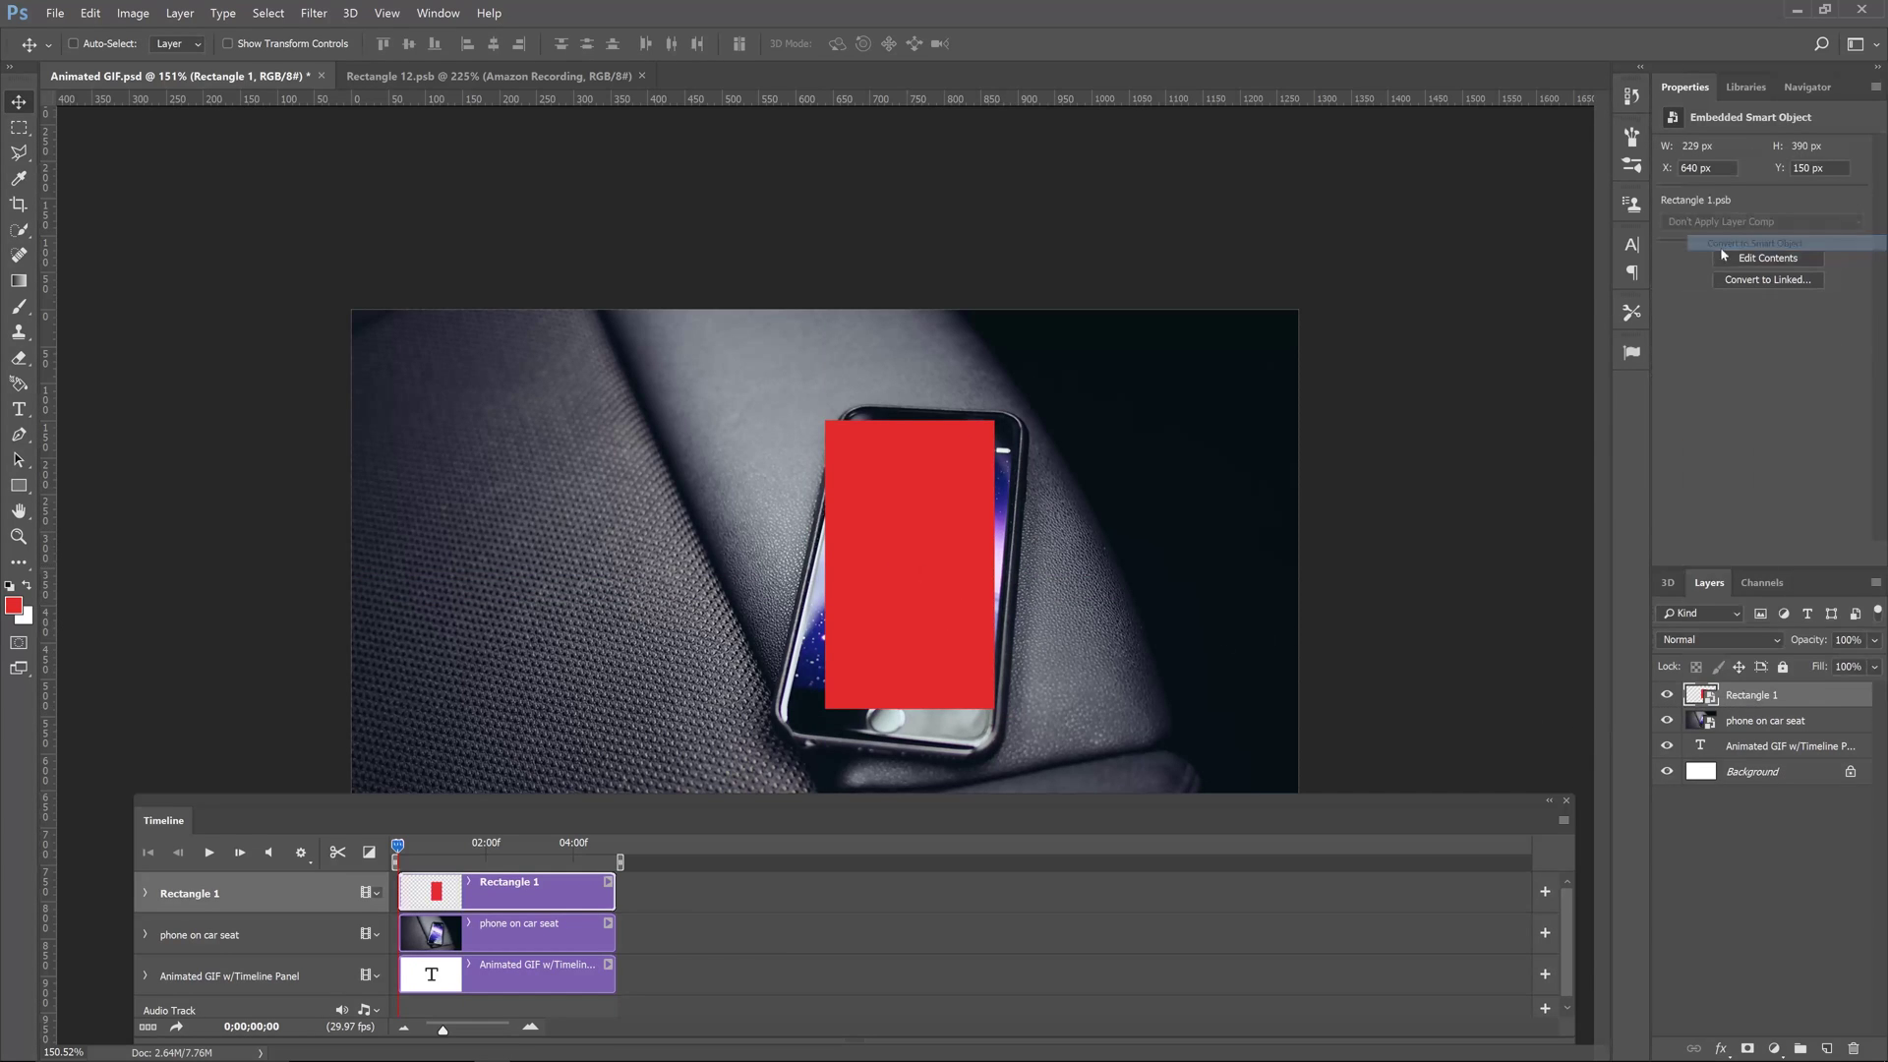
mouse_move(934, 605)
mouse_down()
mouse_move(929, 565)
mouse_move(1014, 580)
mouse_move(933, 571)
mouse_up()
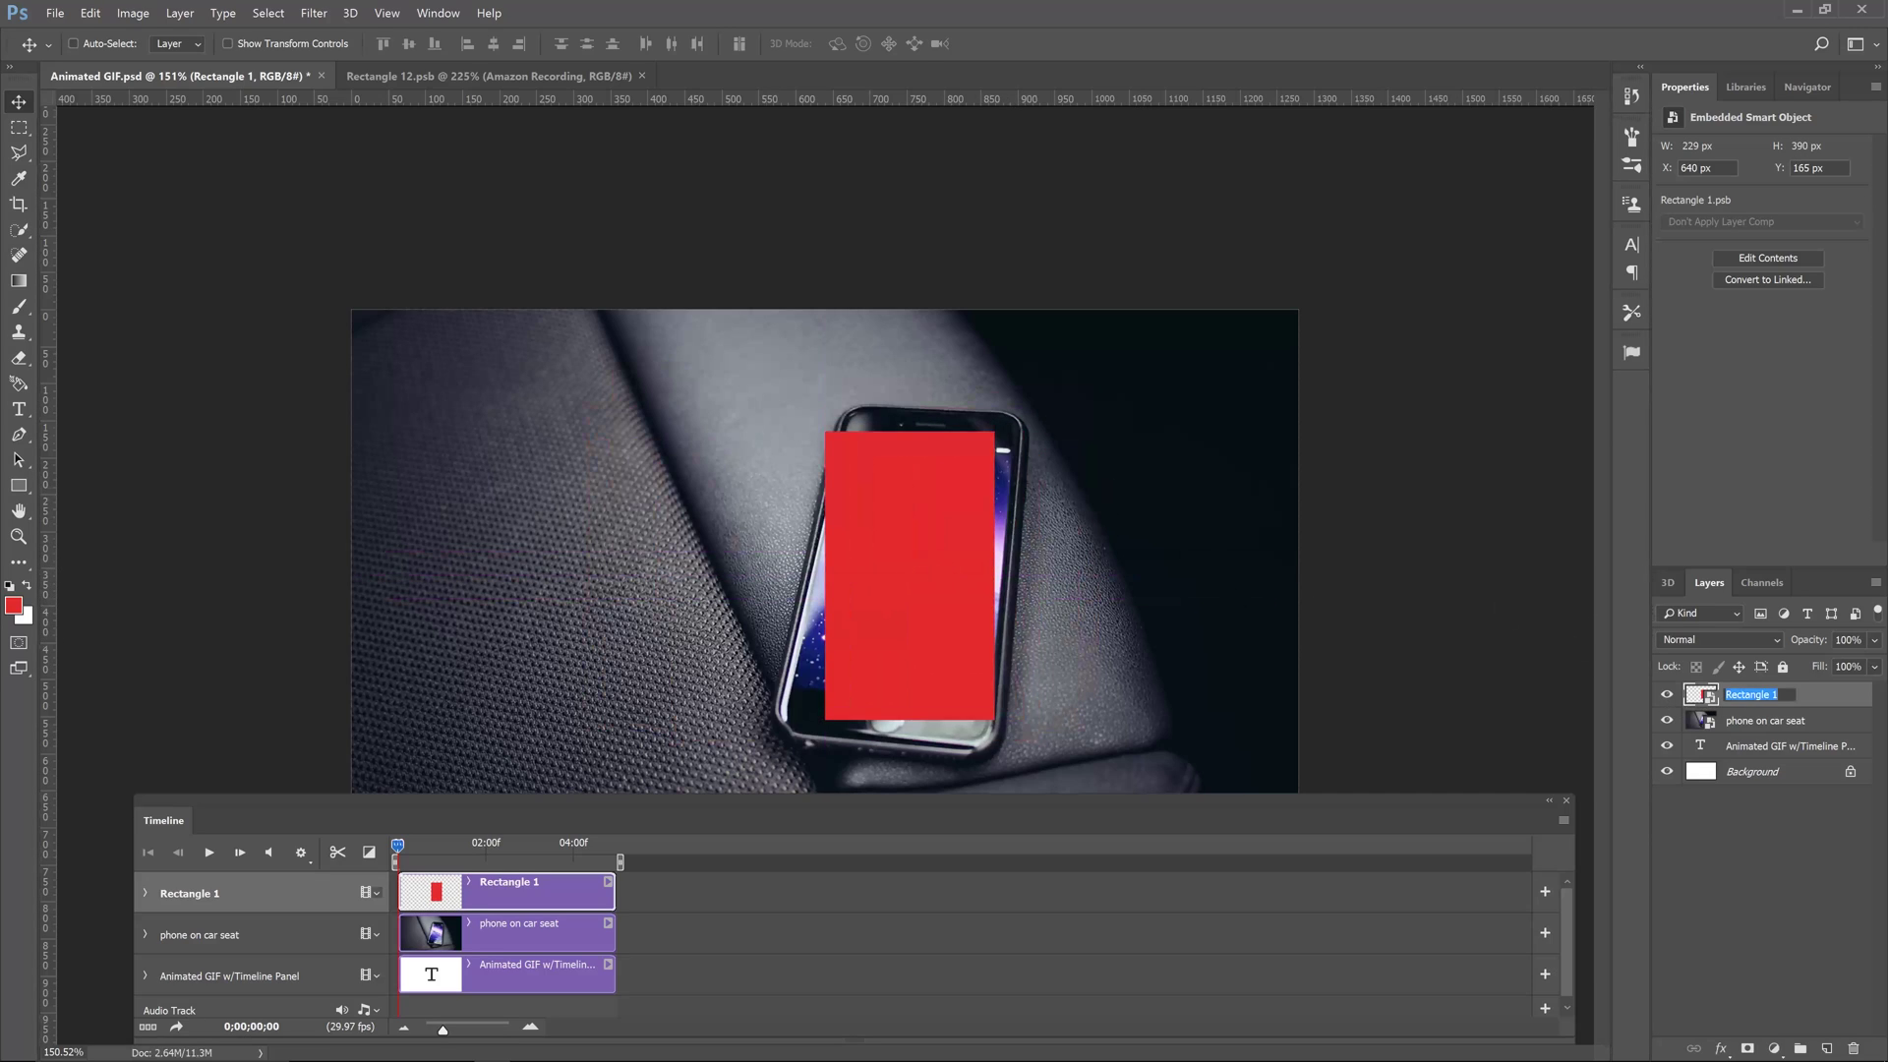
text(smart object)
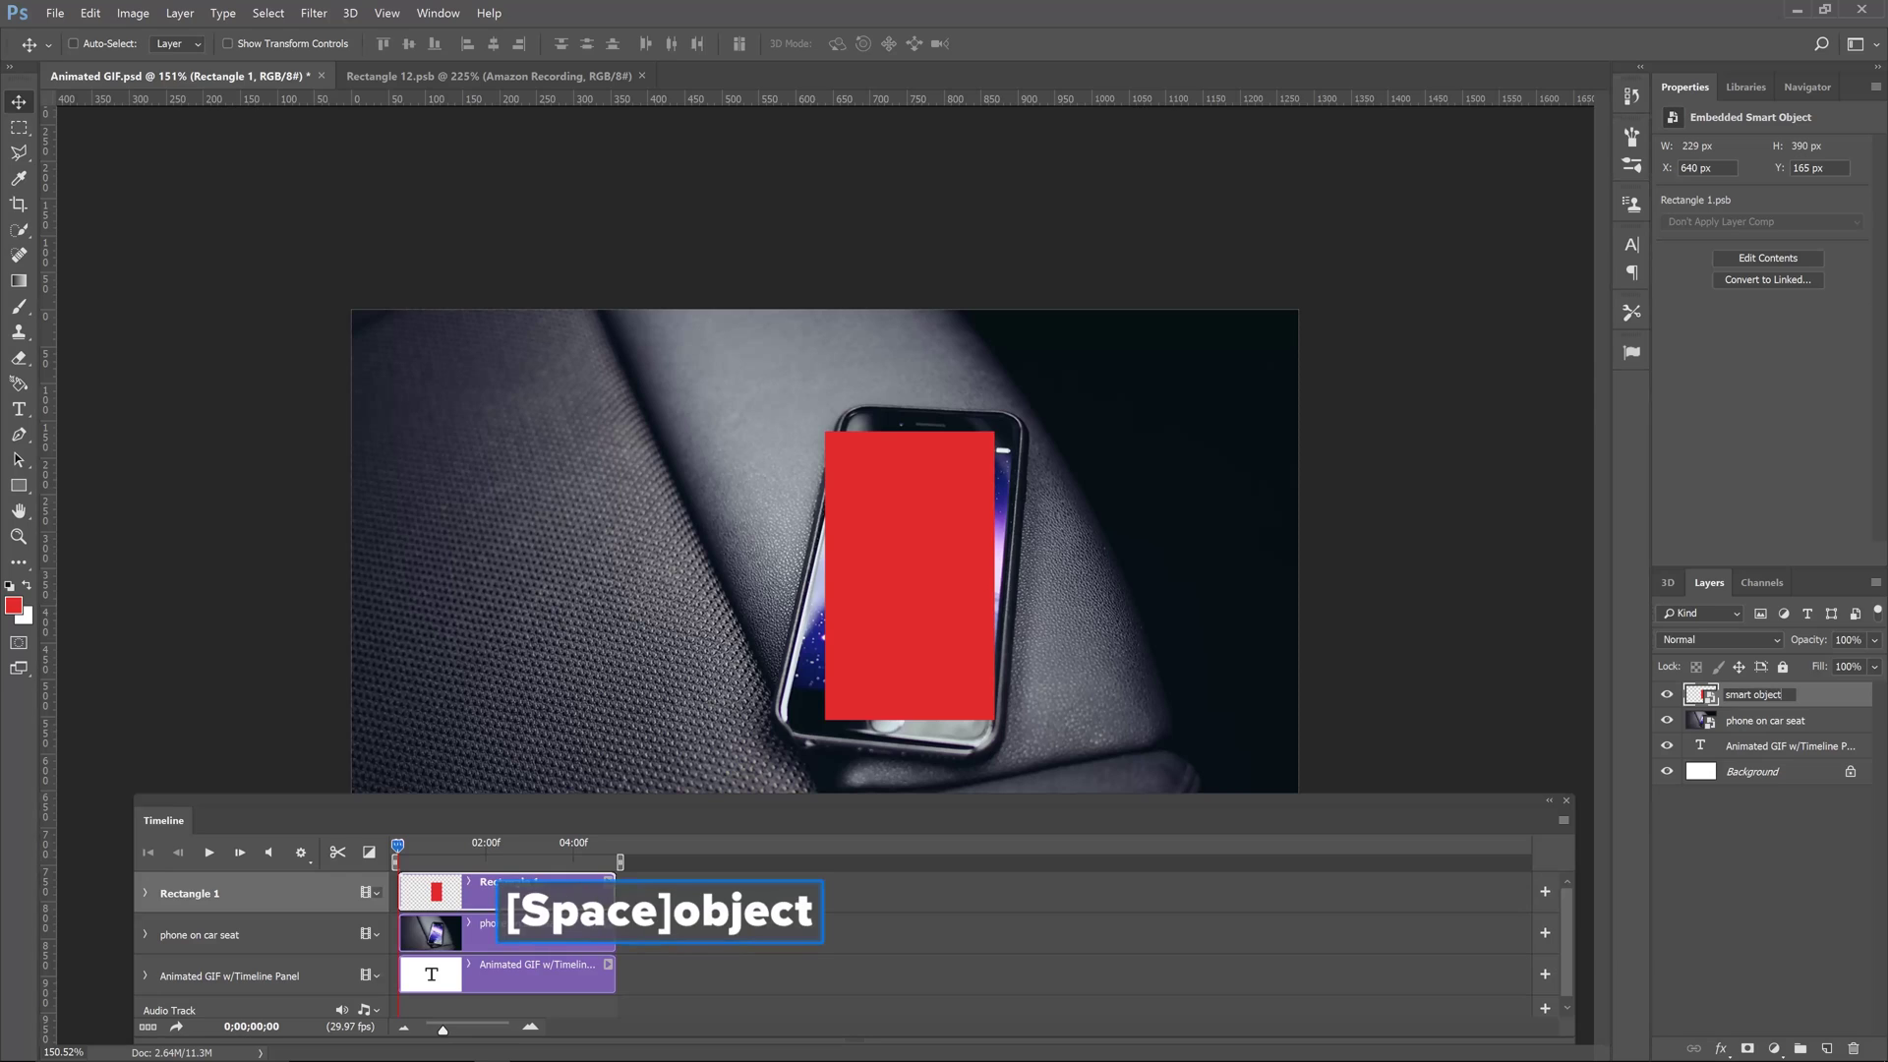
key(Return)
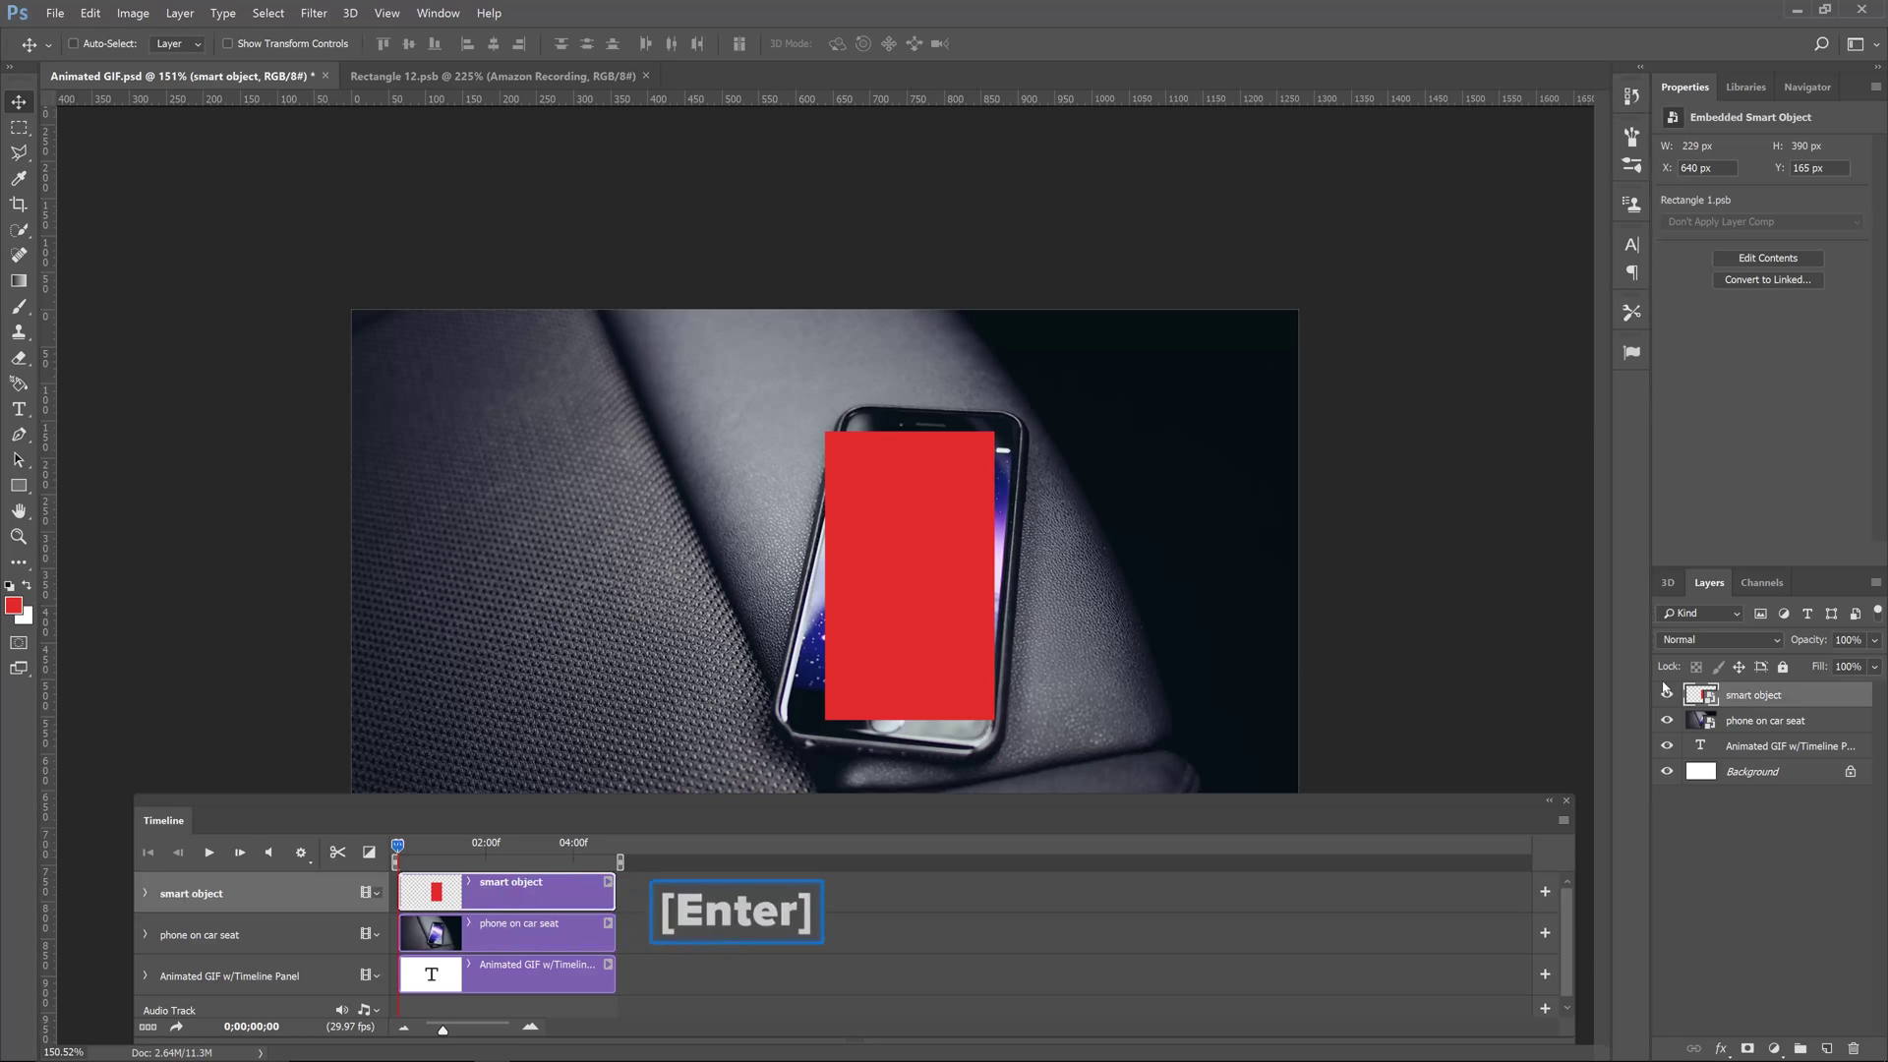
double_click(1693, 696)
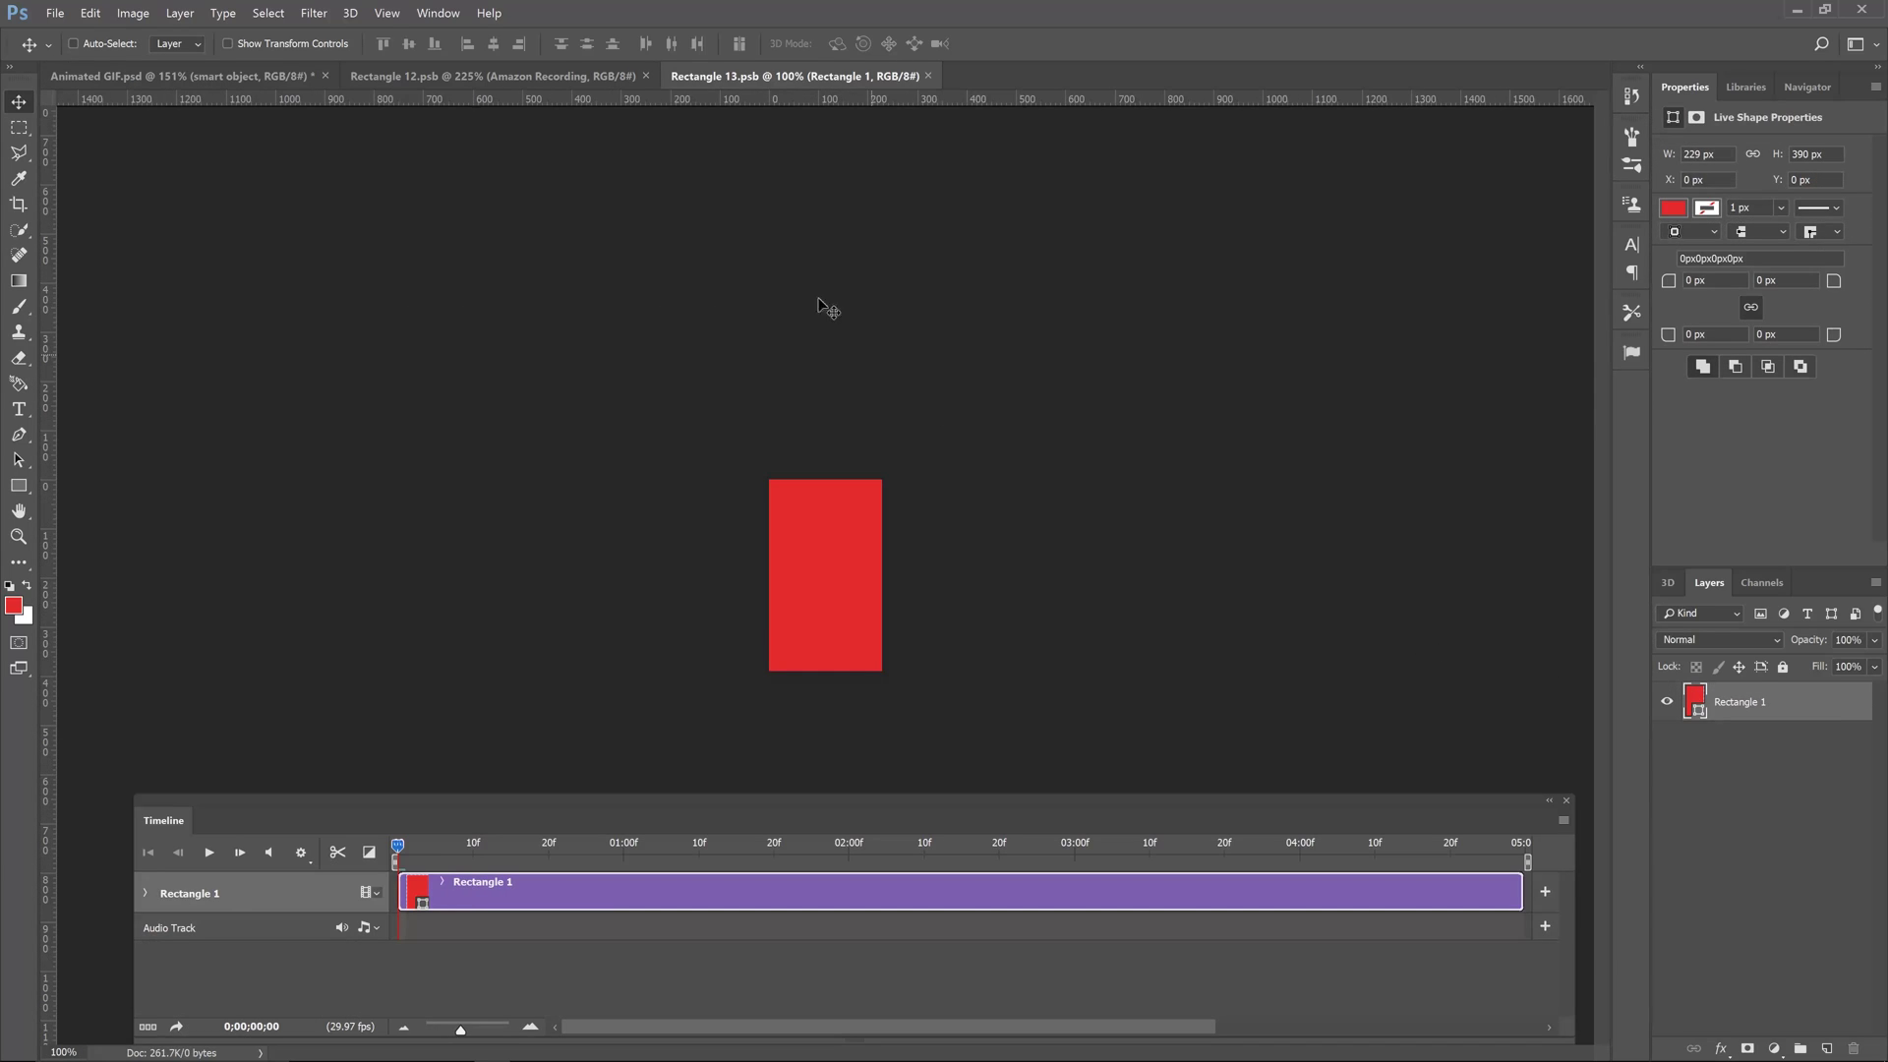
Step: Close Rectangle 12.psb and zoom in on the red rectangle
click(649, 79)
click(647, 77)
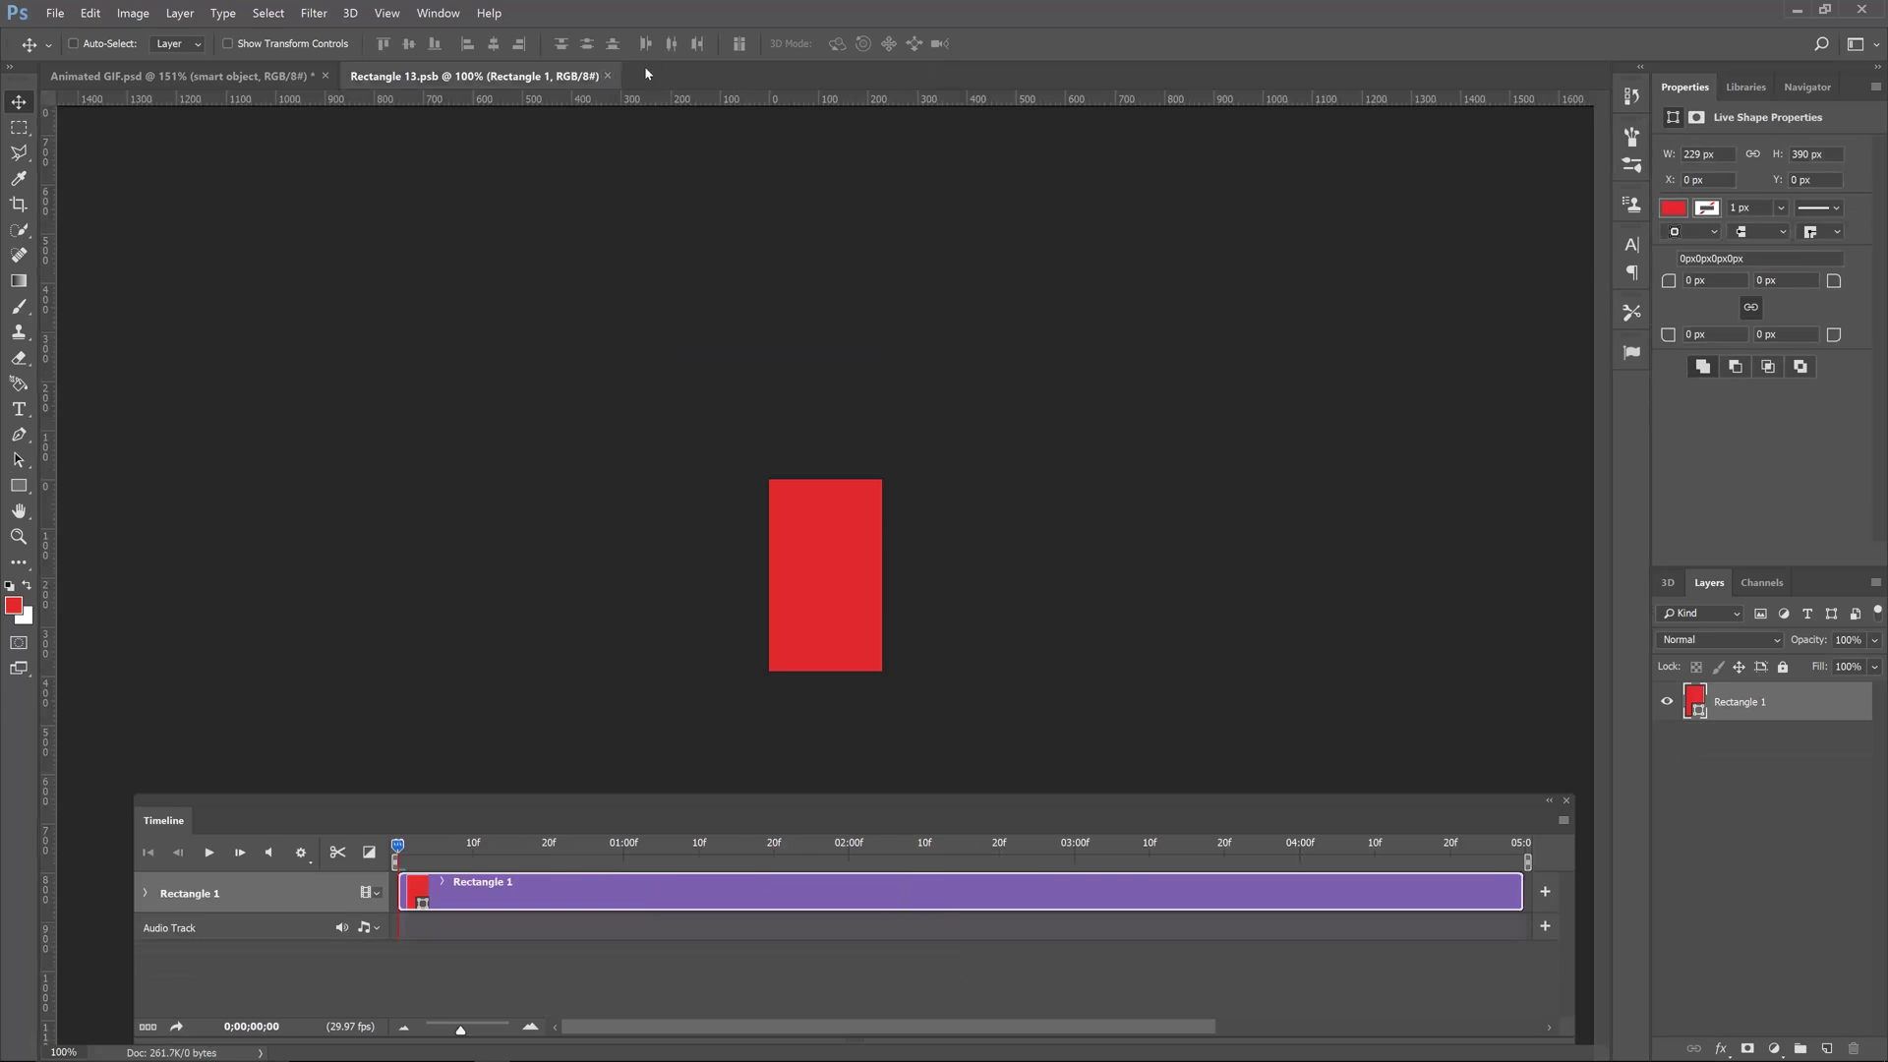
key(z)
drag(818, 624, 885, 617)
Step: Place Amazon Recording.mp4 embedded and scale it proportionally to cover the rectangle
click(55, 13)
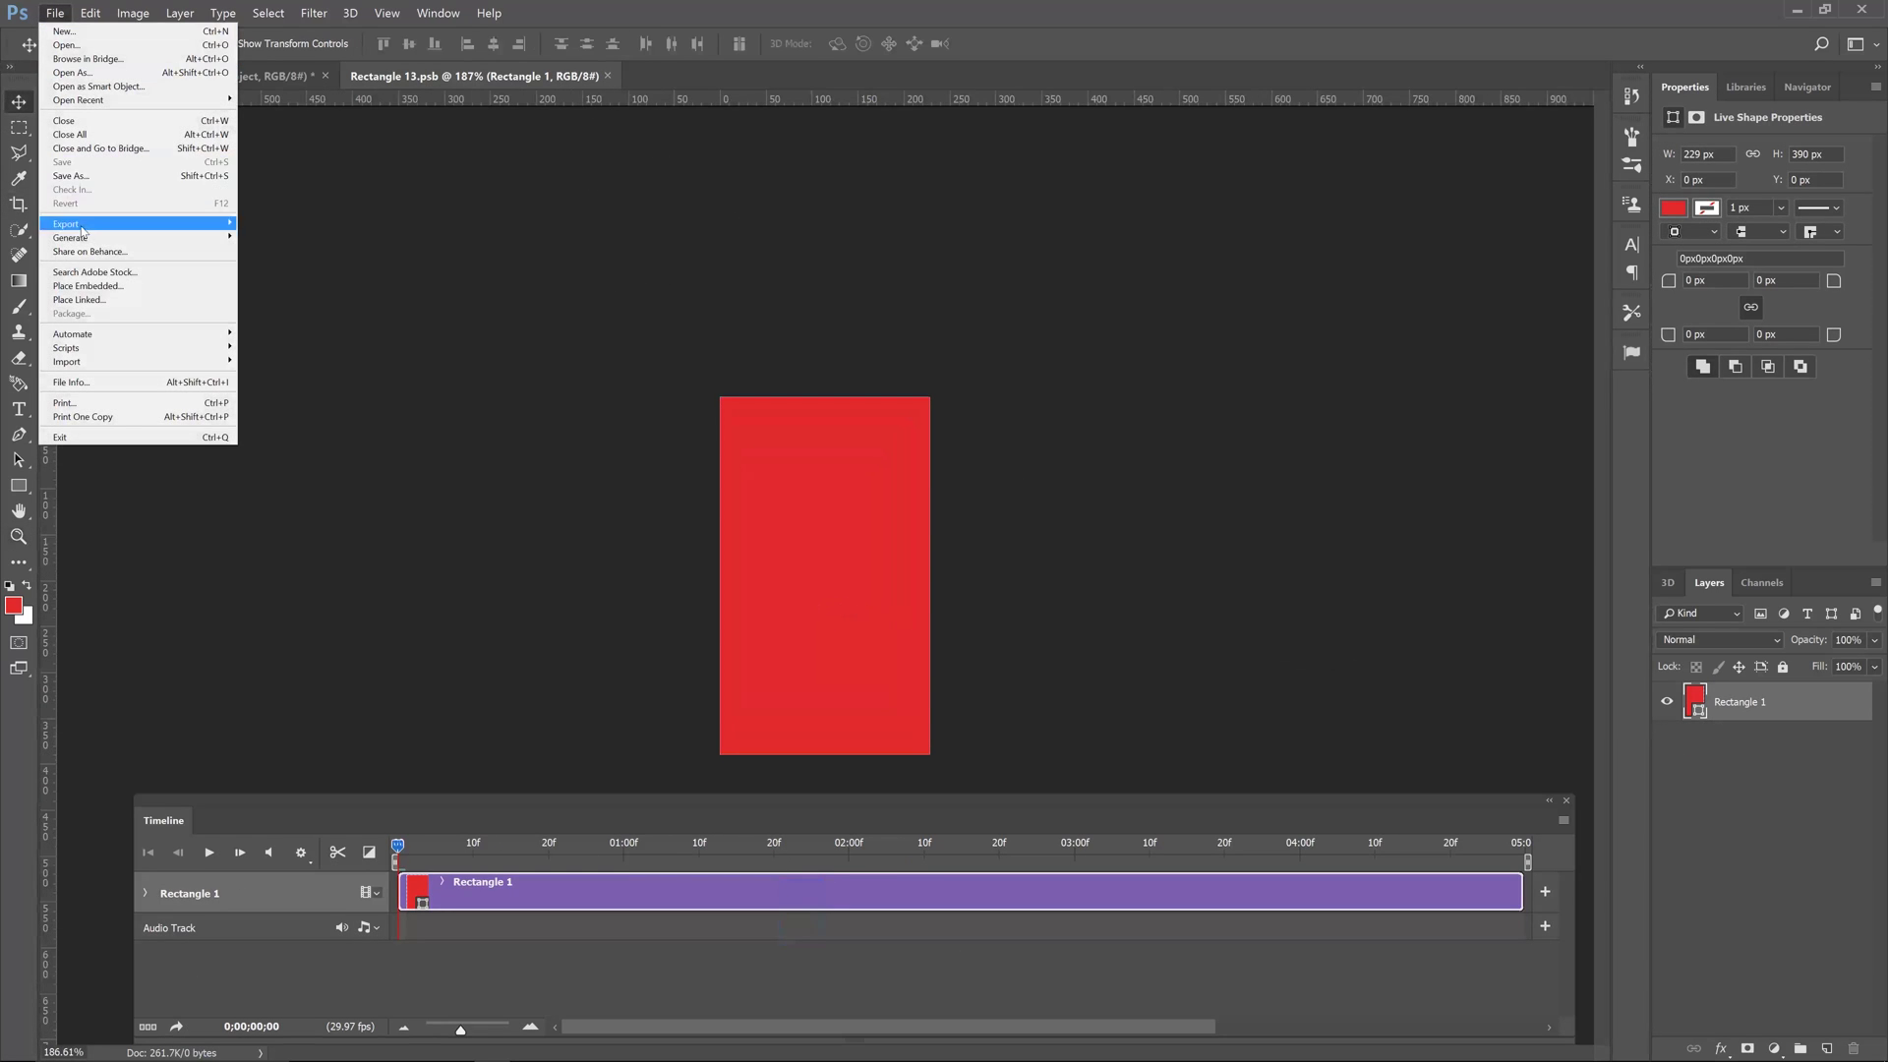
click(88, 275)
click(652, 423)
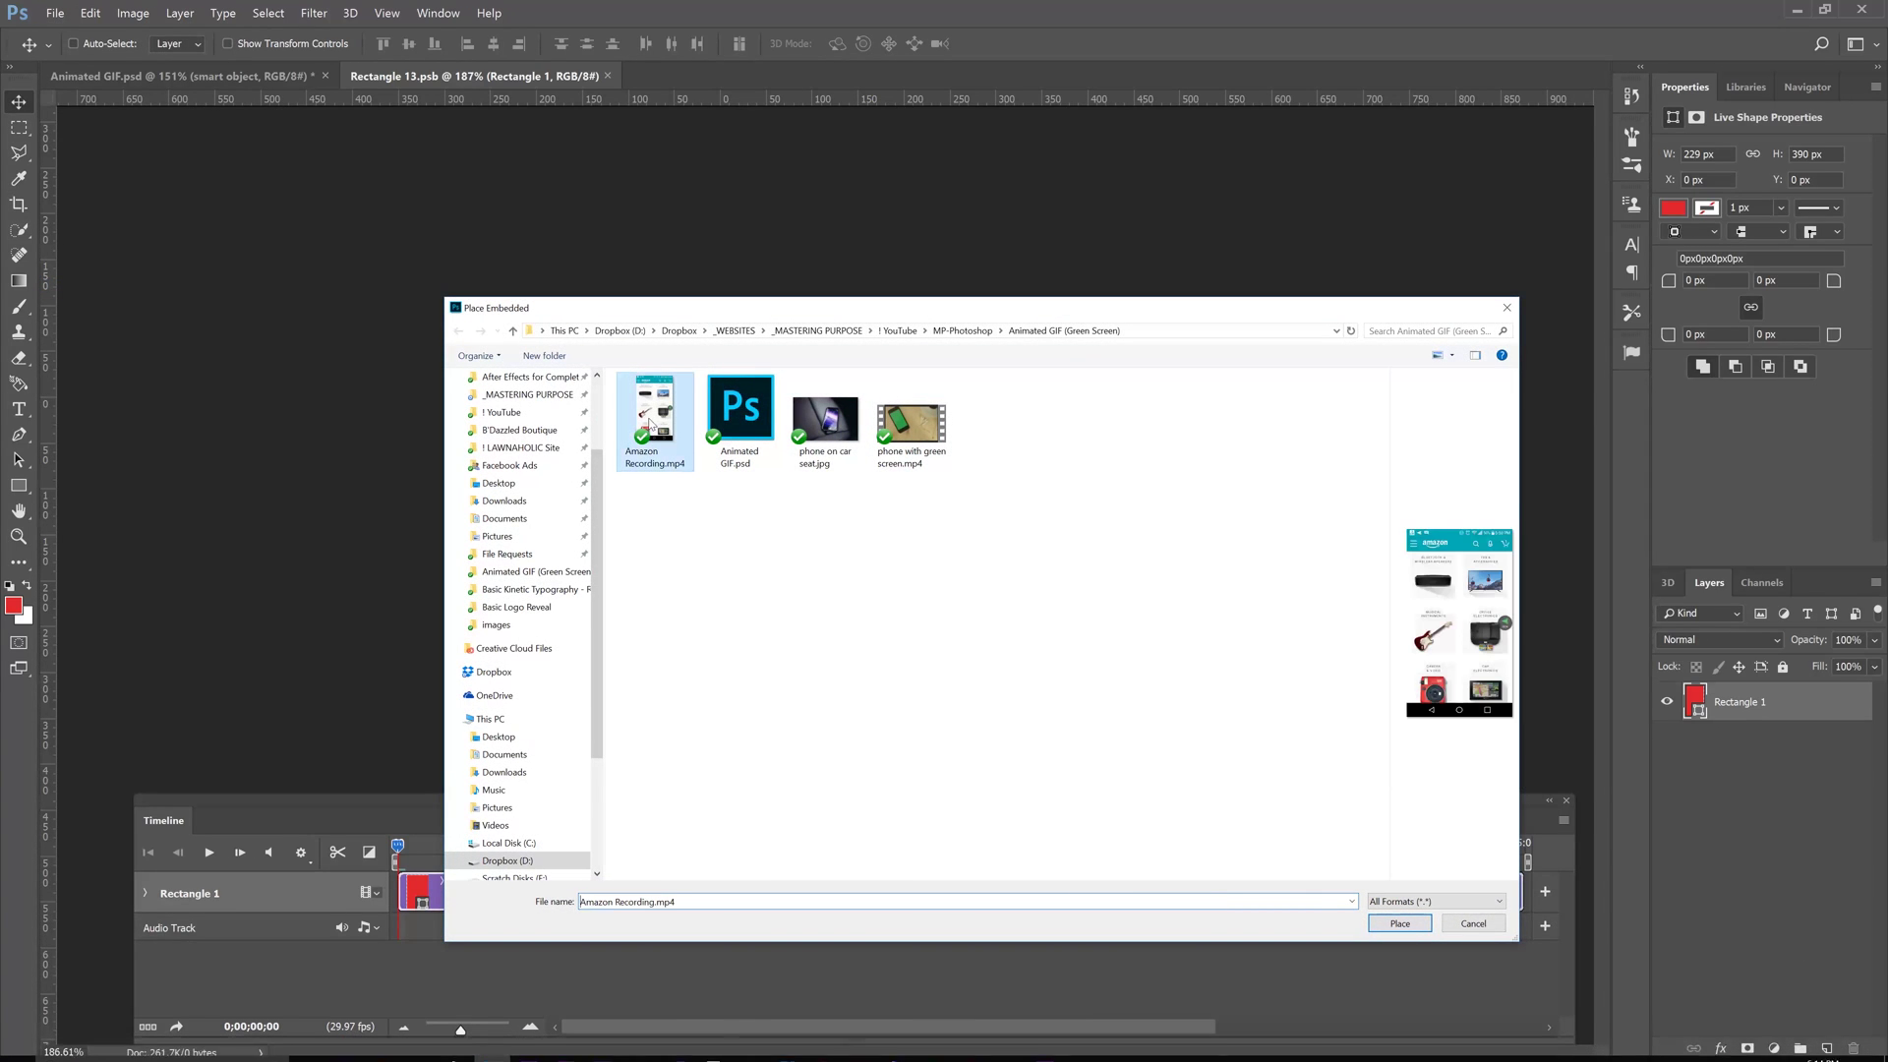
click(1402, 926)
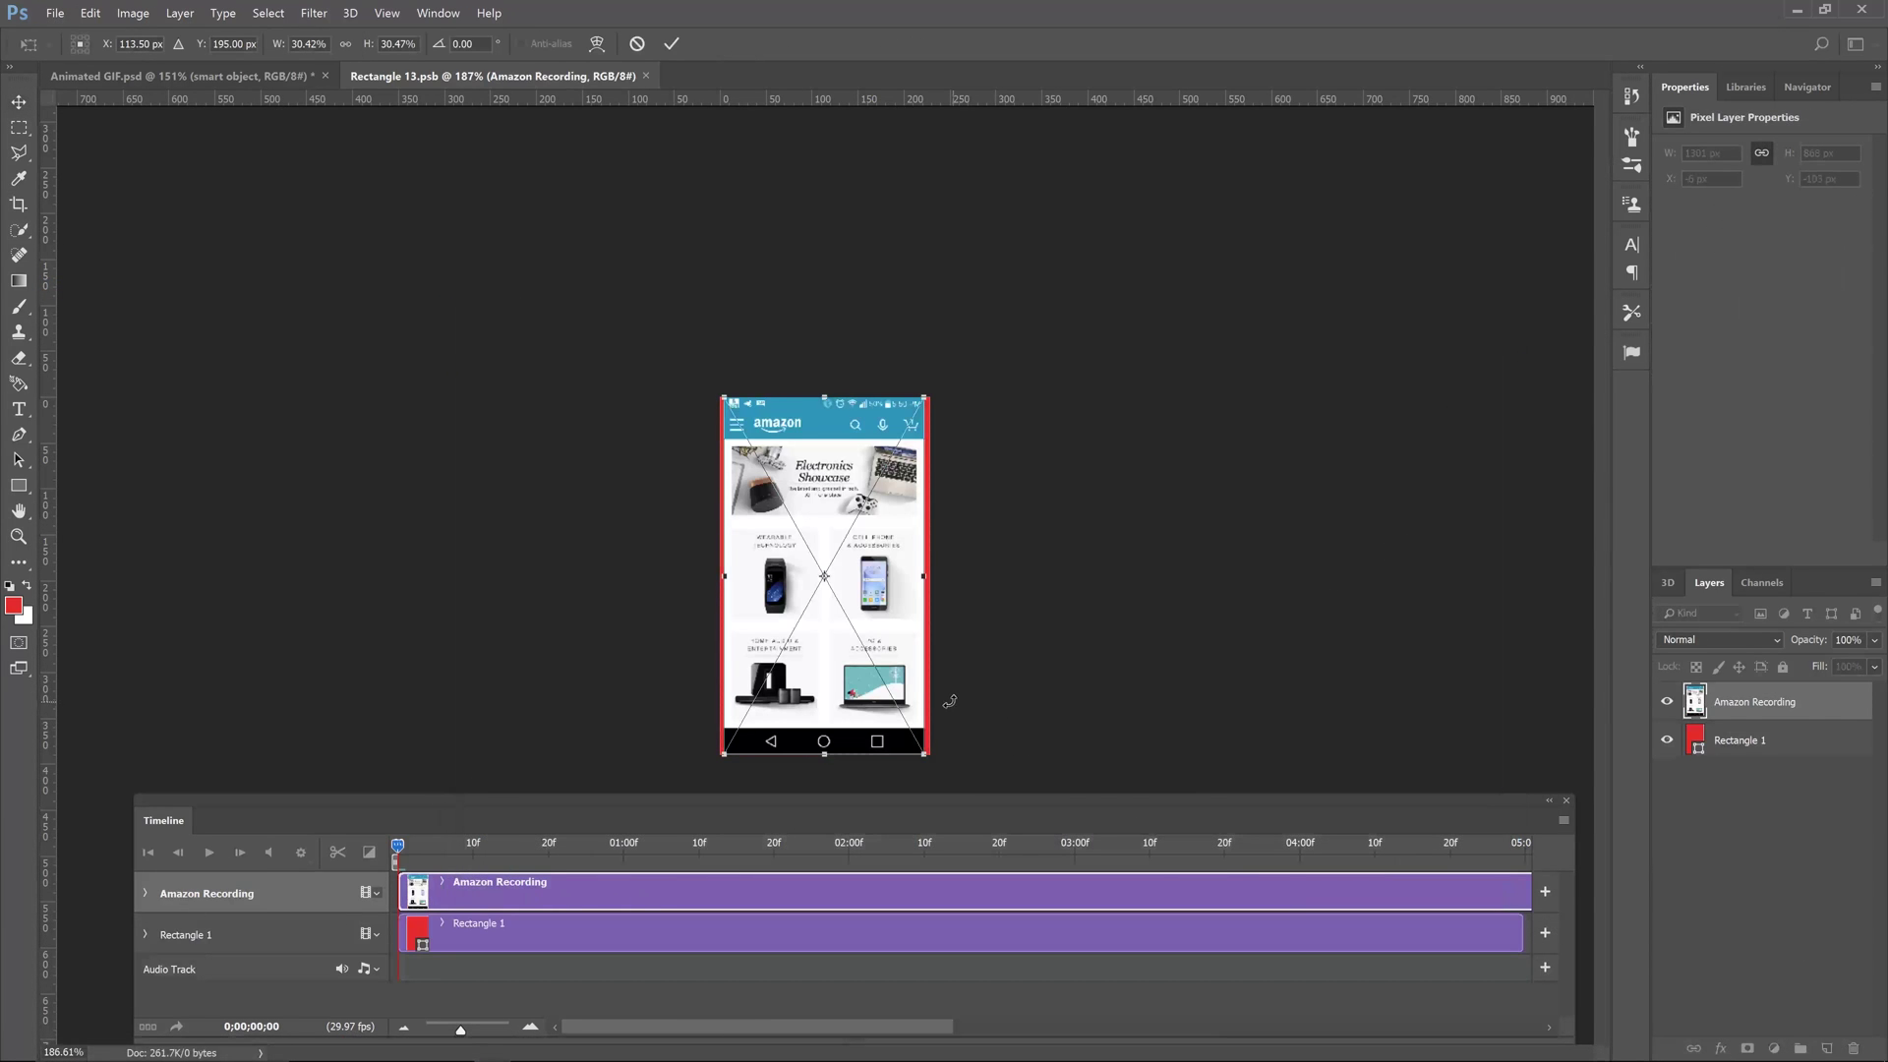
key(alt+shift)
drag(924, 757, 931, 762)
key(Return)
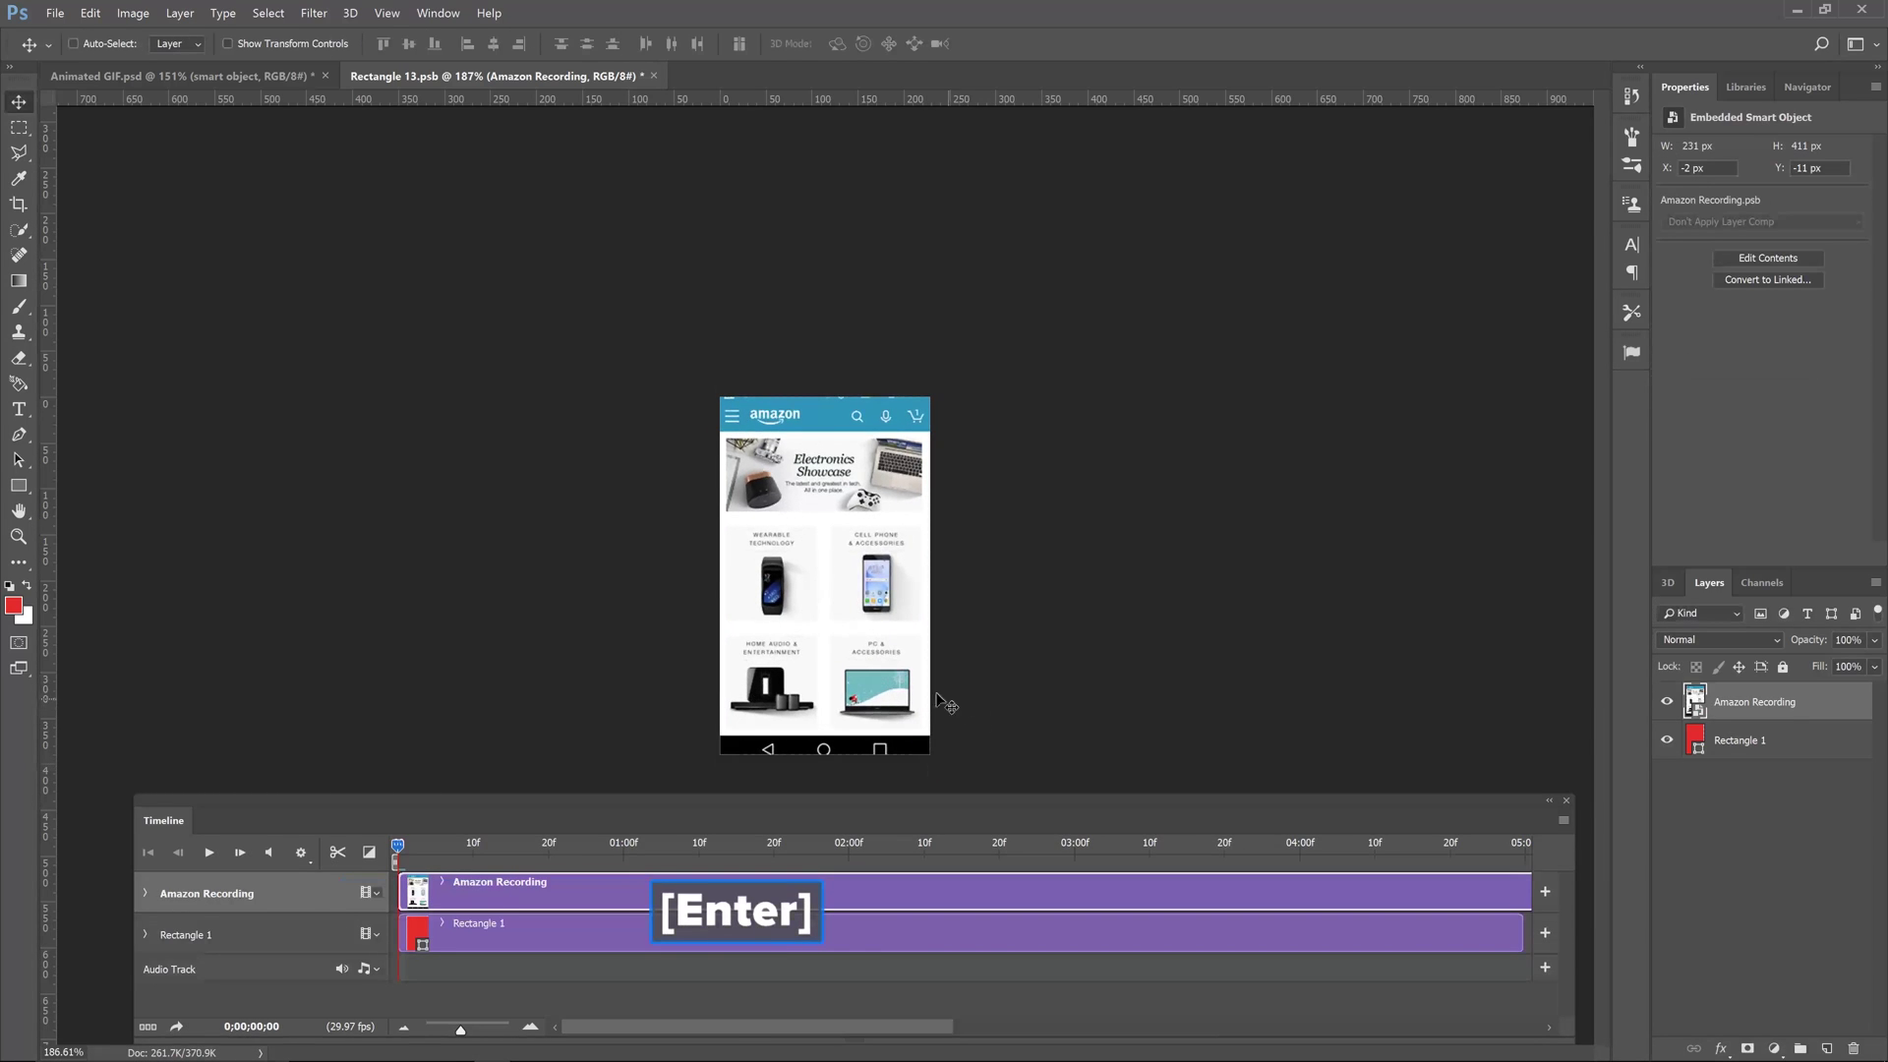
Step: Move the recording down and stretch it taller to fill the rectangle
drag(856, 656, 863, 666)
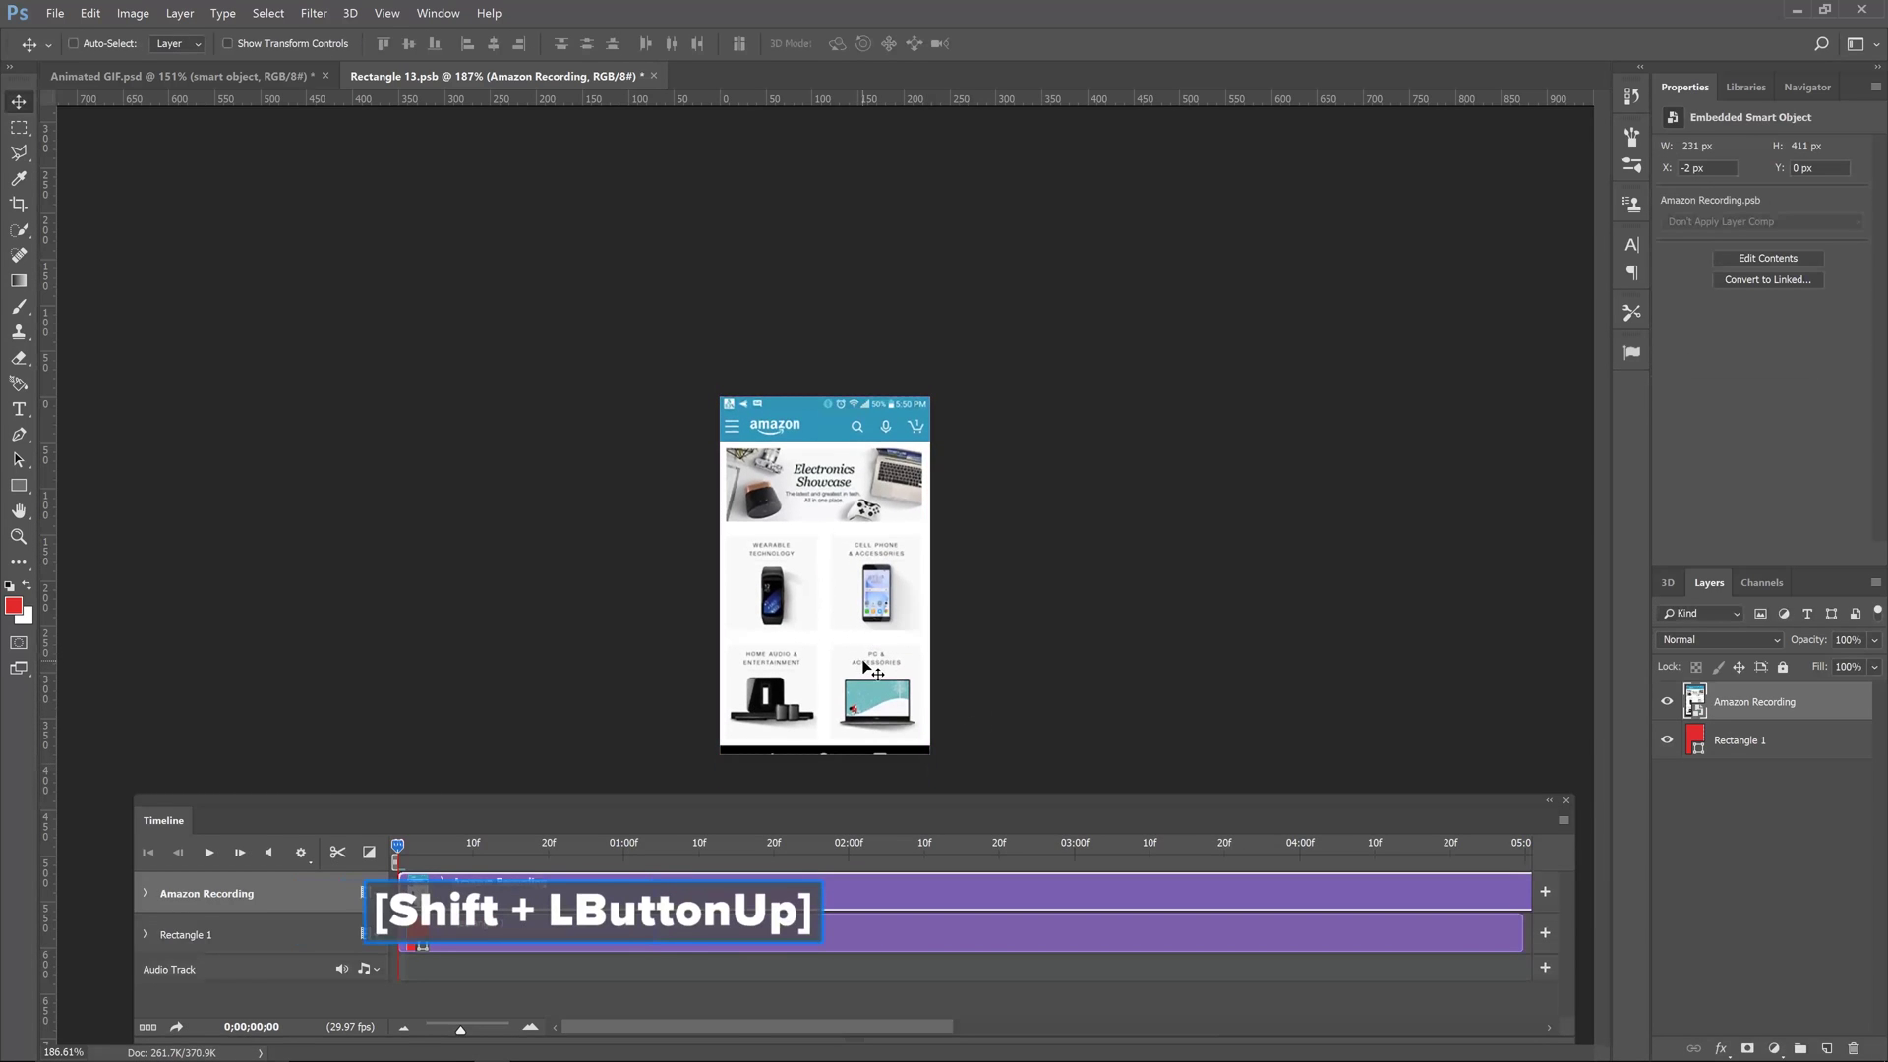
key(ctrl+t)
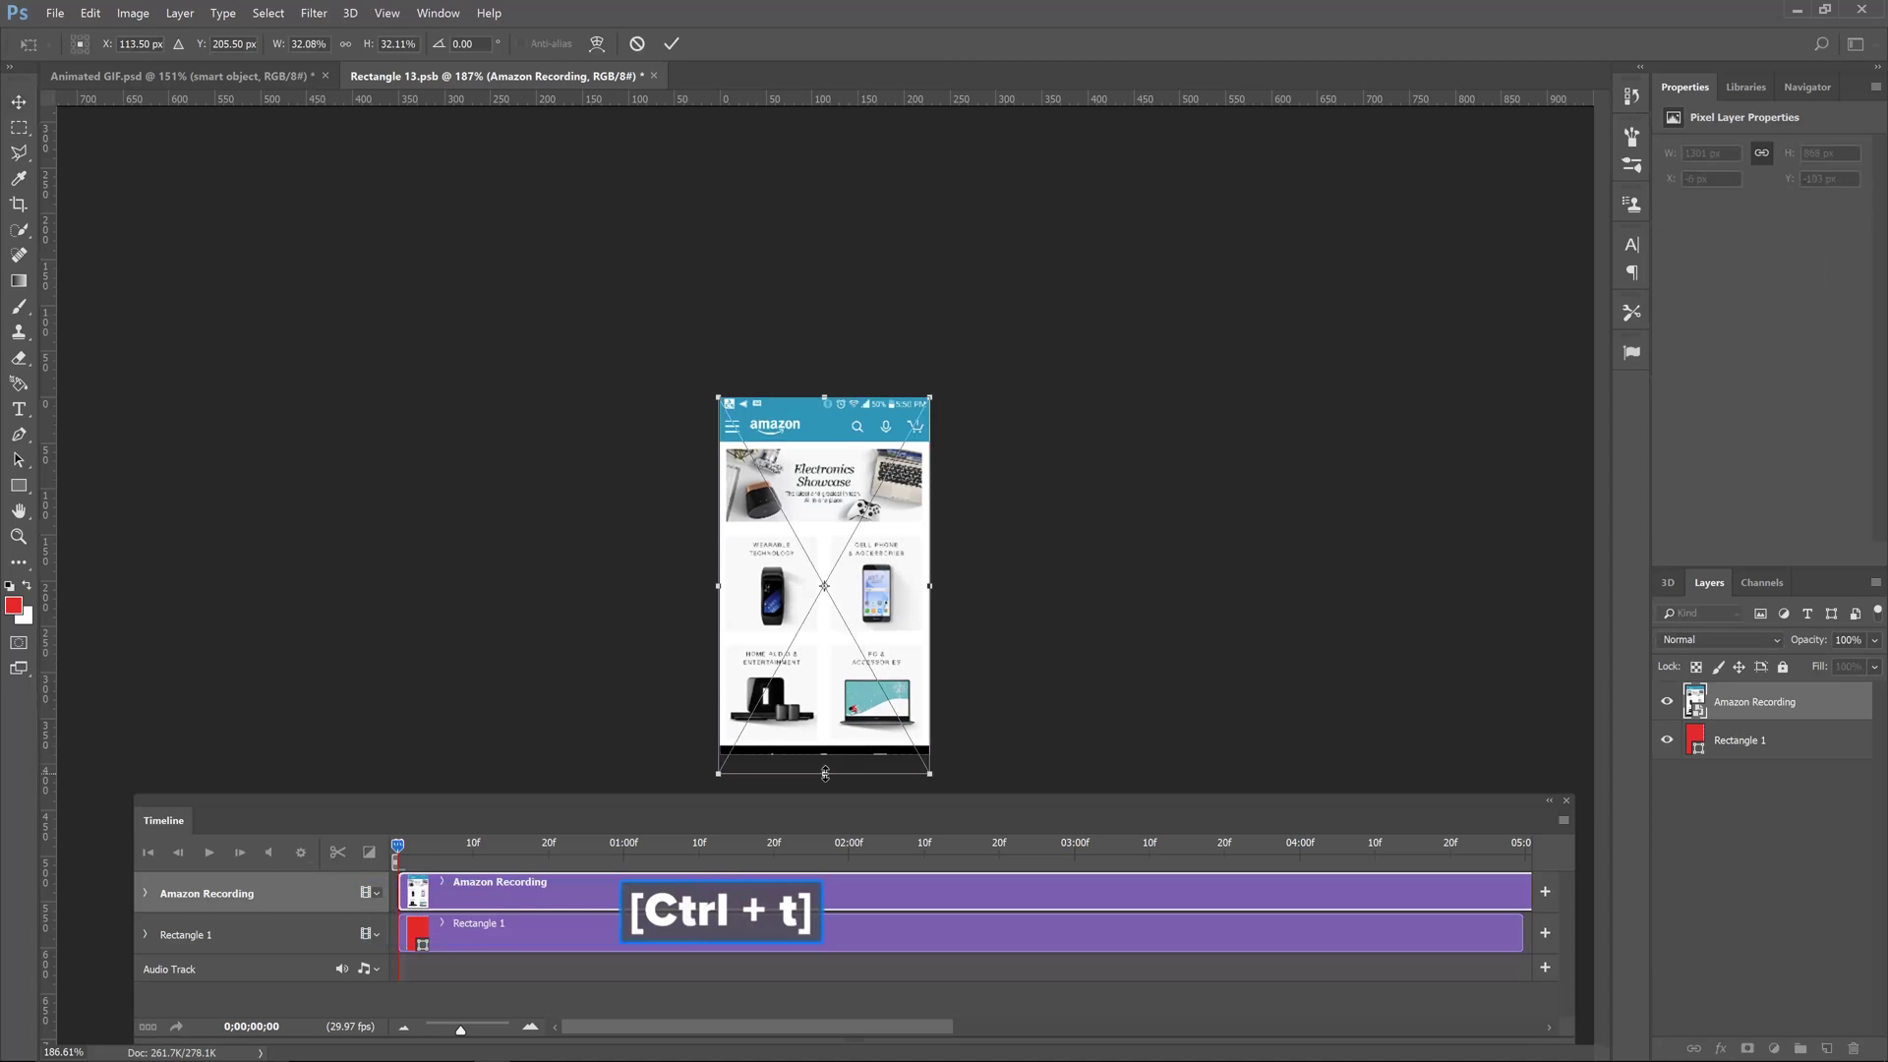
drag(825, 756, 825, 783)
key(Return)
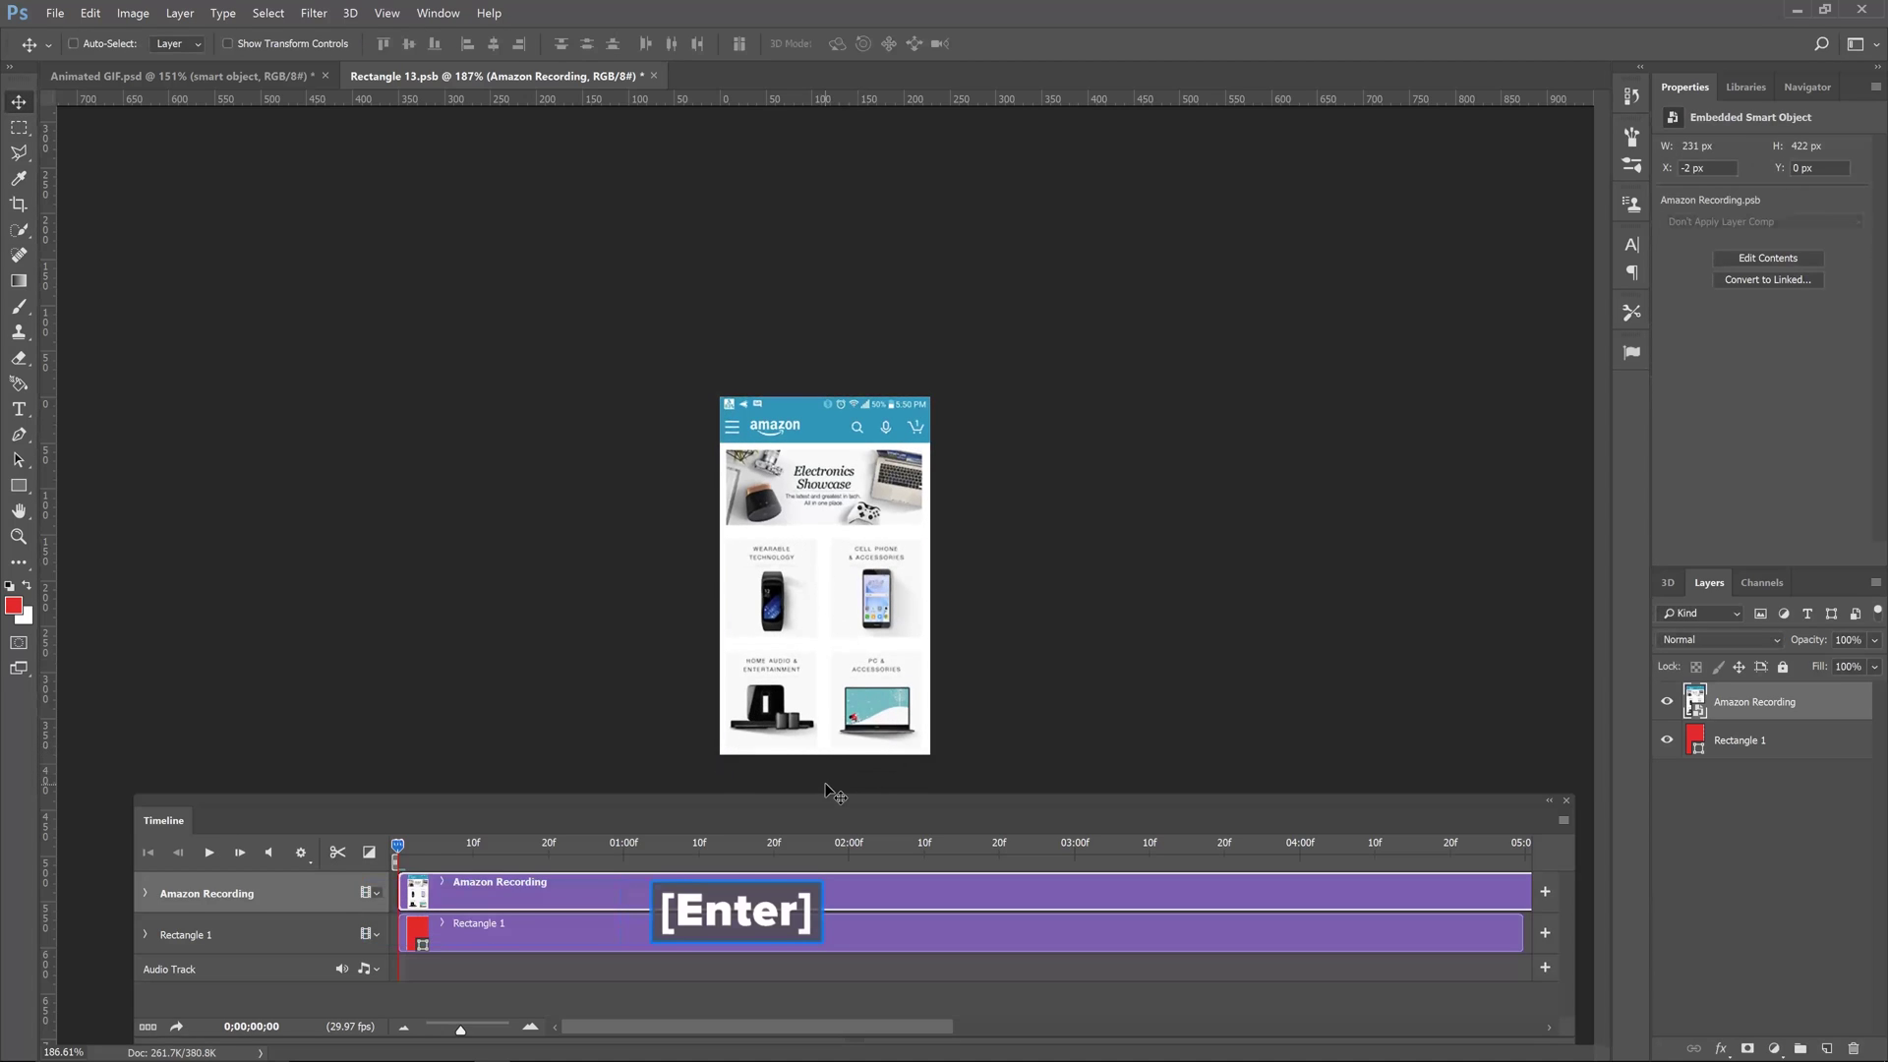
Step: Preview the Amazon recording, adjust its clip trim, and save Rectangle 13.psb
key(space)
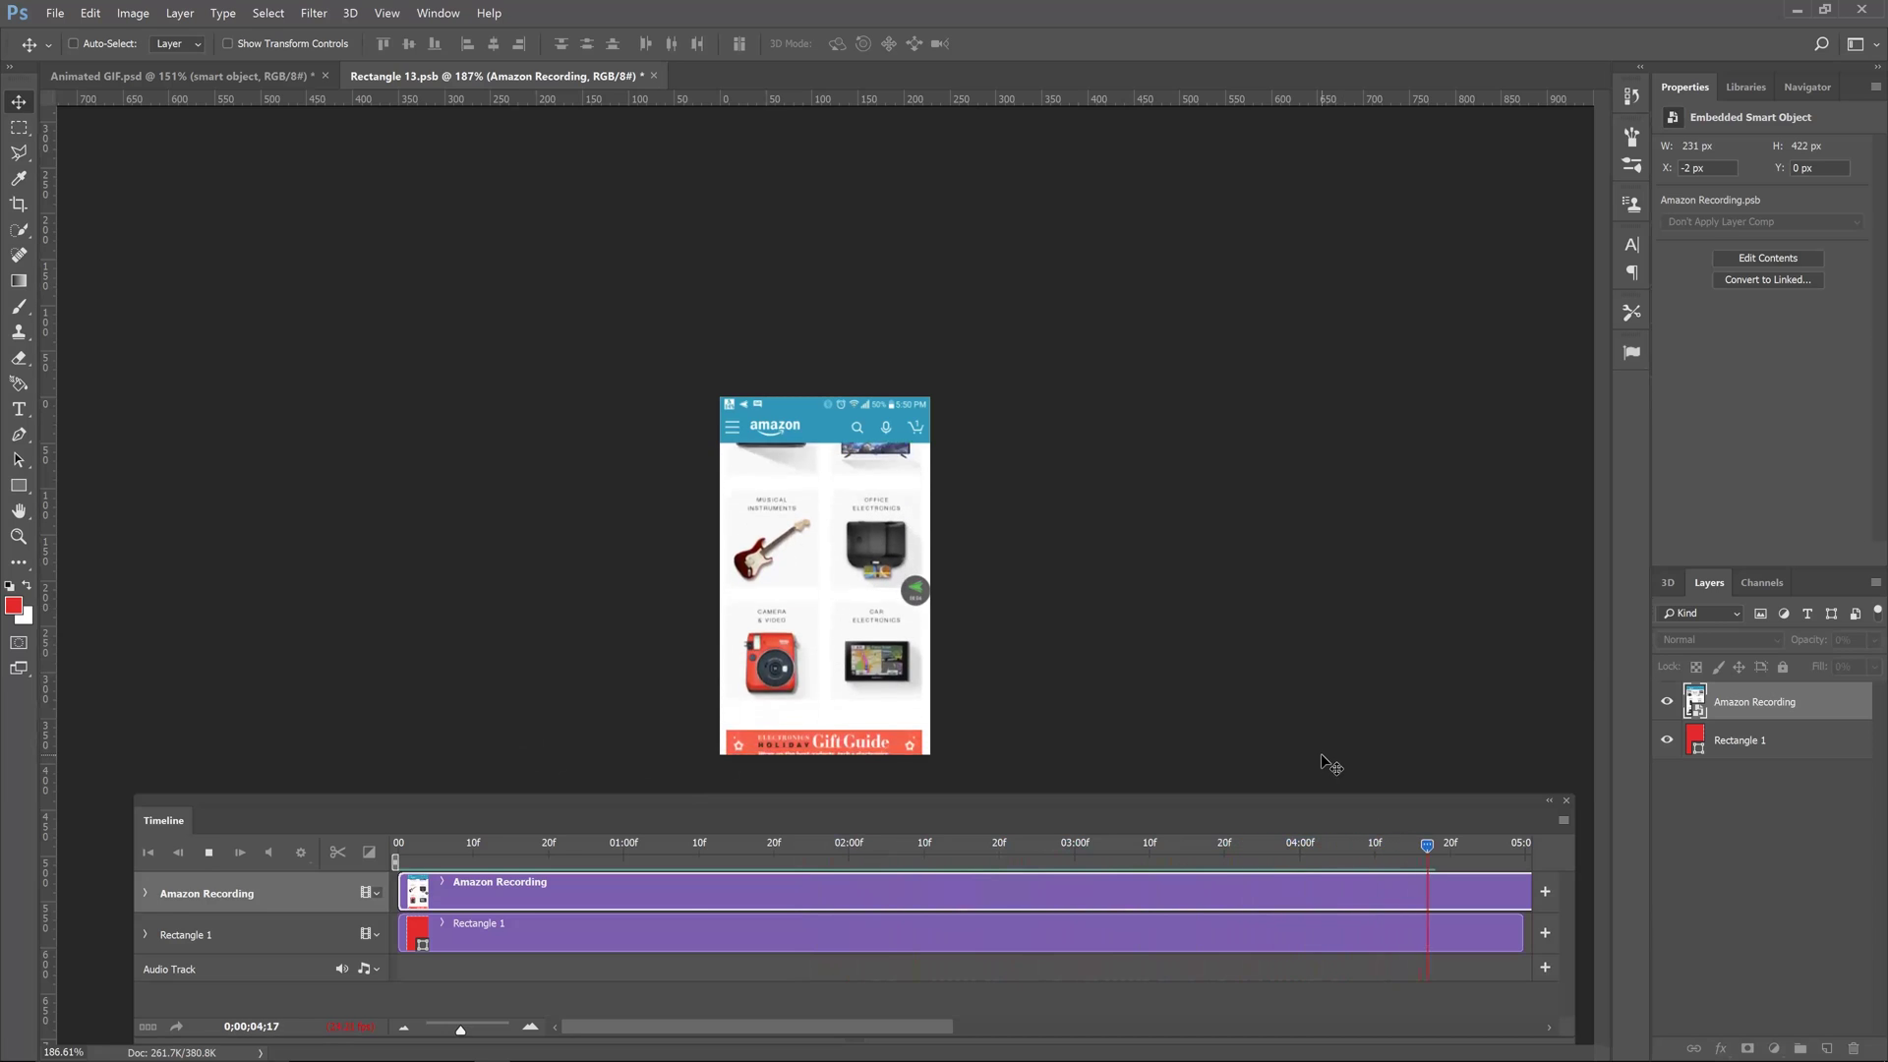
key(space)
drag(1436, 857, 1074, 858)
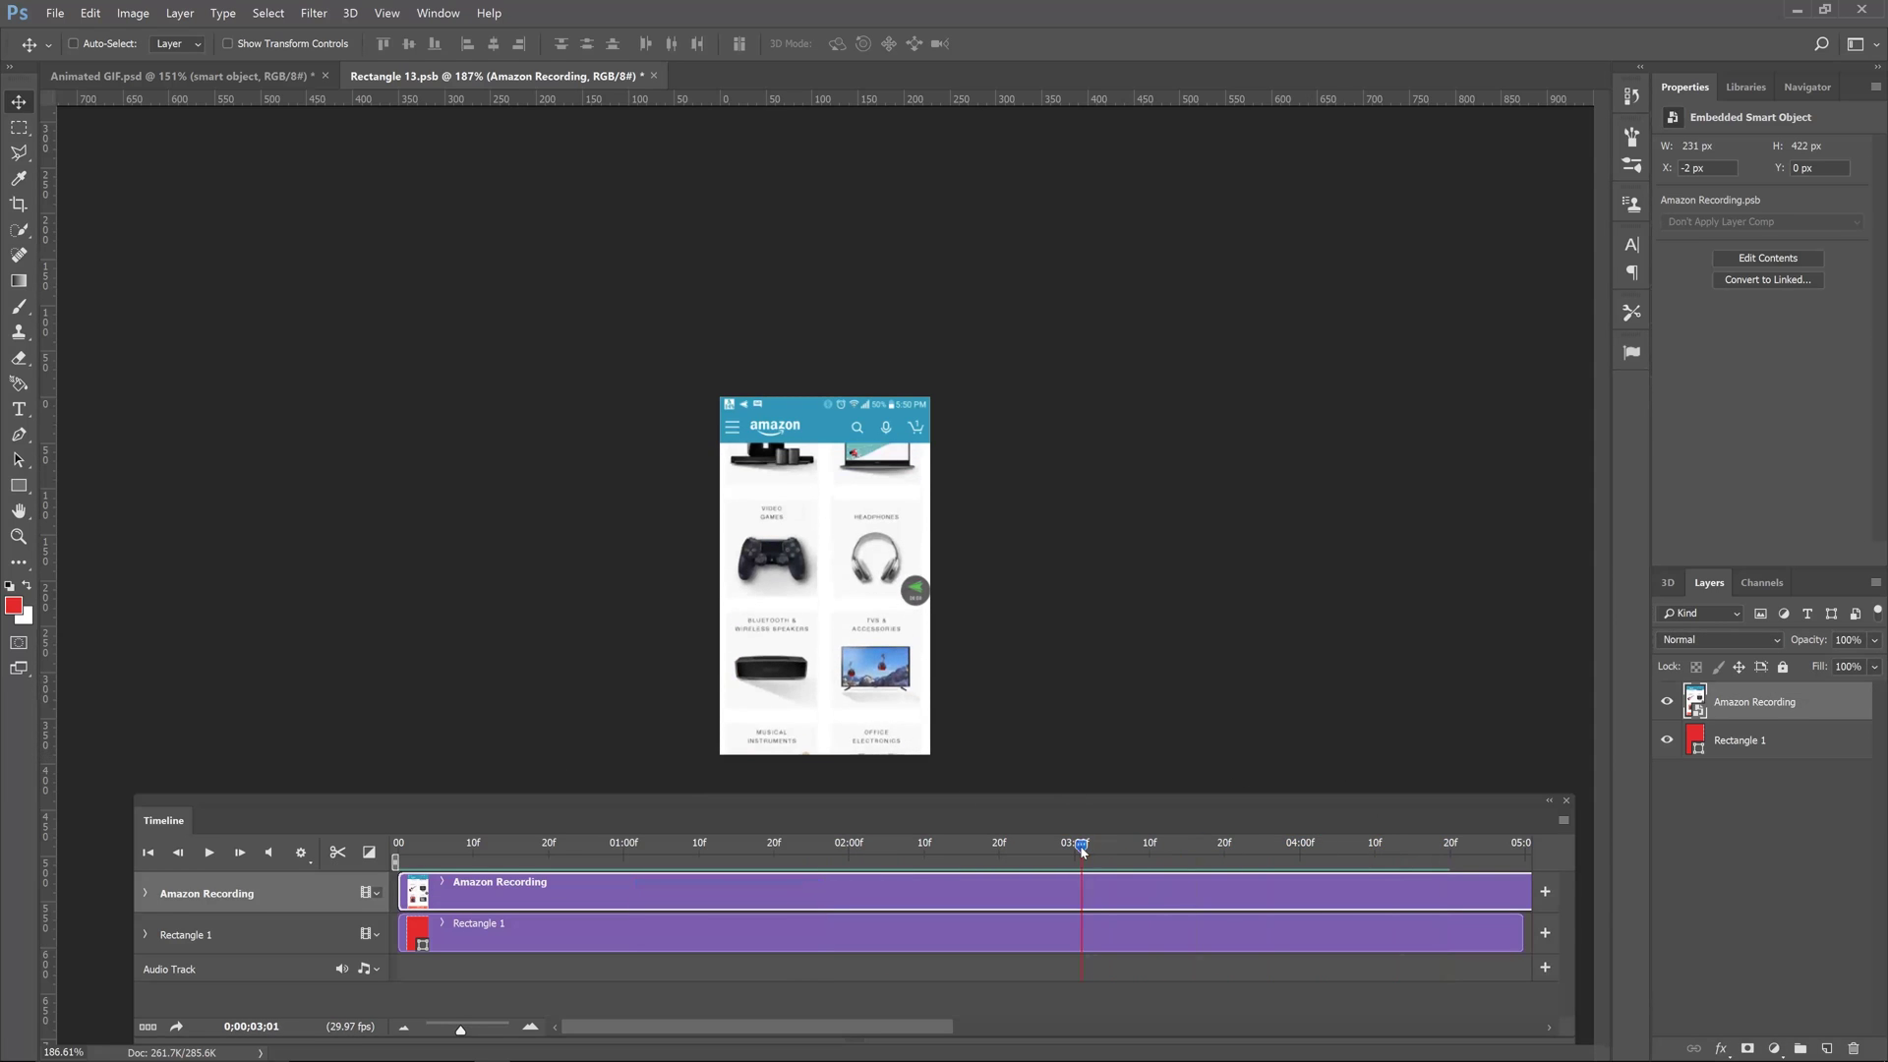
drag(400, 882, 971, 882)
drag(780, 900, 1210, 857)
key(ctrl)
key(ctrl+s)
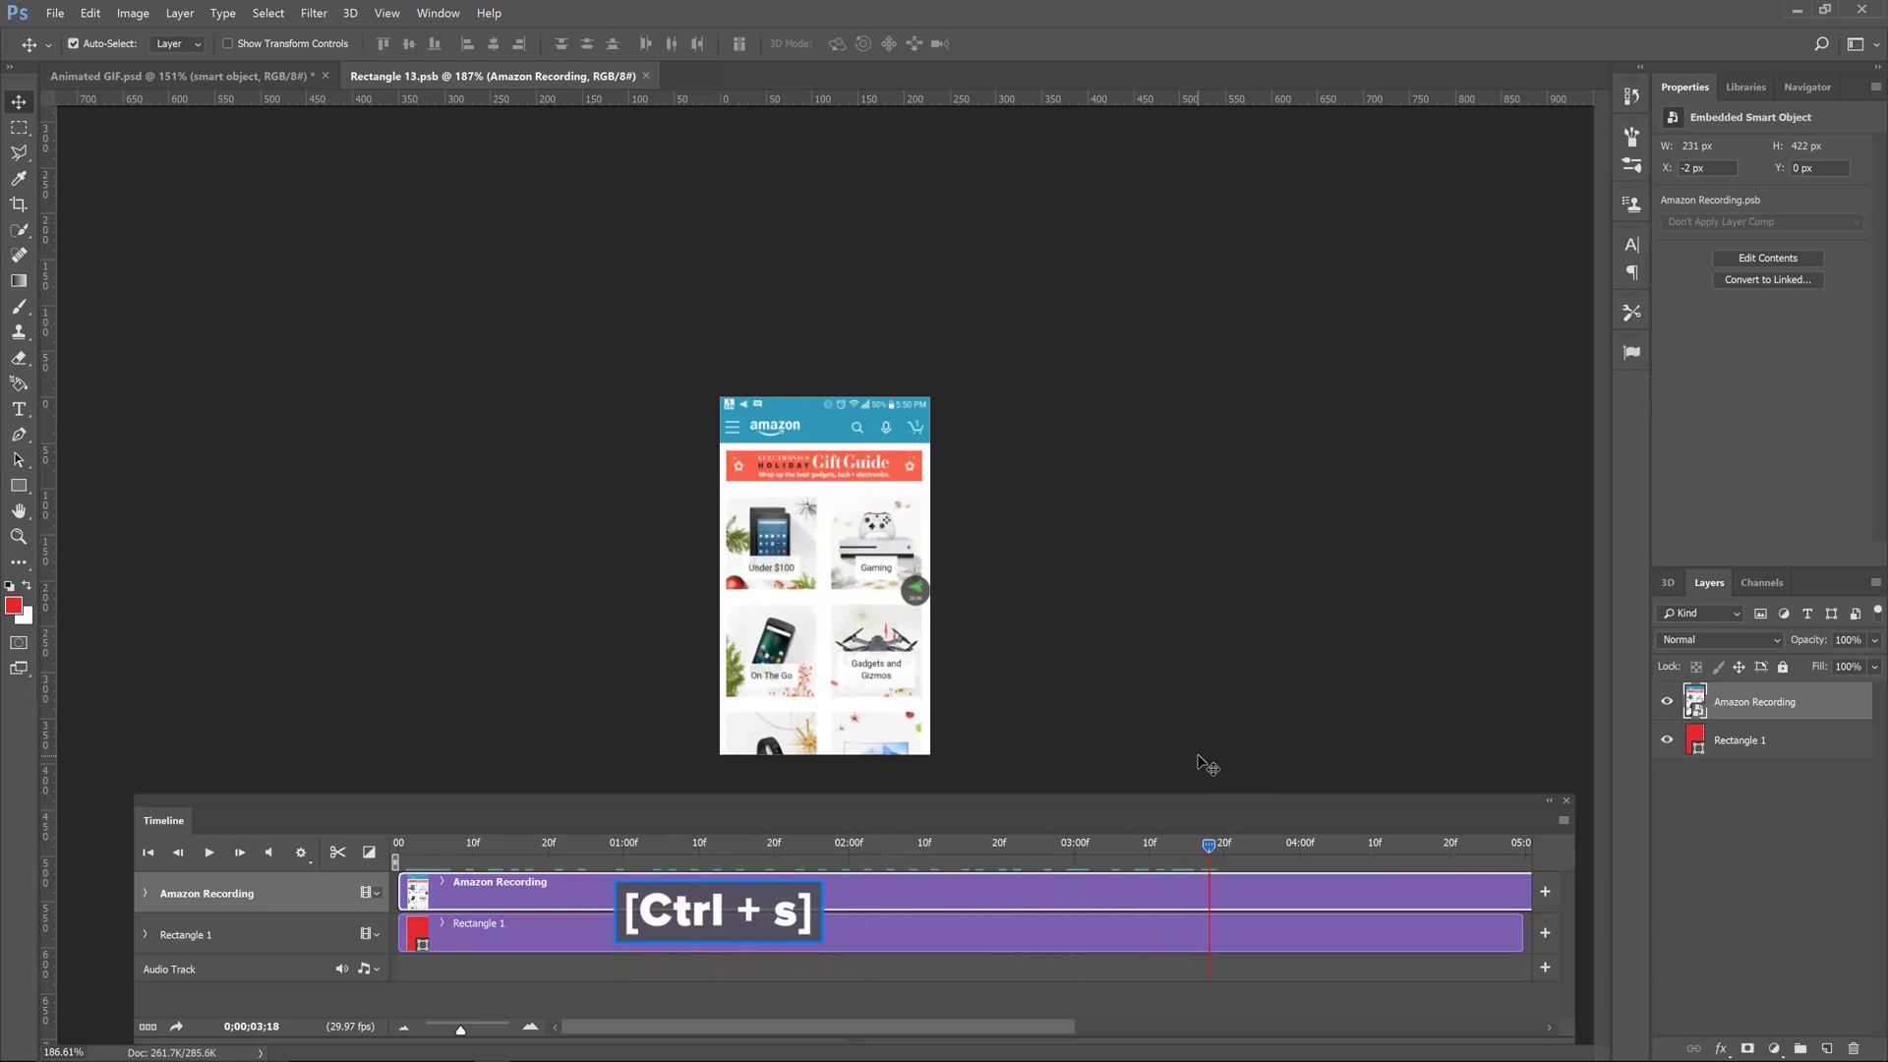
Step: Nudge the screen overlay on the phone mockup and lower its opacity to 28%
click(164, 80)
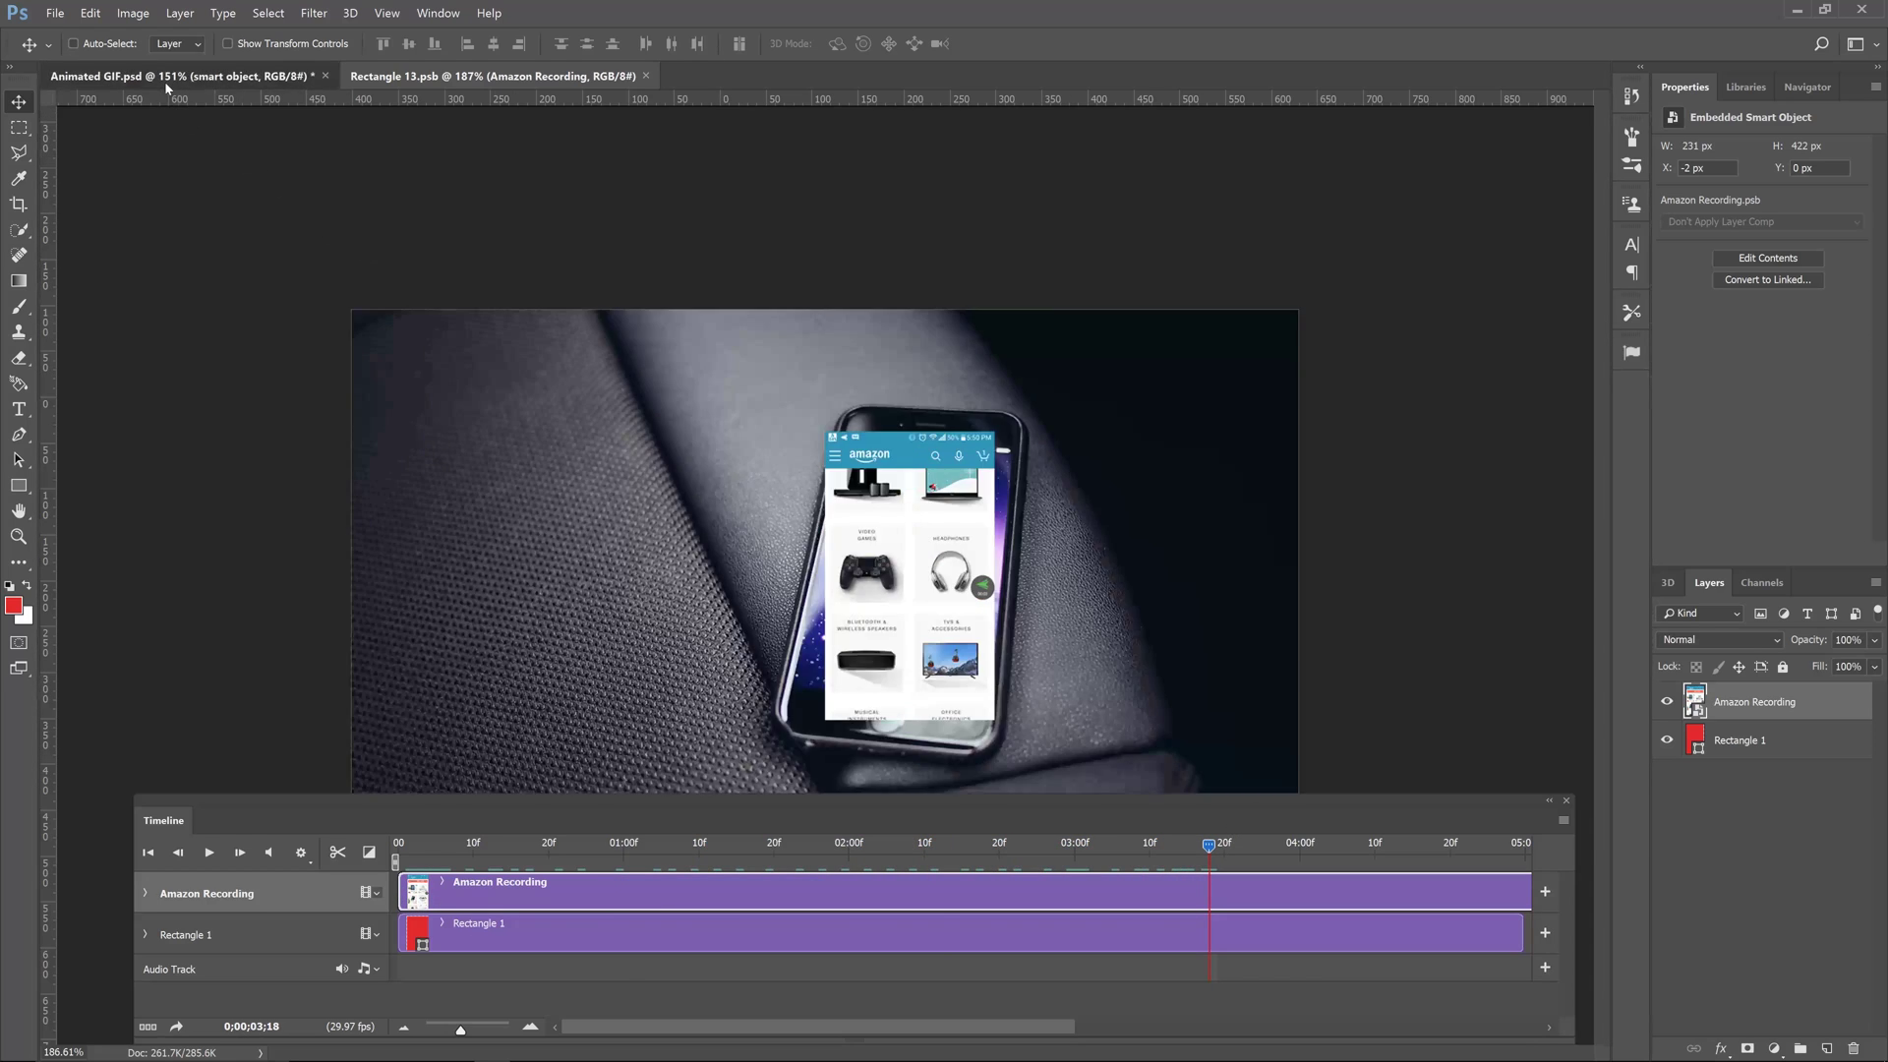
drag(936, 538, 961, 557)
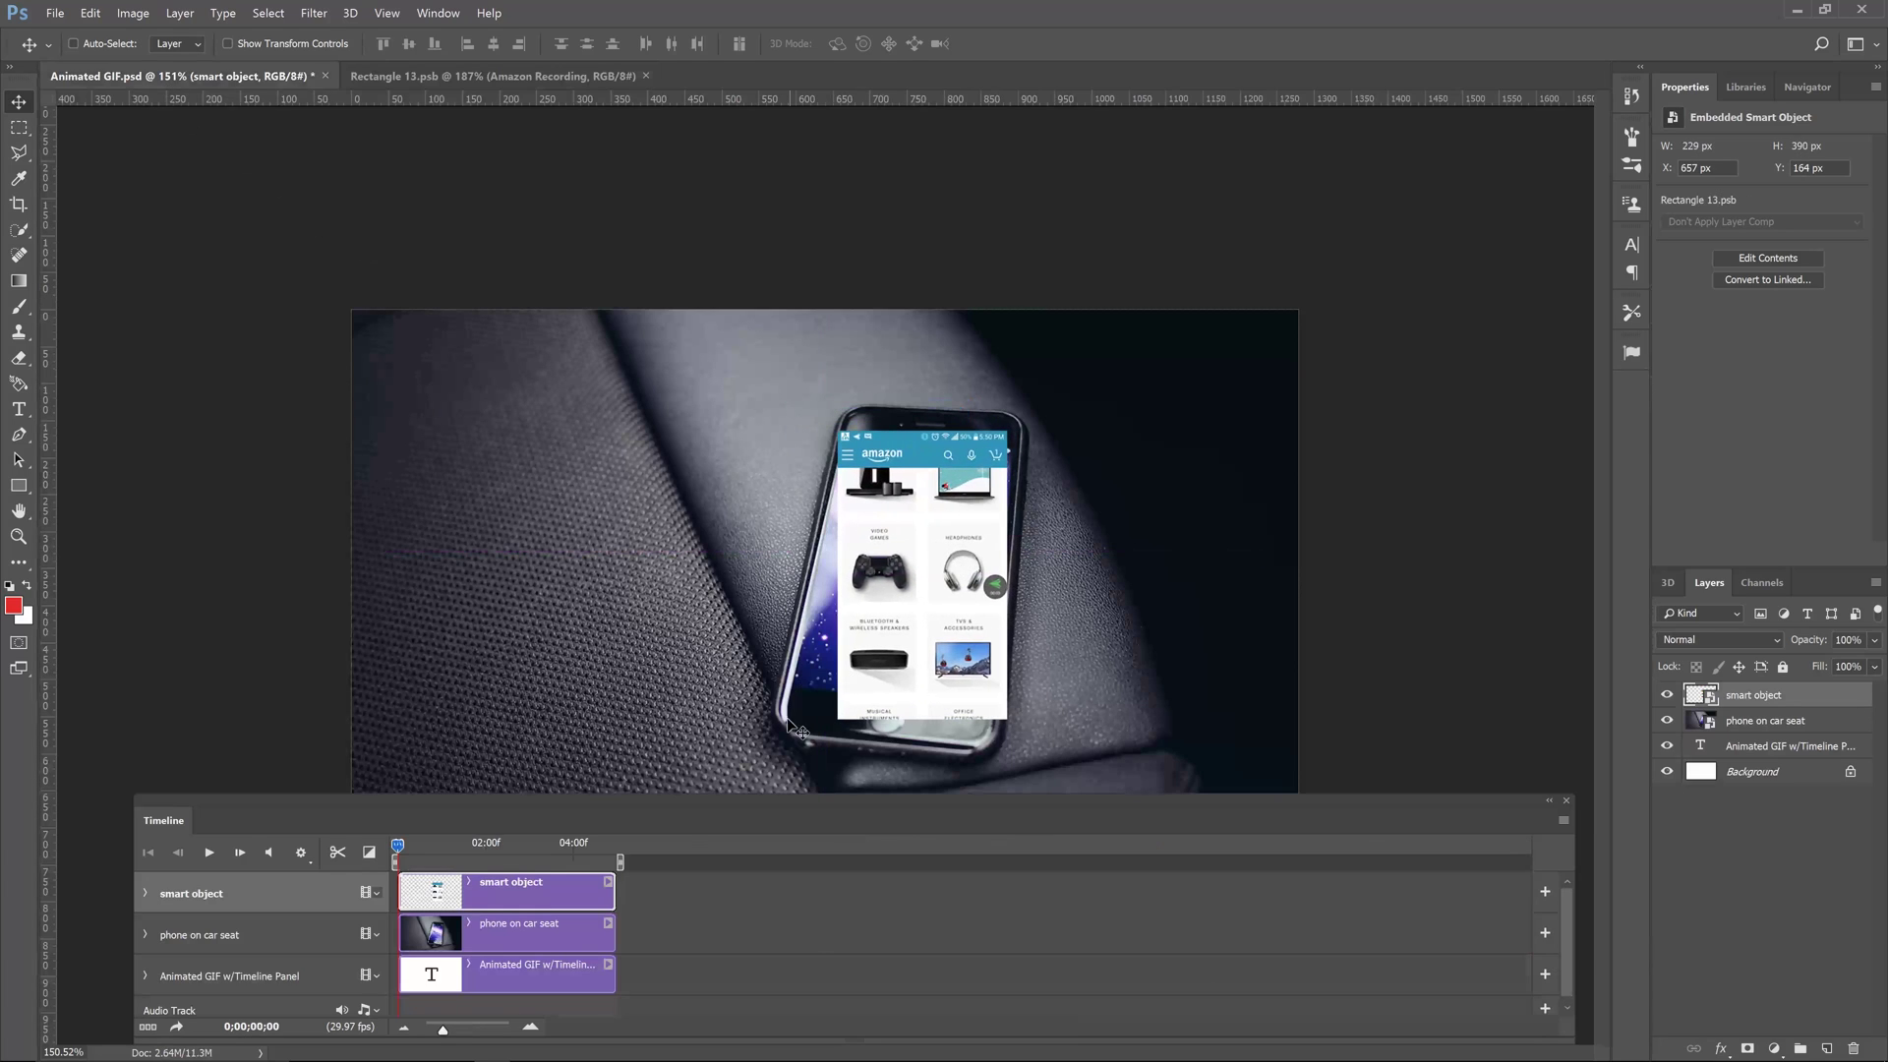
key(space)
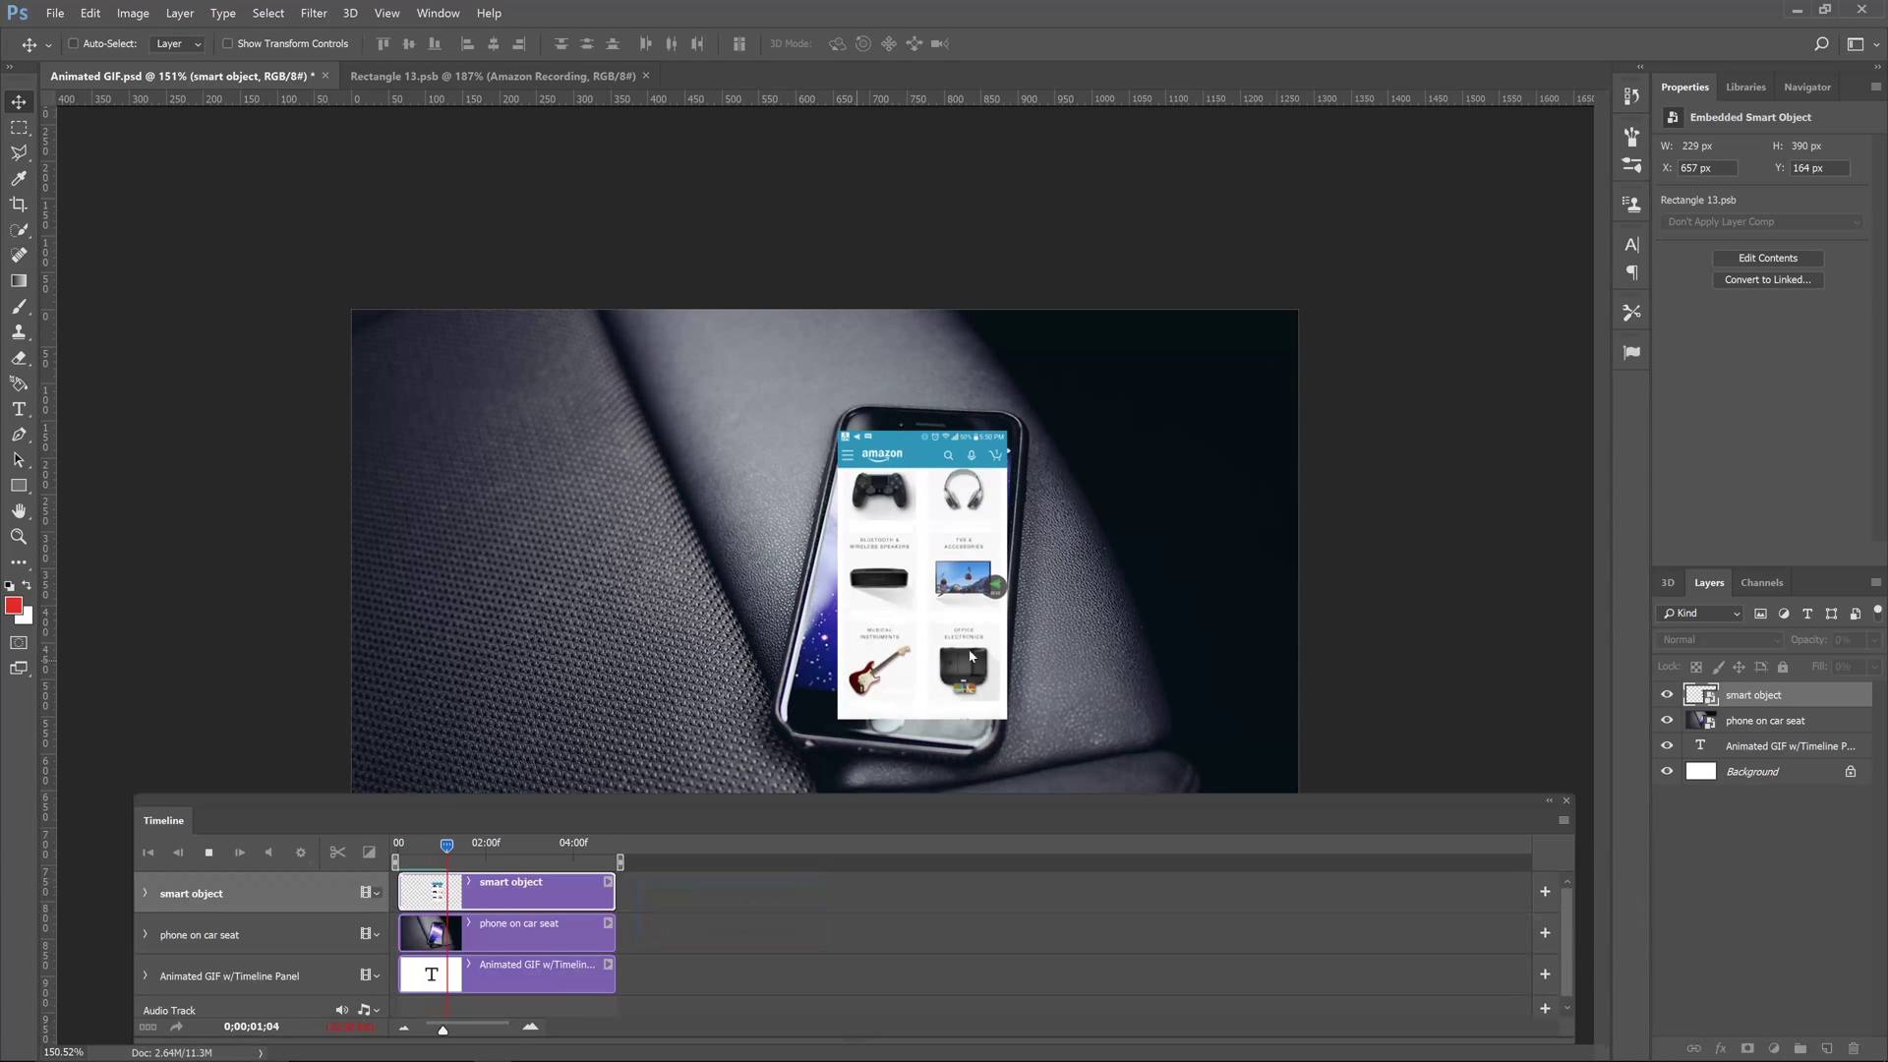
key(space)
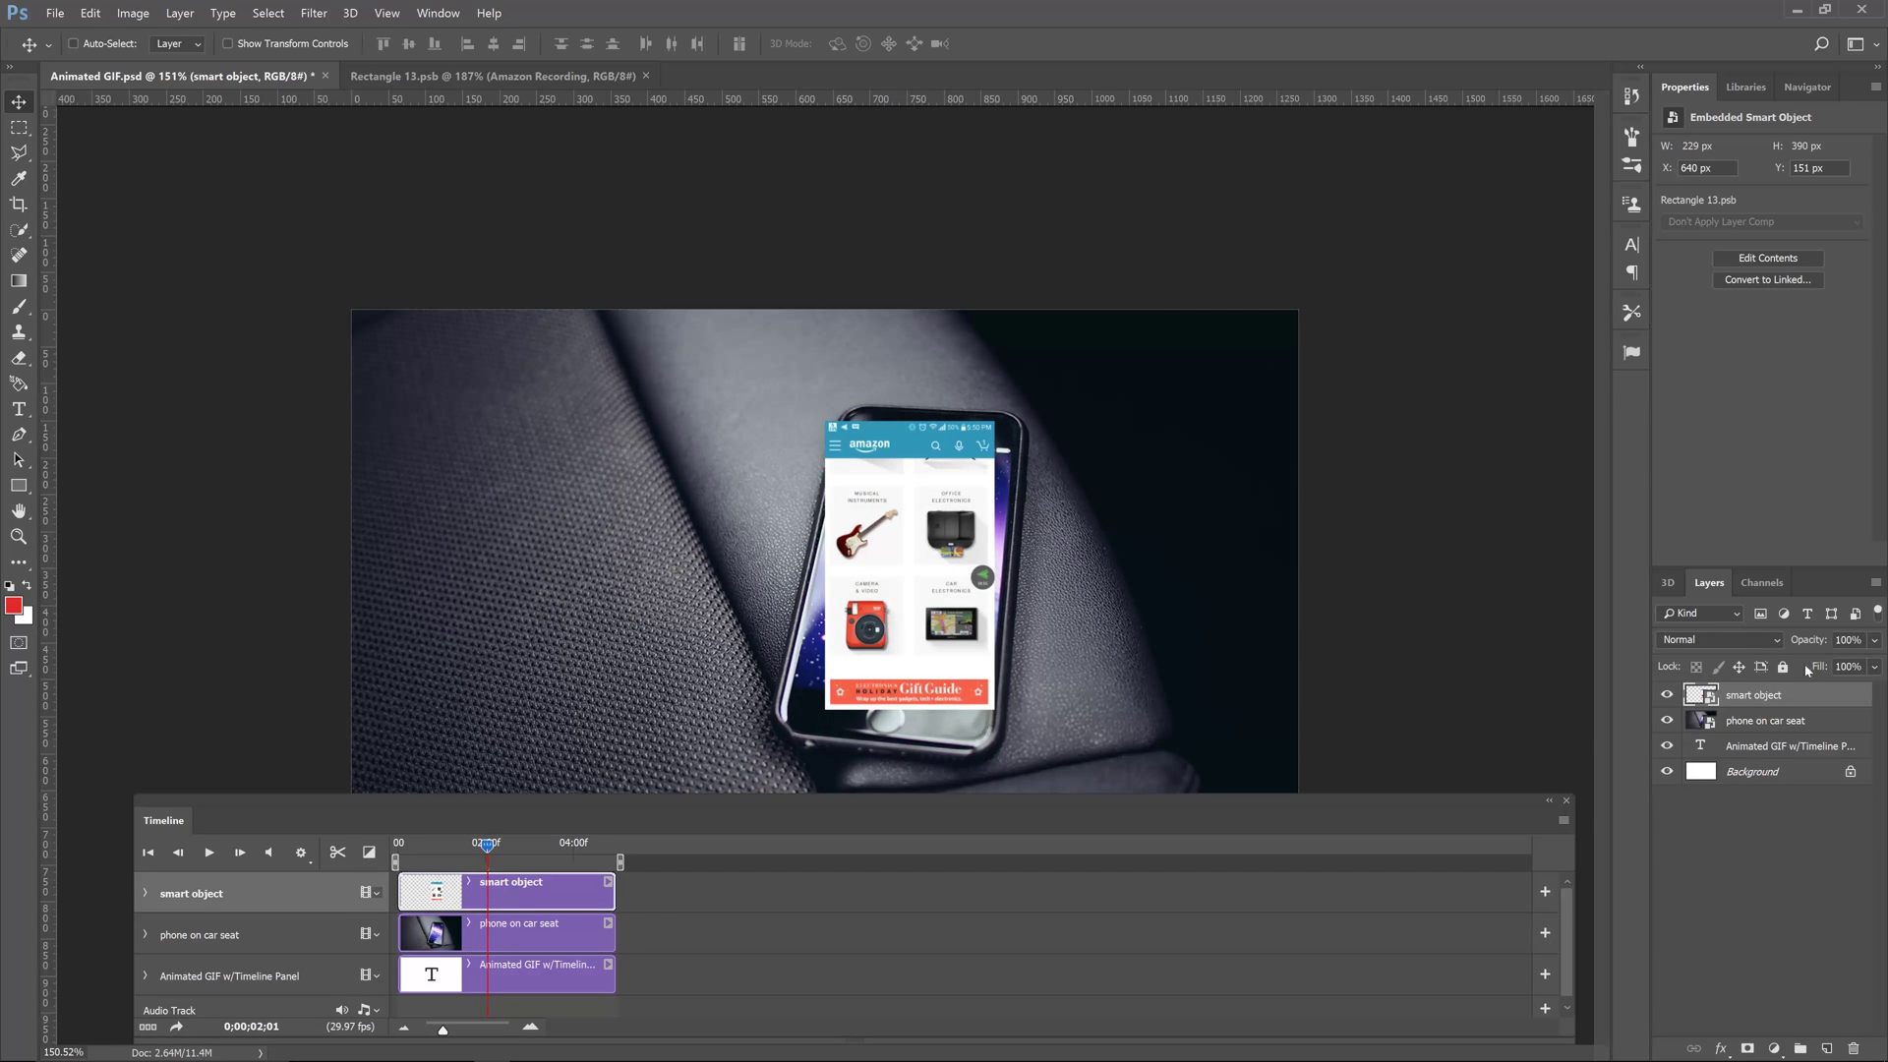
drag(1777, 650, 1742, 663)
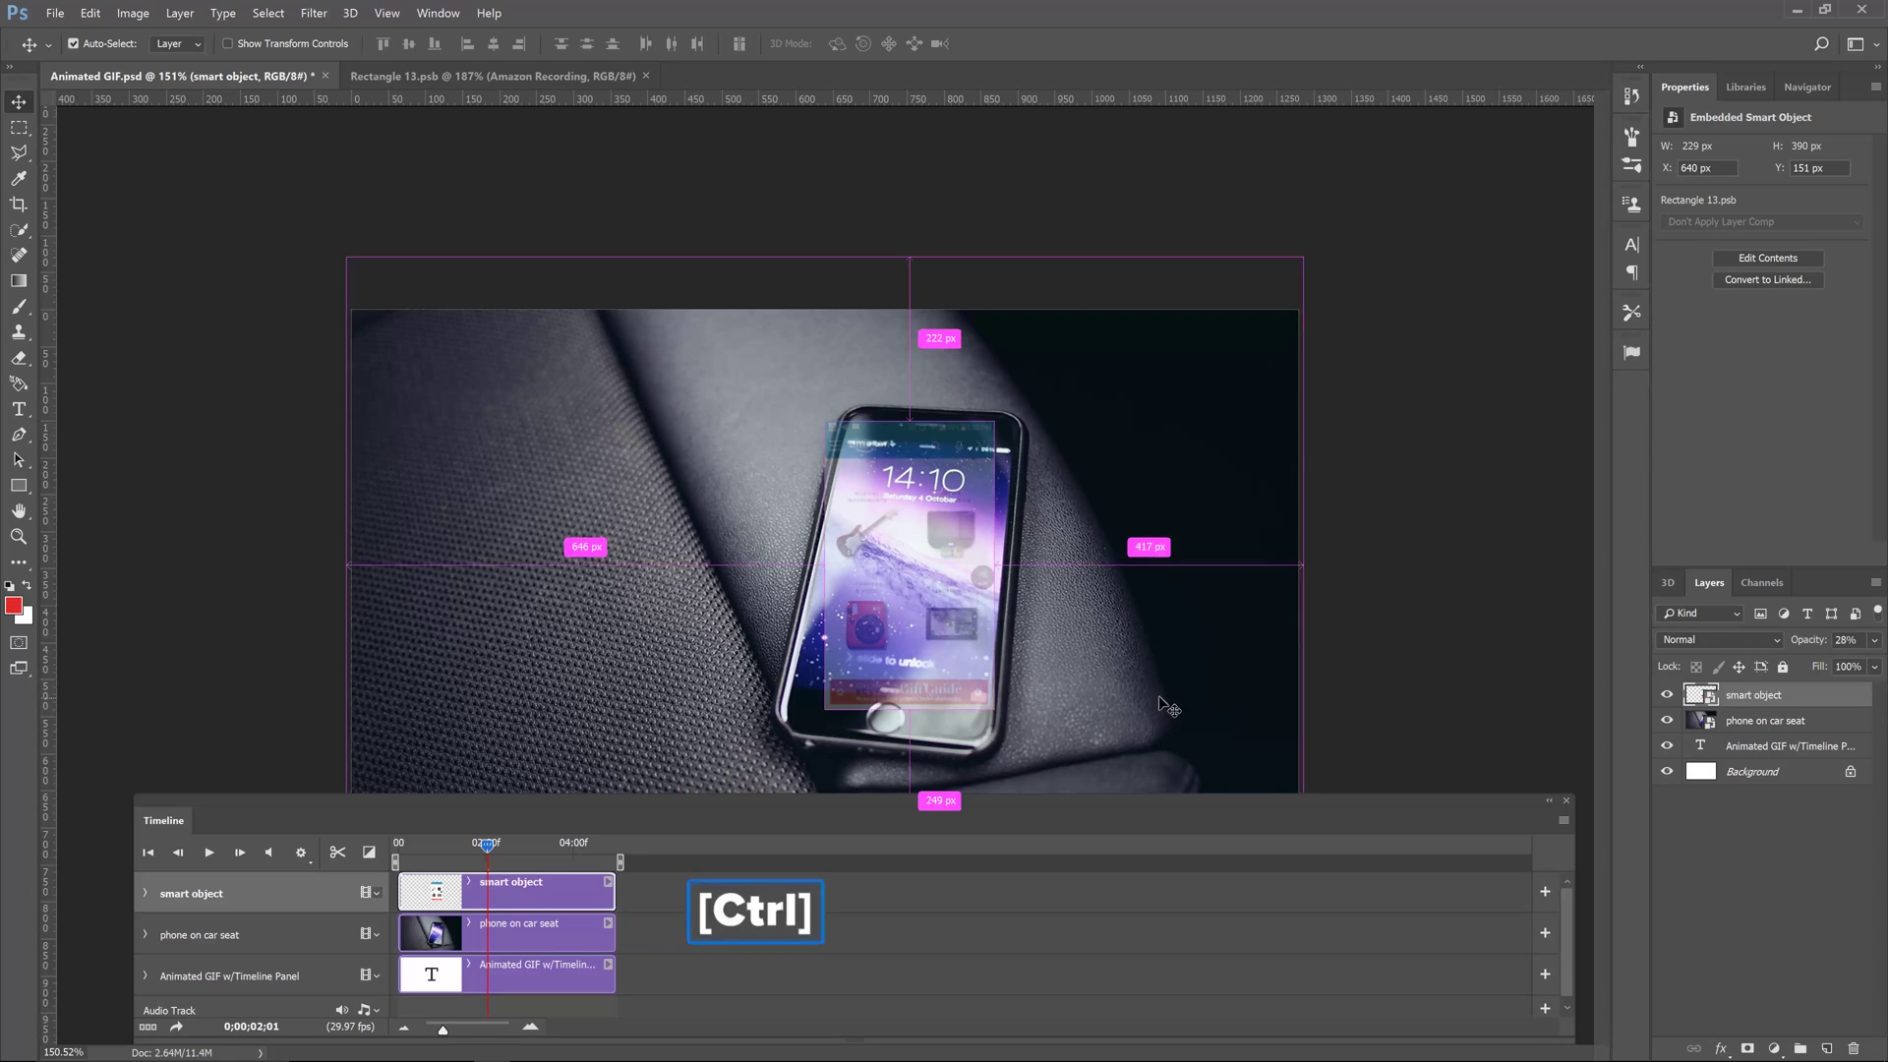
Step: Distort the overlay's four corners onto the phone screen corners
key(ctrl+t)
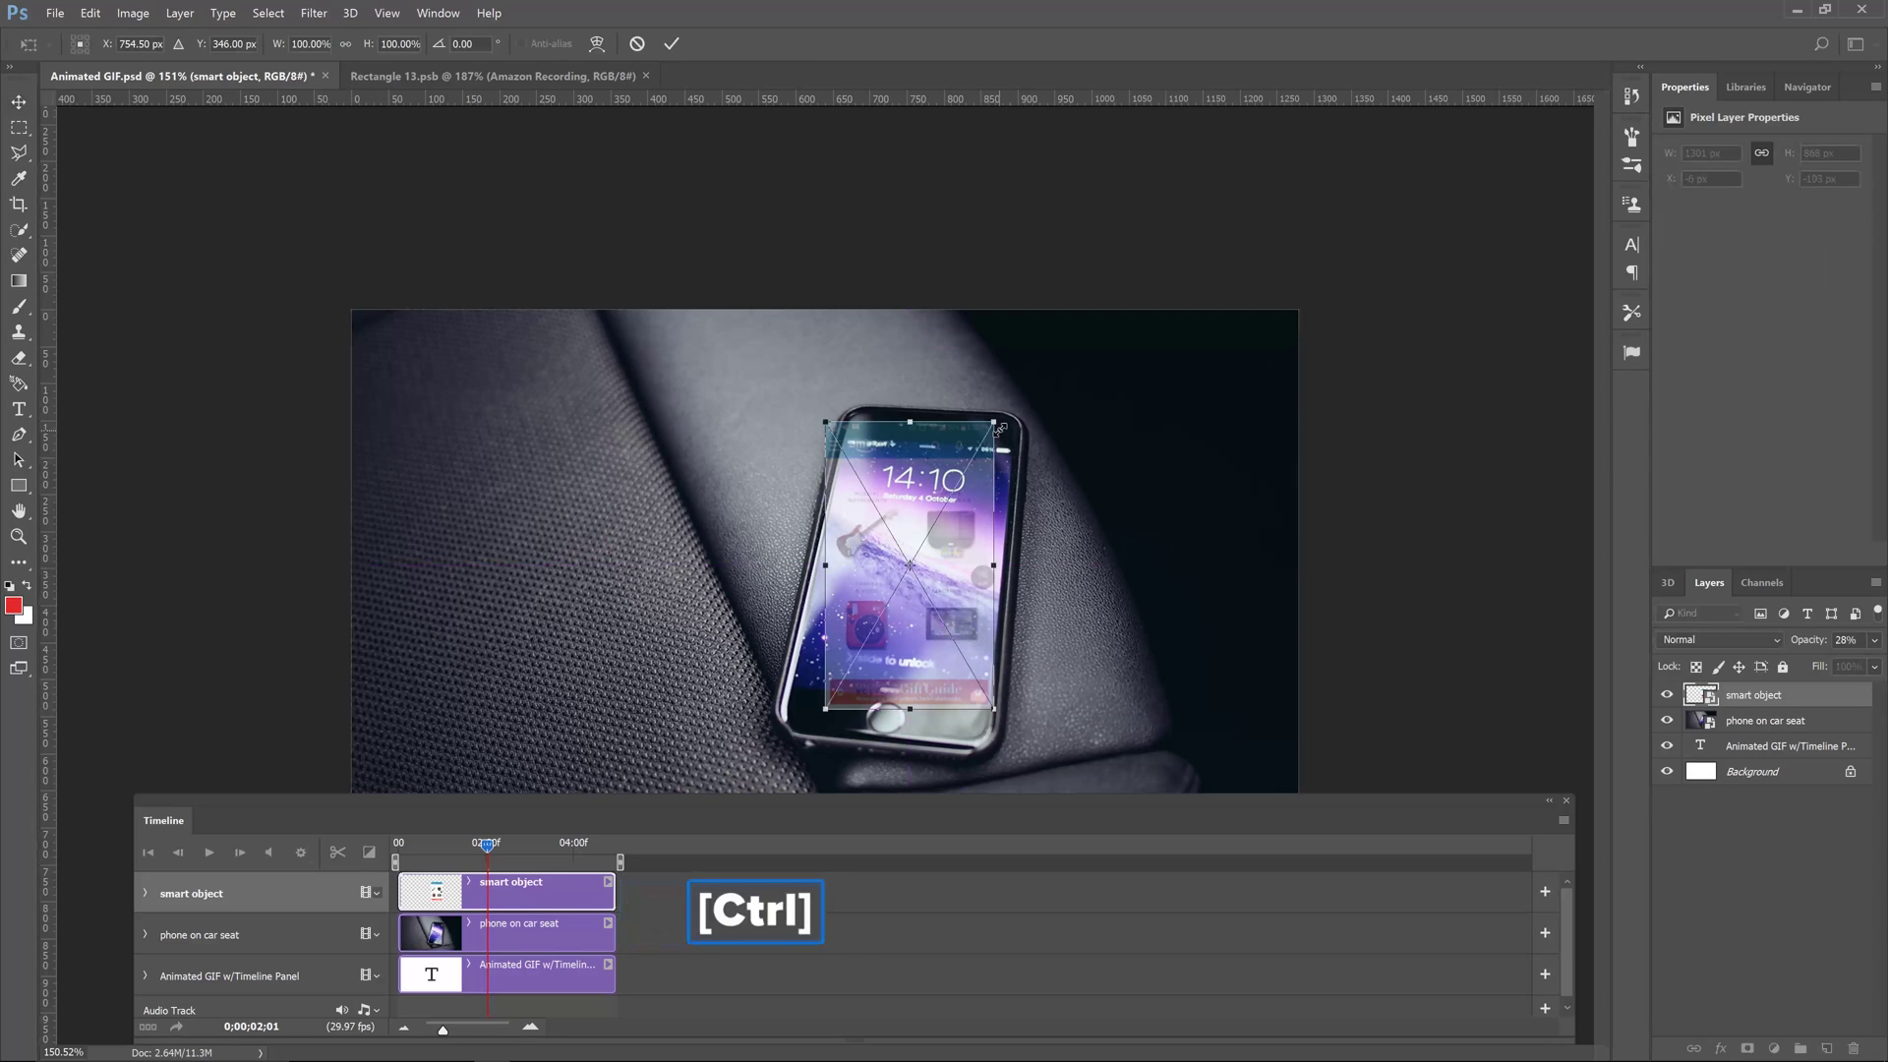
key(ctrl+z)
mouse_move(996, 423)
ctrl+mouse_down()
mouse_move(1048, 422)
mouse_move(1010, 448)
ctrl+mouse_up()
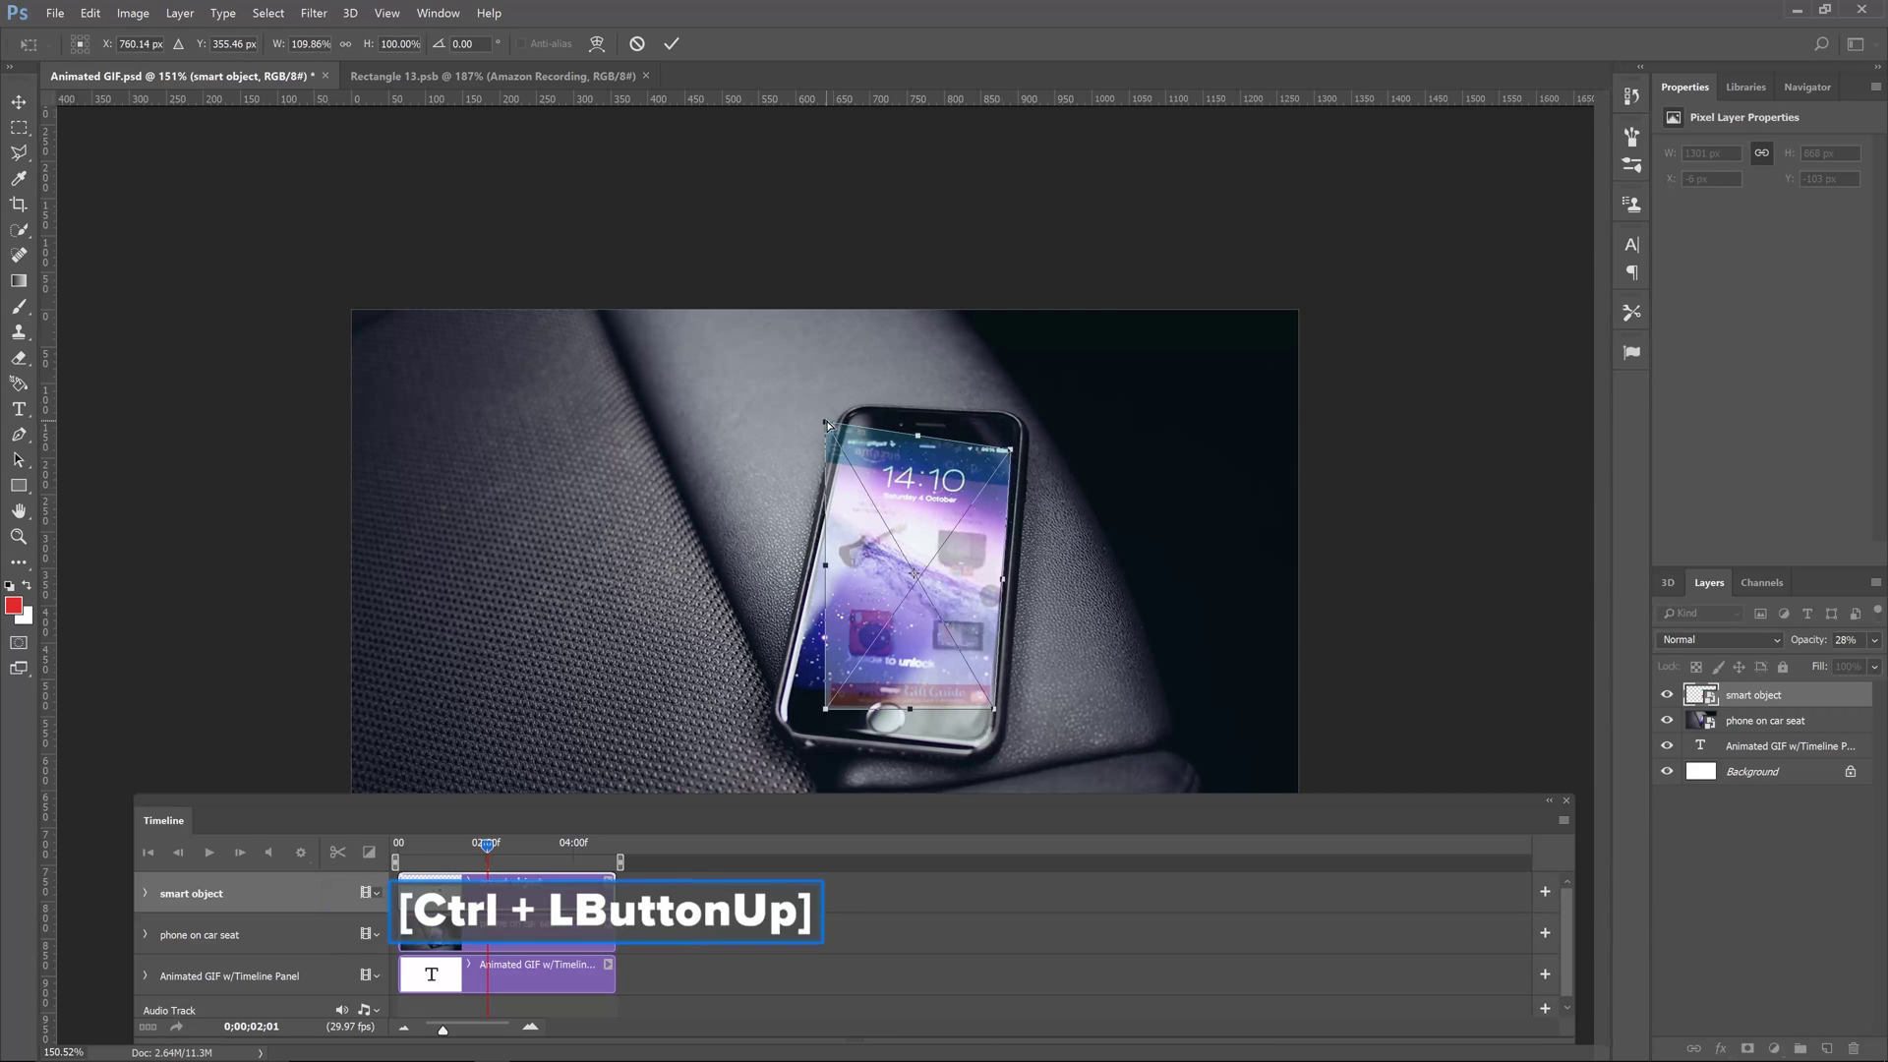
ctrl+drag(827, 425, 846, 439)
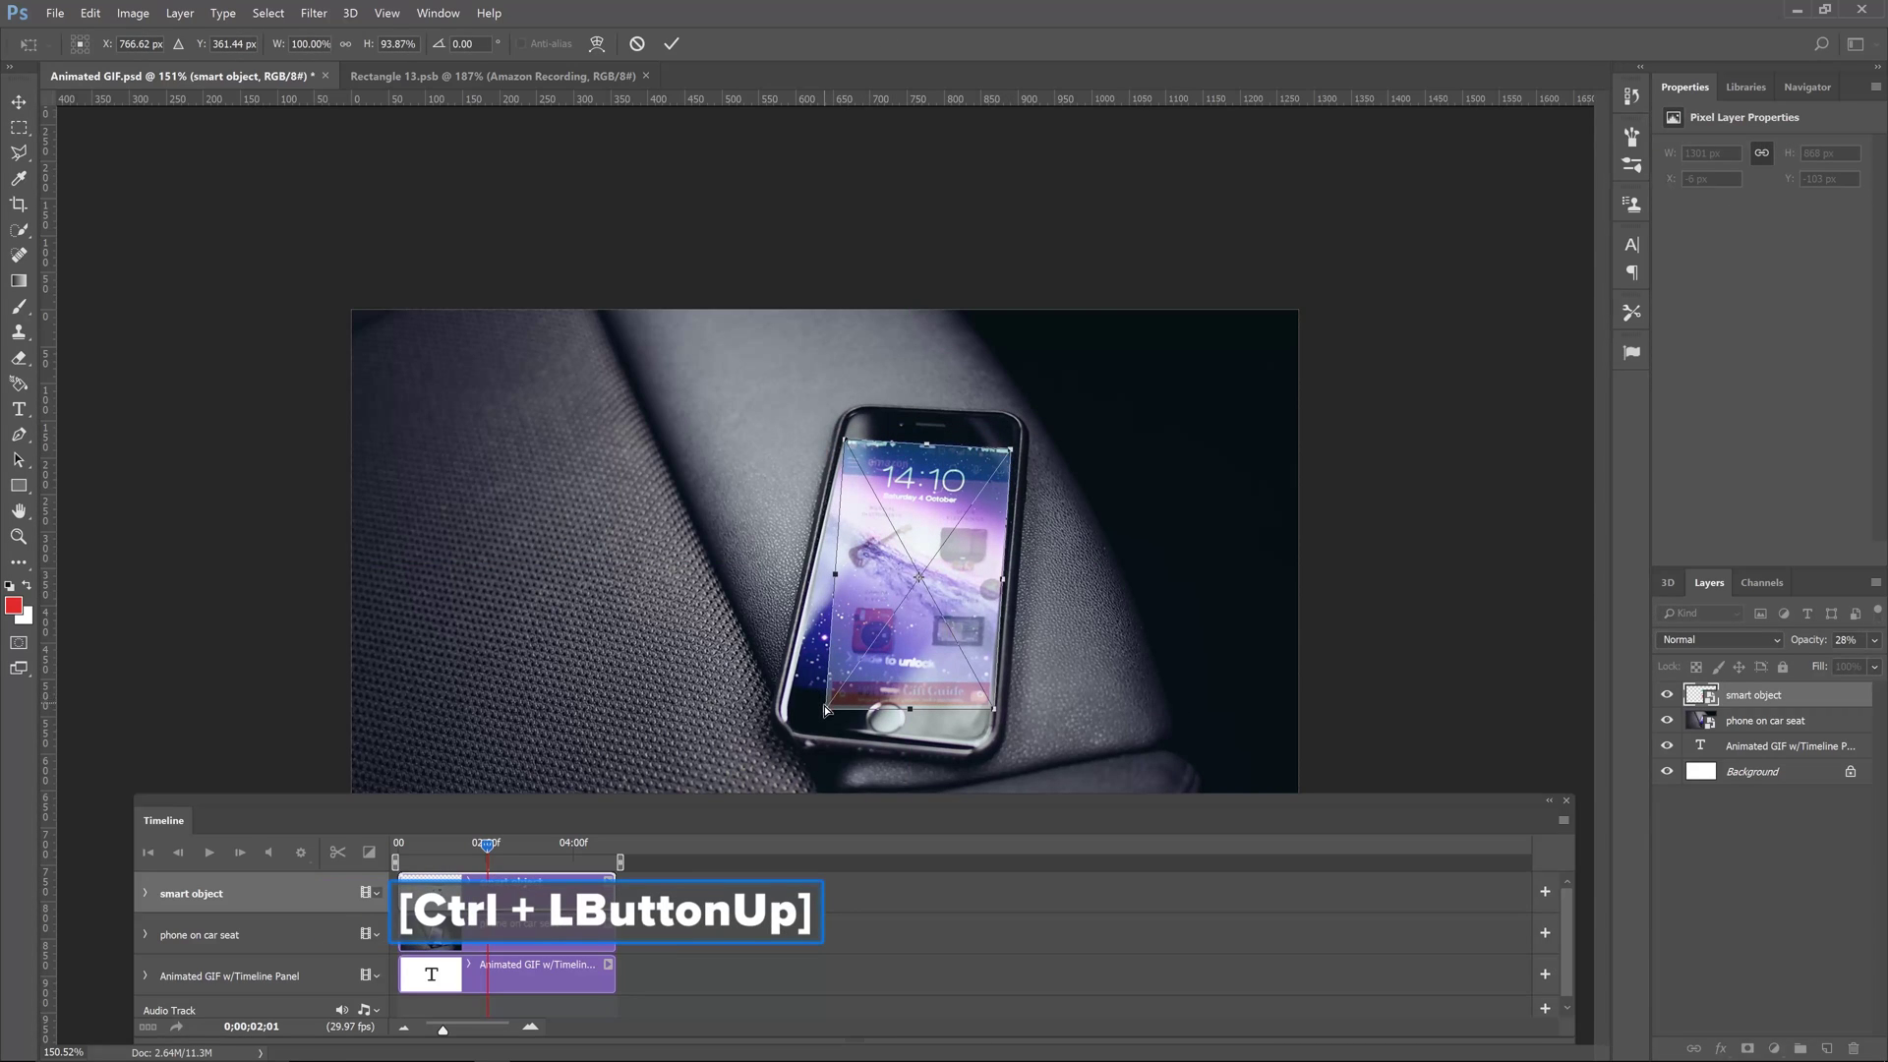
ctrl+drag(824, 708, 792, 683)
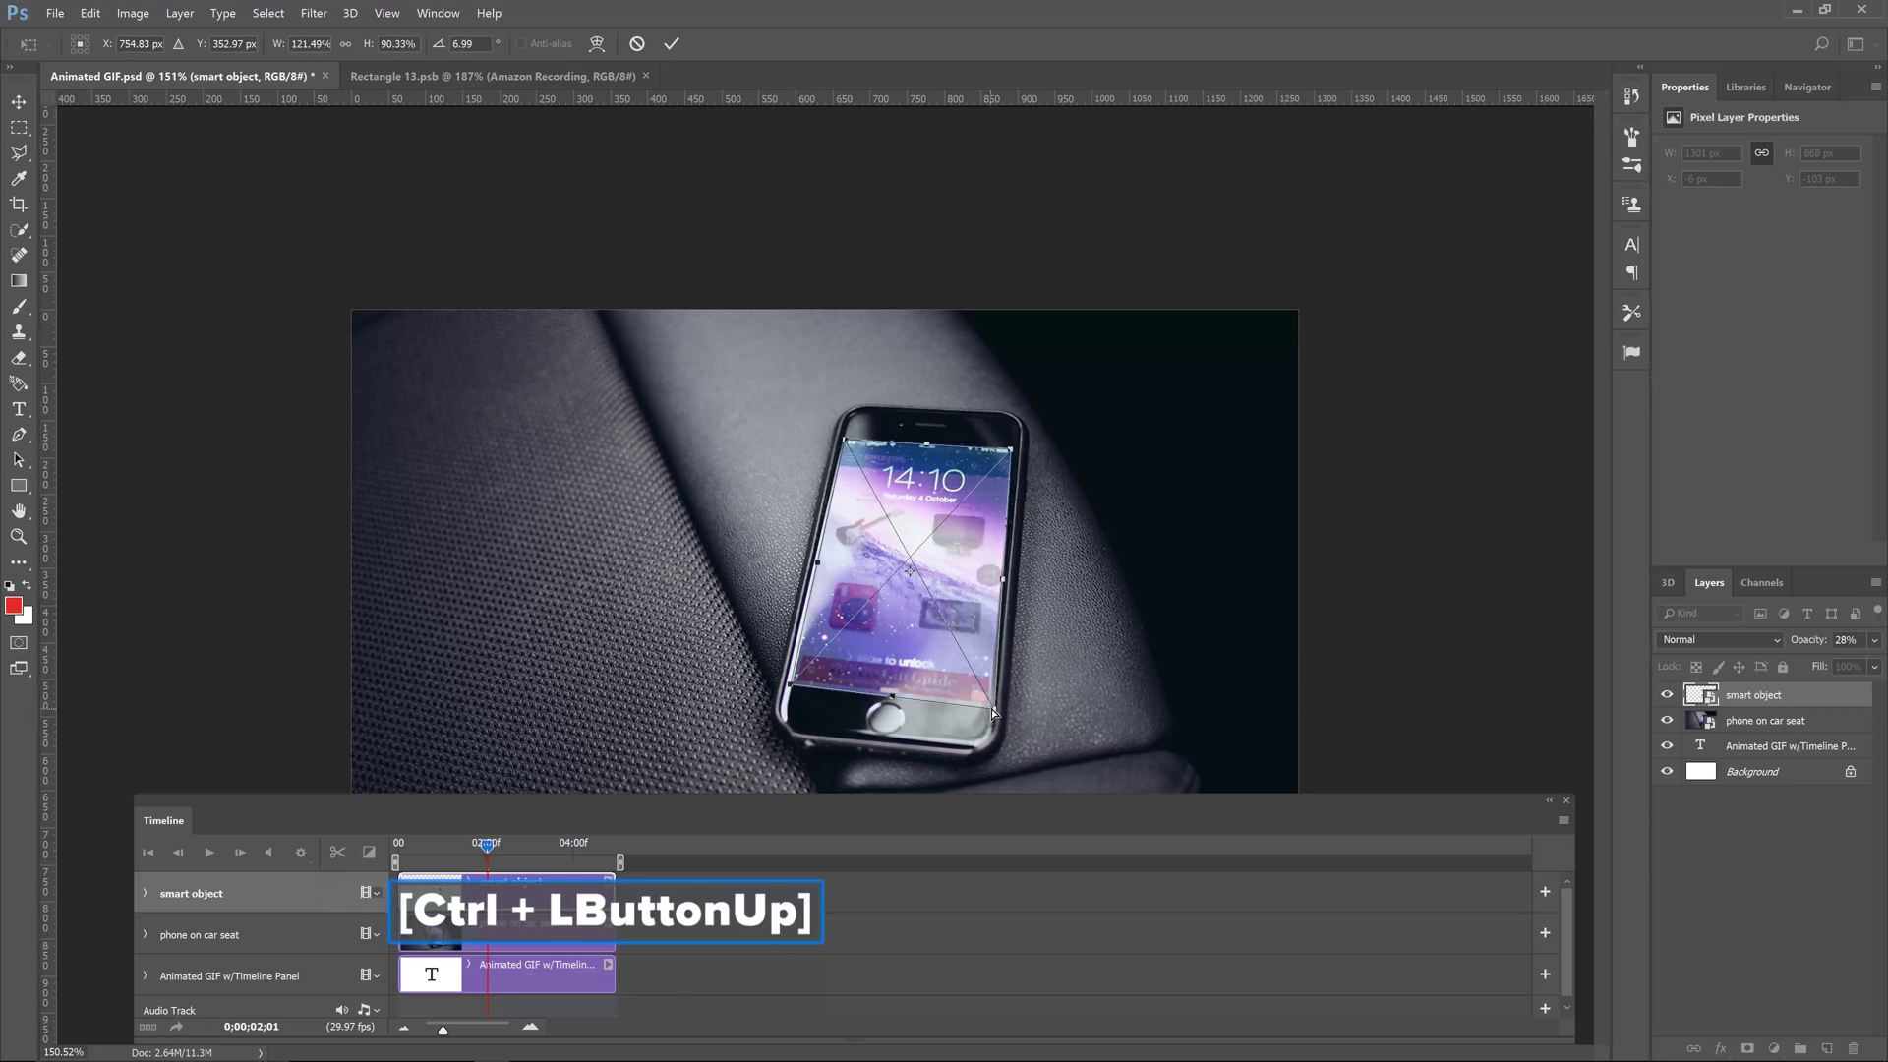
ctrl+drag(994, 713, 998, 670)
key(Return)
Step: Zoom in on the phone and restore the overlay to 100% opacity
key(z)
key(space)
mouse_move(929, 558)
mouse_down()
mouse_move(915, 546)
mouse_move(938, 579)
mouse_up()
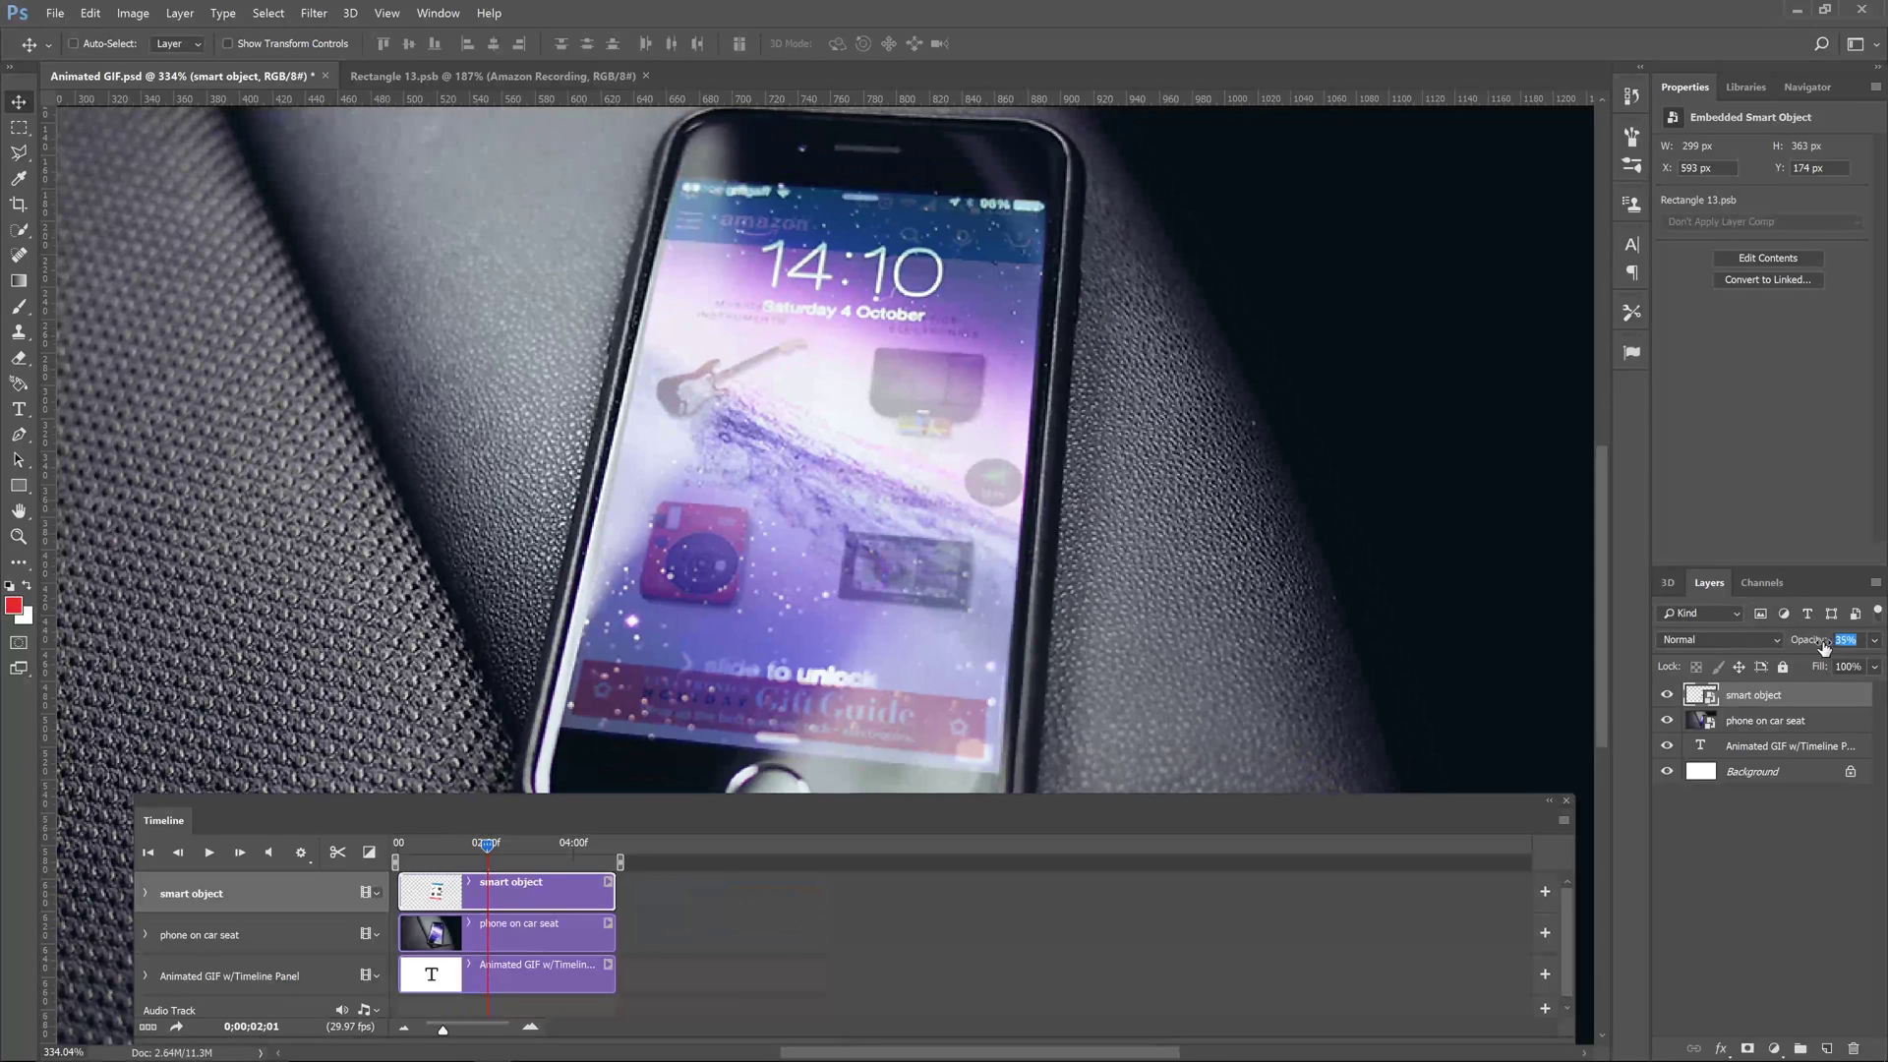
drag(1824, 647, 1884, 645)
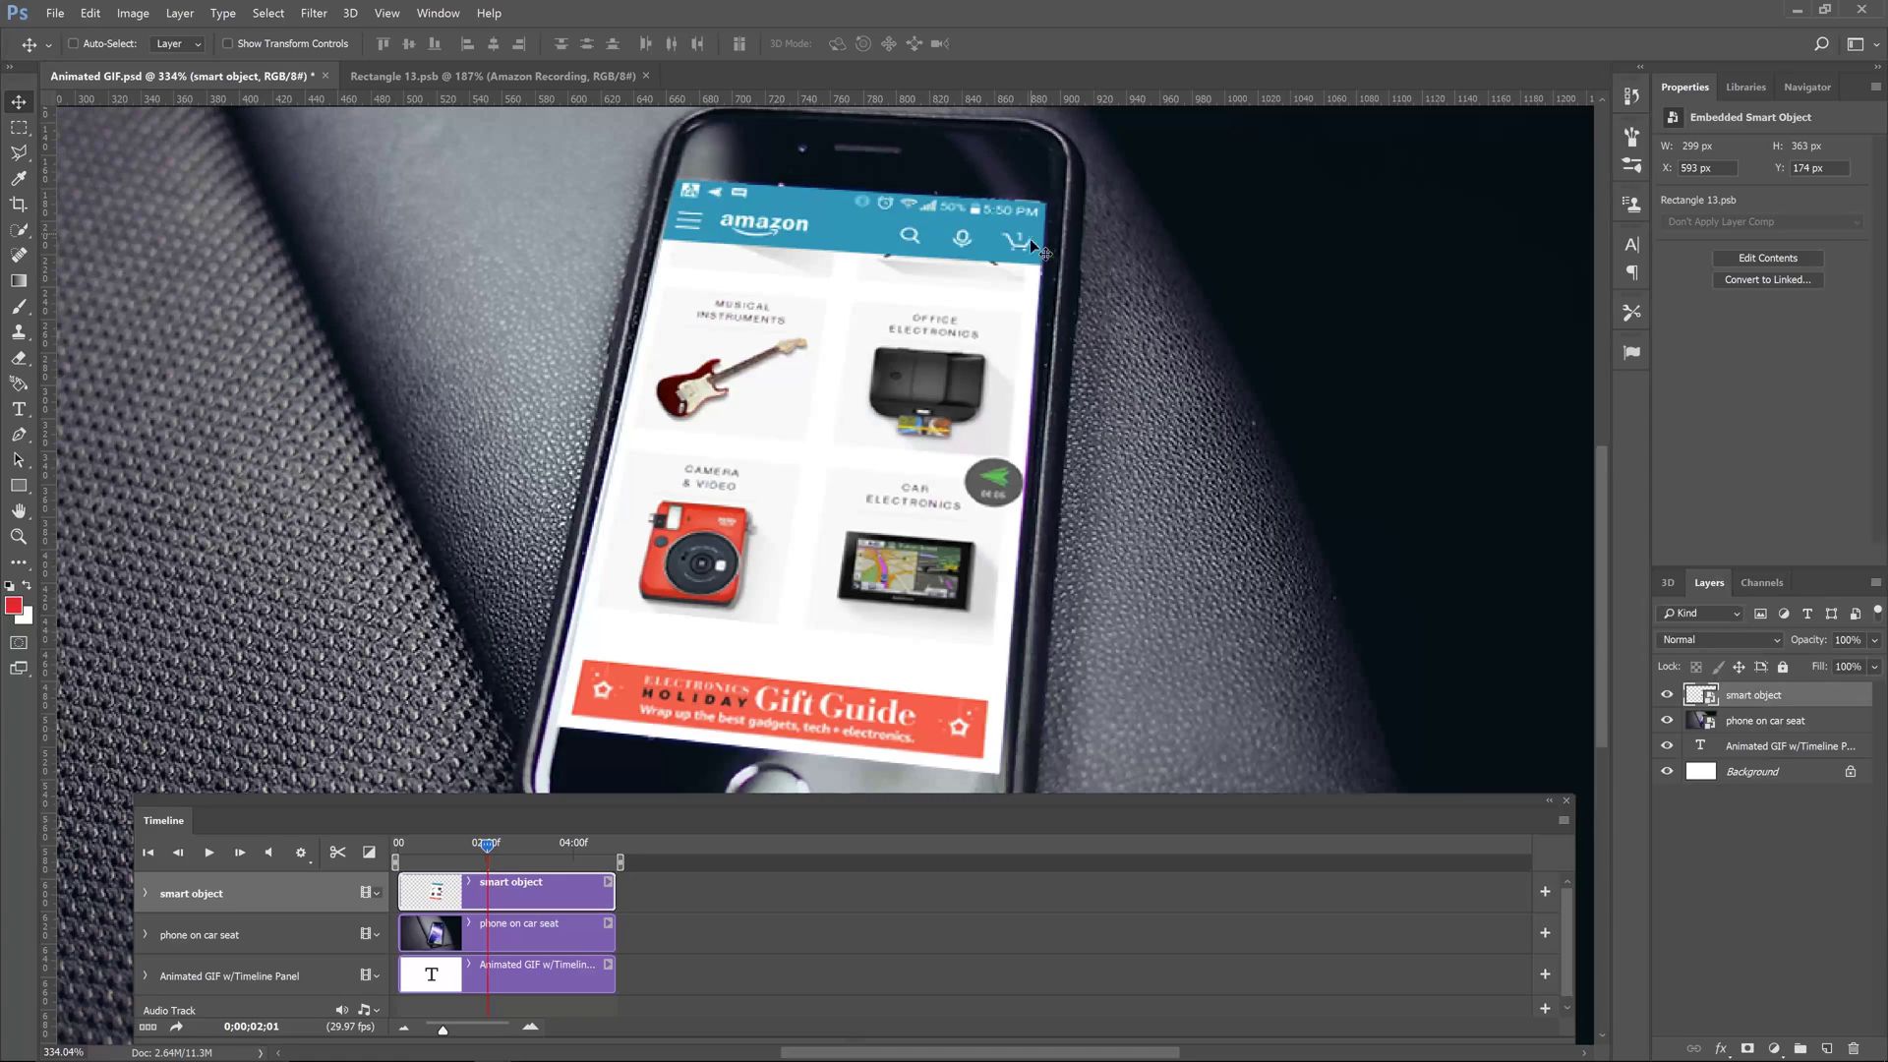
Step: Refine the overlay's top-right and top-left corners to the phone screen edges
key(z)
drag(1089, 239, 1062, 232)
key(space)
drag(896, 312, 893, 337)
key(ctrl+t)
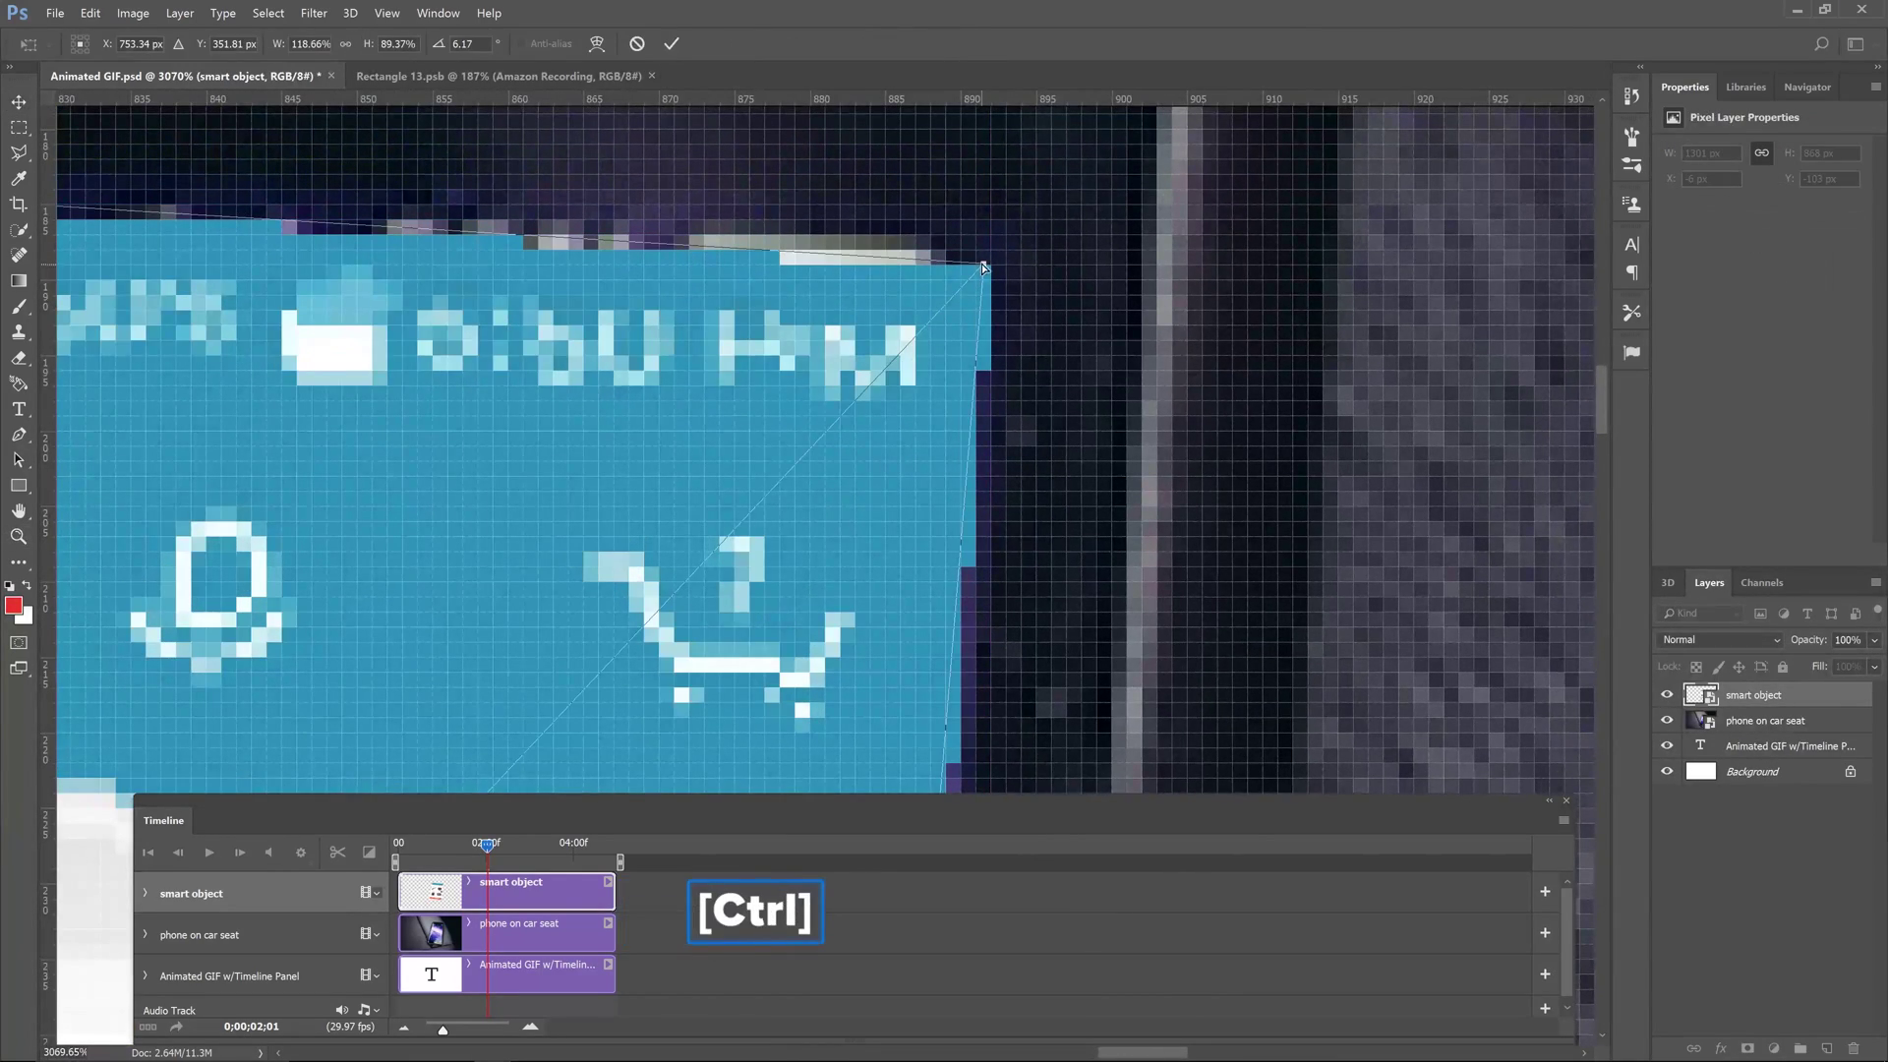
mouse_move(985, 263)
mouse_down()
mouse_move(912, 261)
mouse_move(935, 241)
mouse_move(978, 252)
mouse_move(1021, 206)
mouse_move(1000, 239)
mouse_up()
key(space)
drag(344, 442, 1033, 511)
drag(590, 324, 1013, 492)
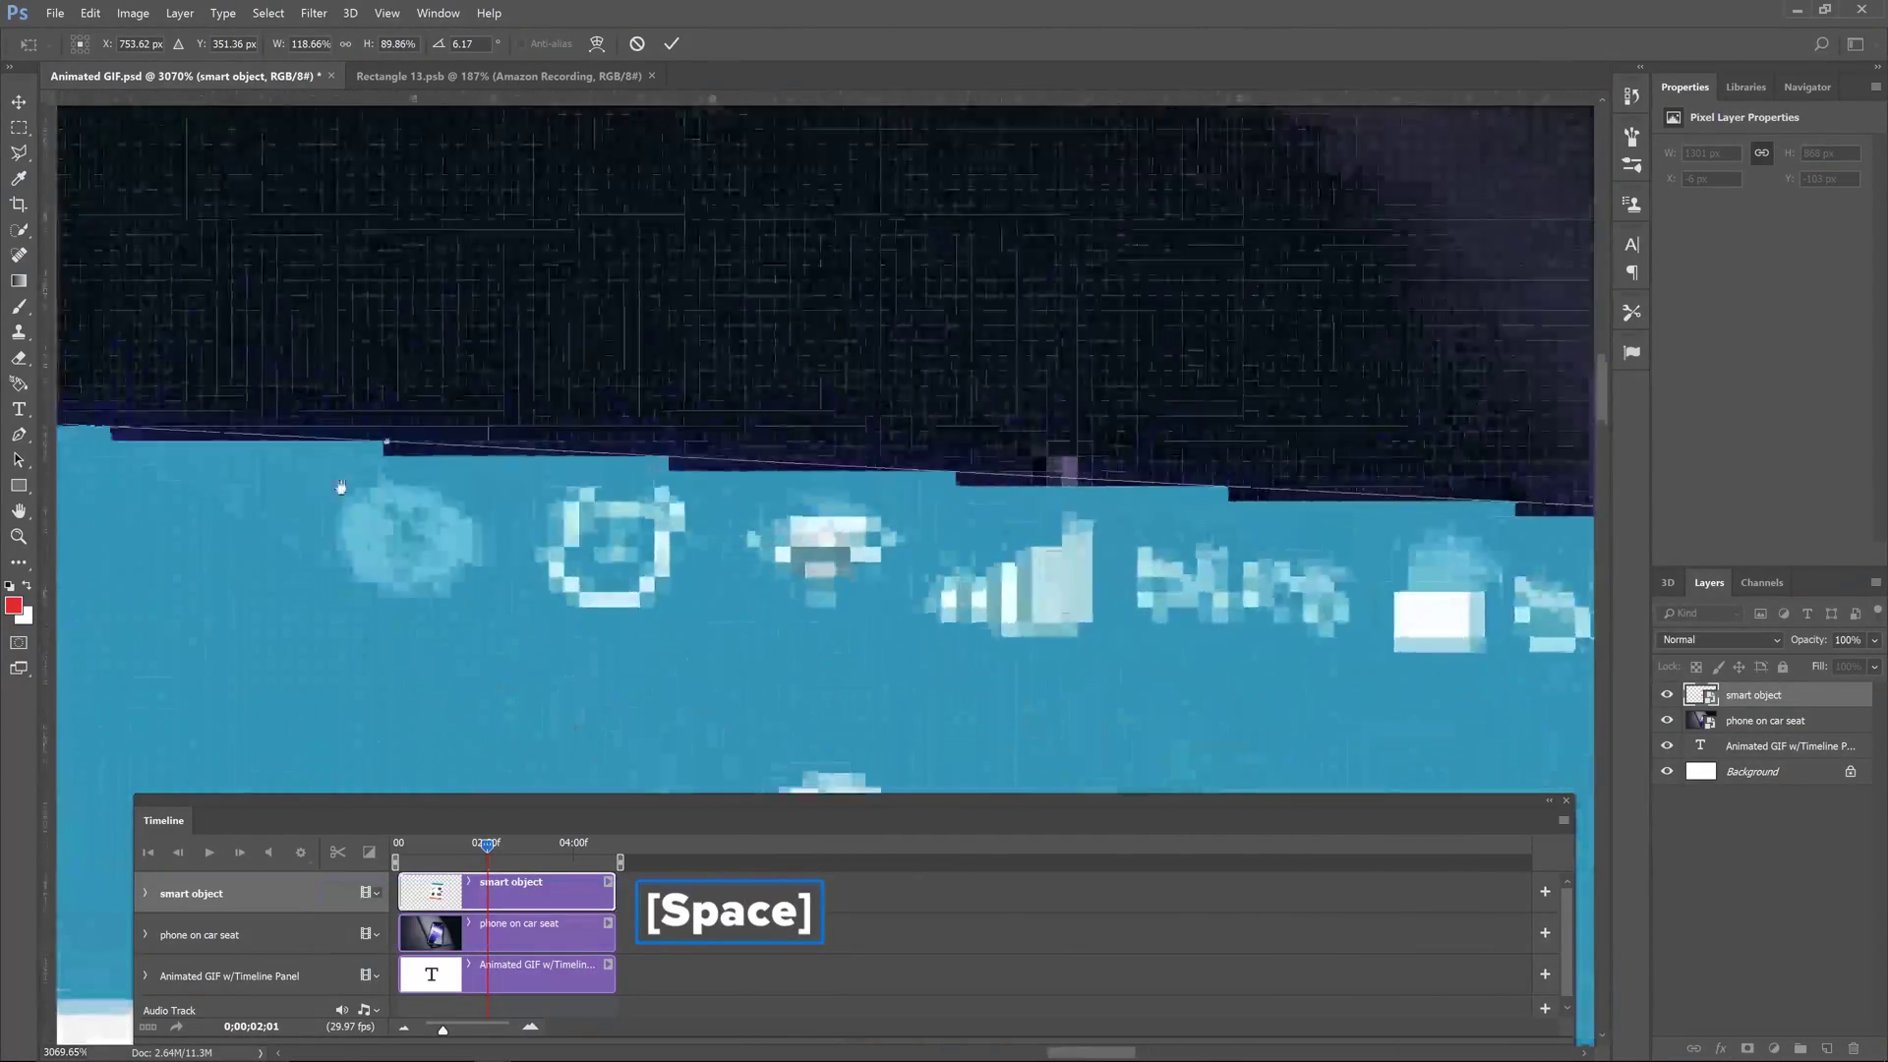
drag(338, 485, 1071, 432)
drag(189, 501, 631, 491)
drag(197, 334, 713, 383)
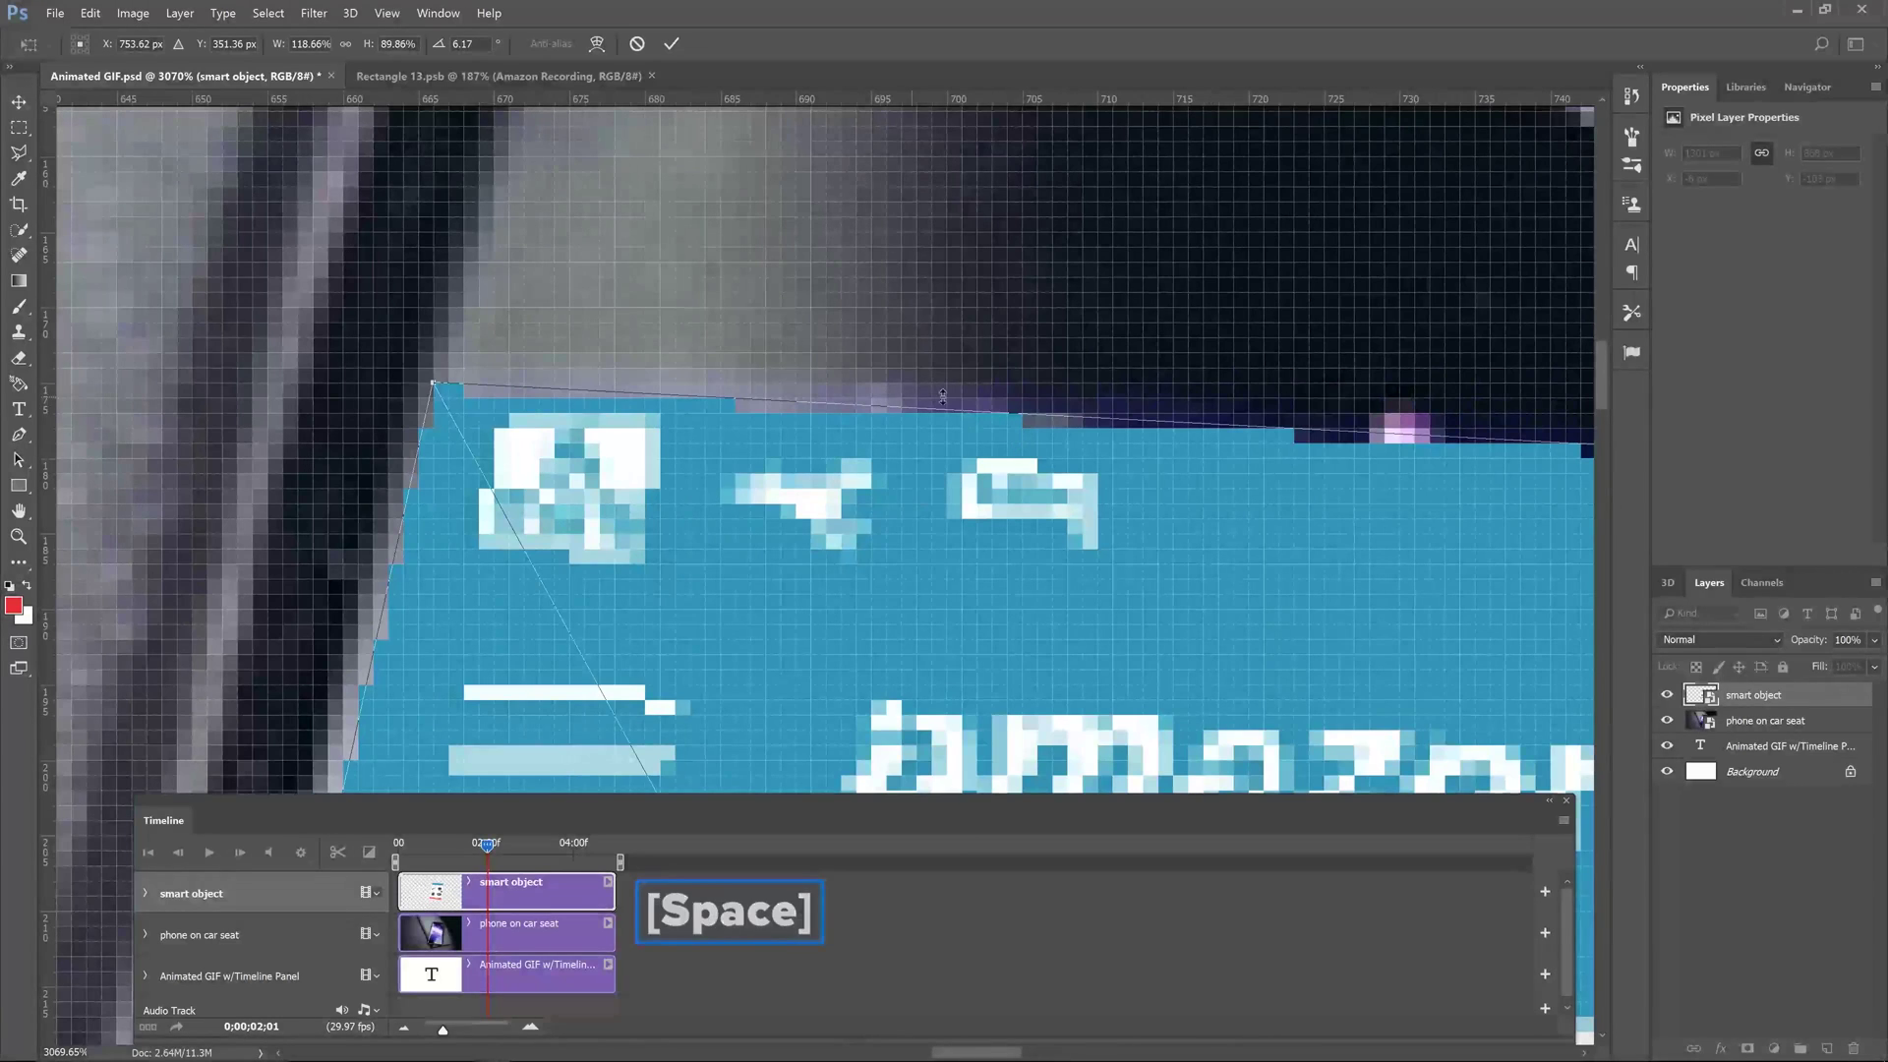
drag(433, 382, 452, 350)
key(Return)
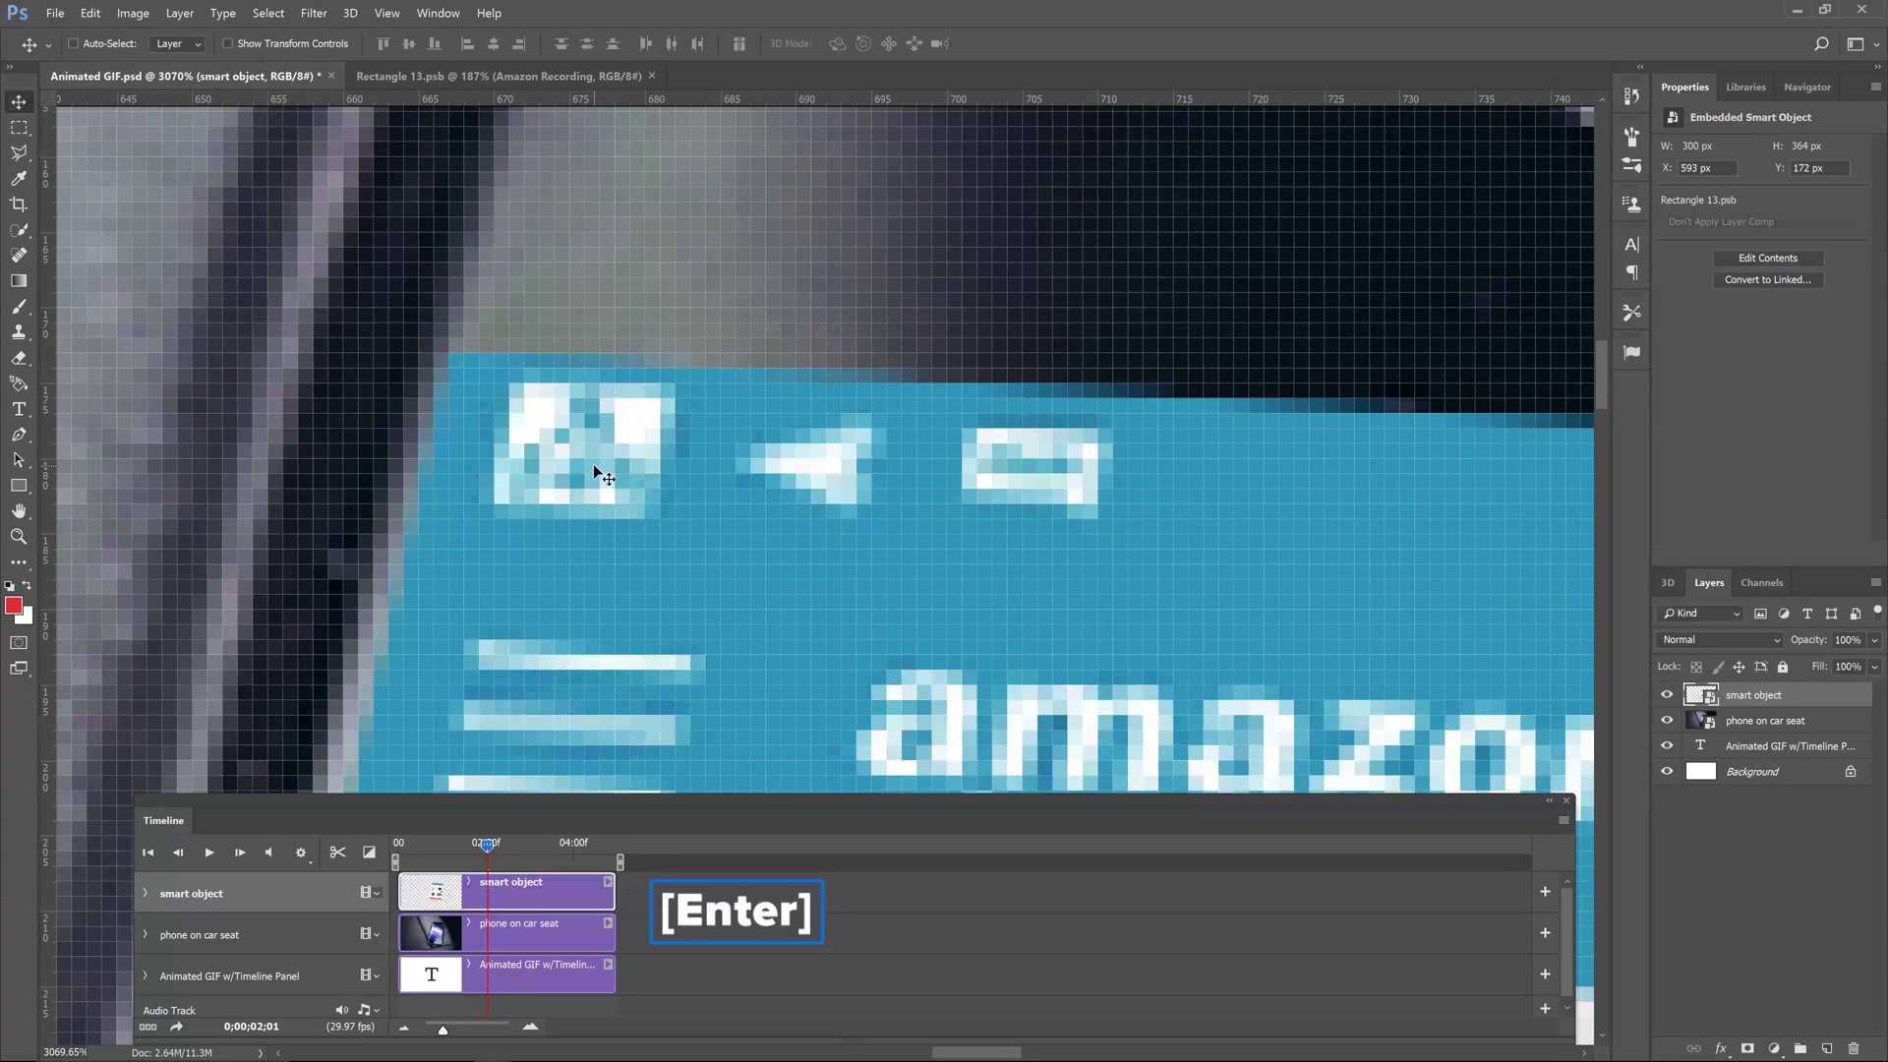
Step: Refine the overlay's bottom-right corner, then zoom out to view the whole mockup
key(z)
drag(804, 534, 540, 540)
key(ctrl)
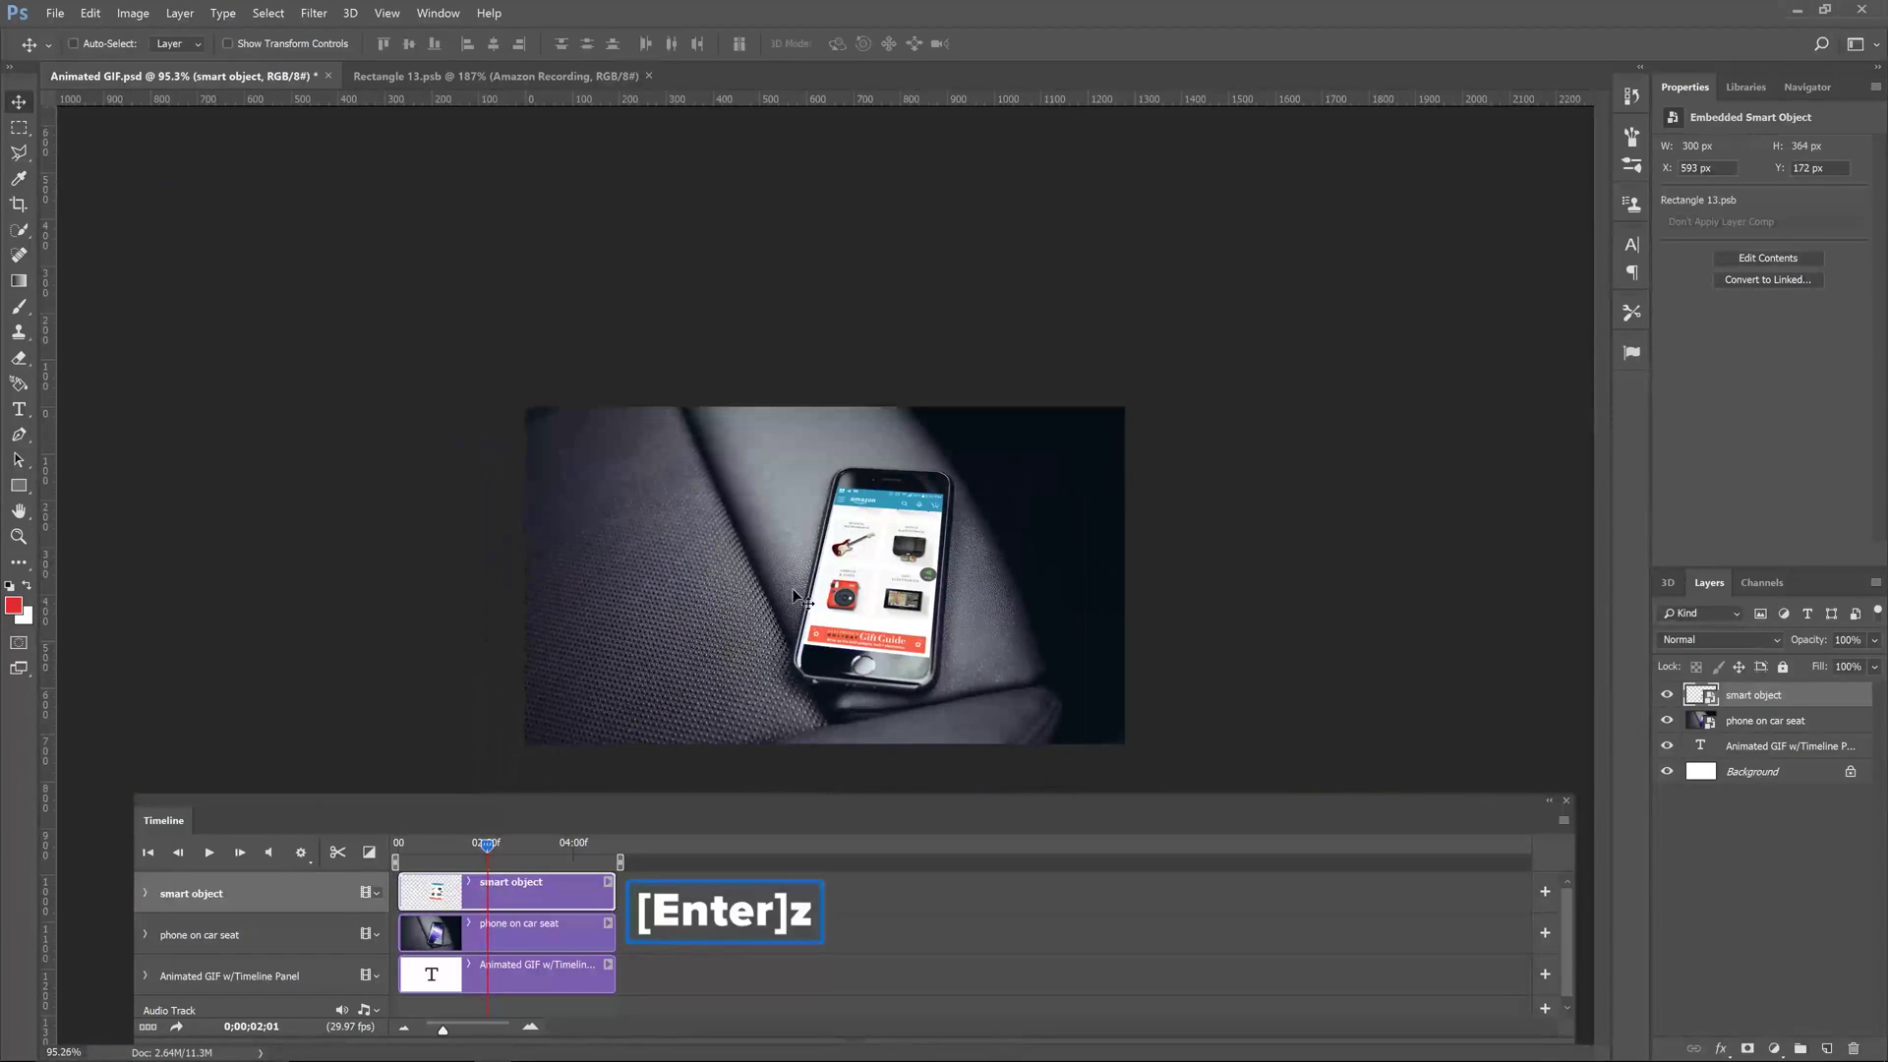
key(z)
drag(937, 639, 1205, 715)
key(space)
key(z)
key(ctrl+t)
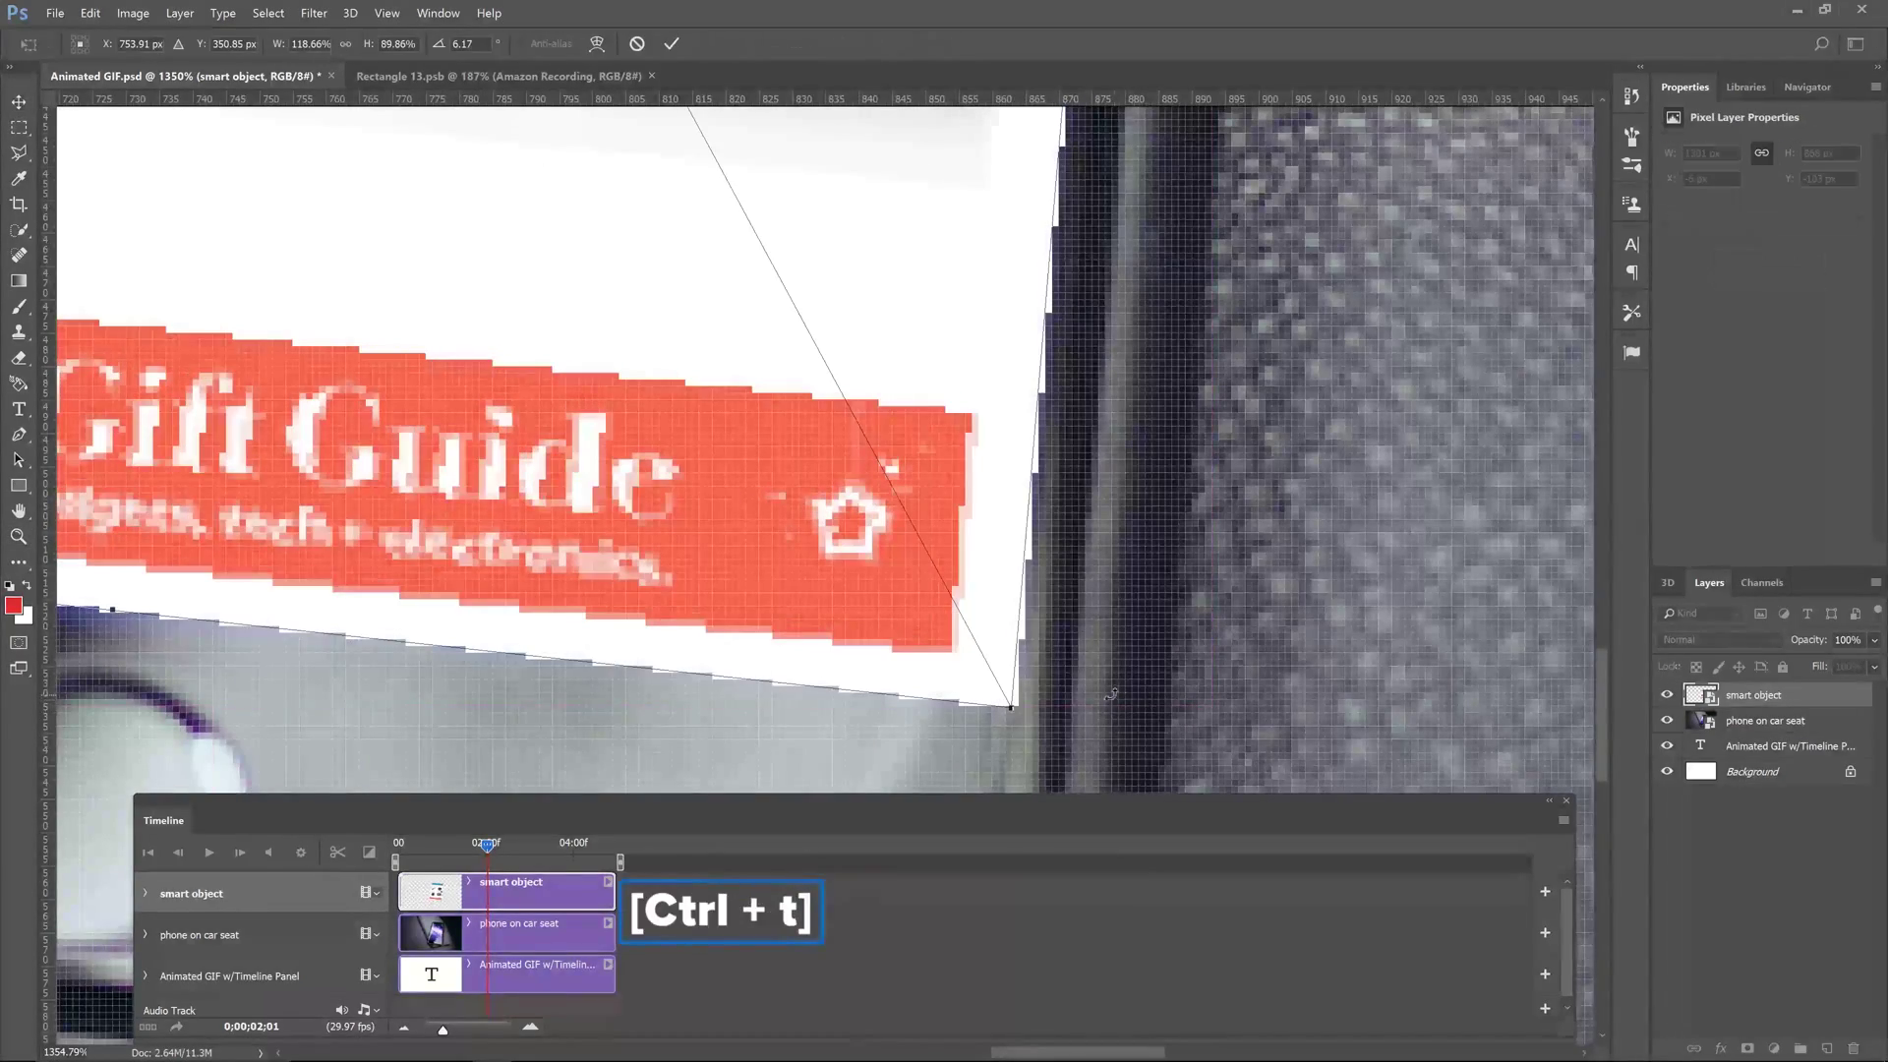
key(ctrl)
mouse_move(1017, 710)
mouse_down()
mouse_move(984, 687)
mouse_move(1012, 708)
mouse_up()
key(Return)
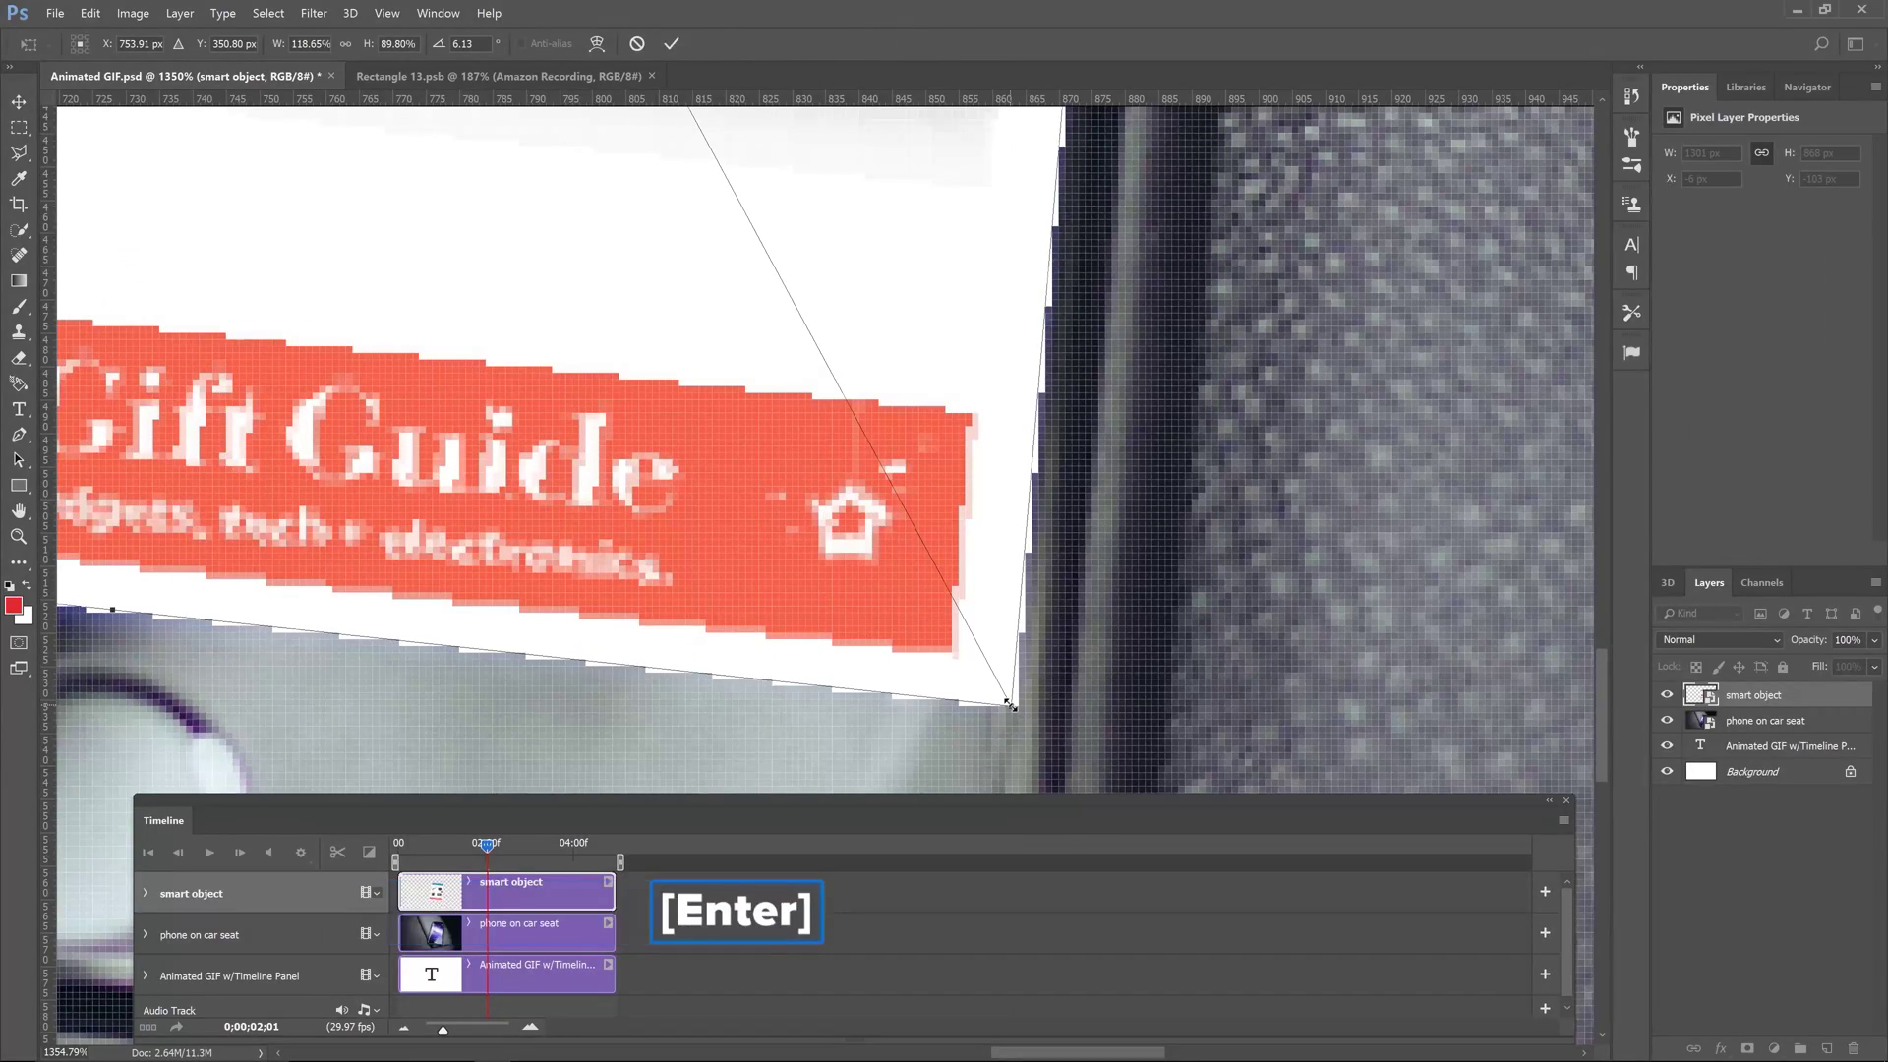
key(z)
drag(822, 434, 491, 482)
key(v)
key(z)
drag(969, 614, 973, 610)
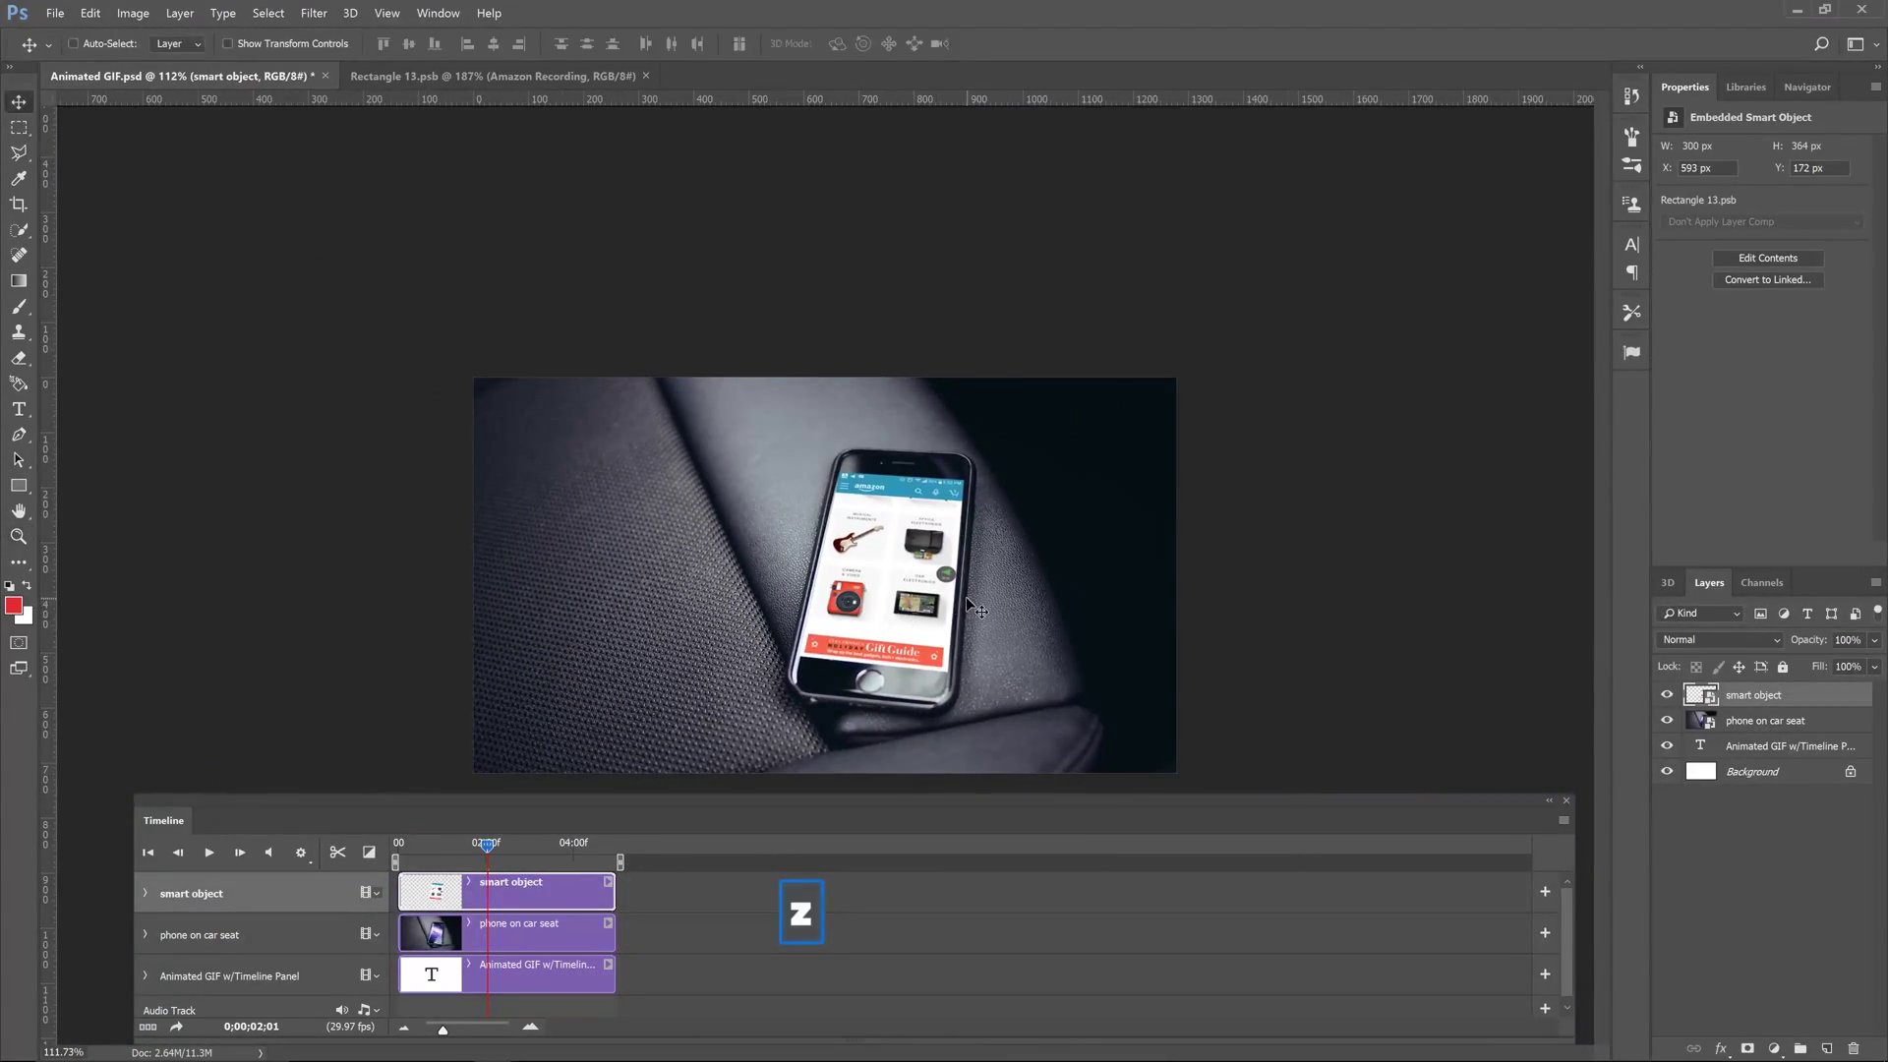
click(456, 19)
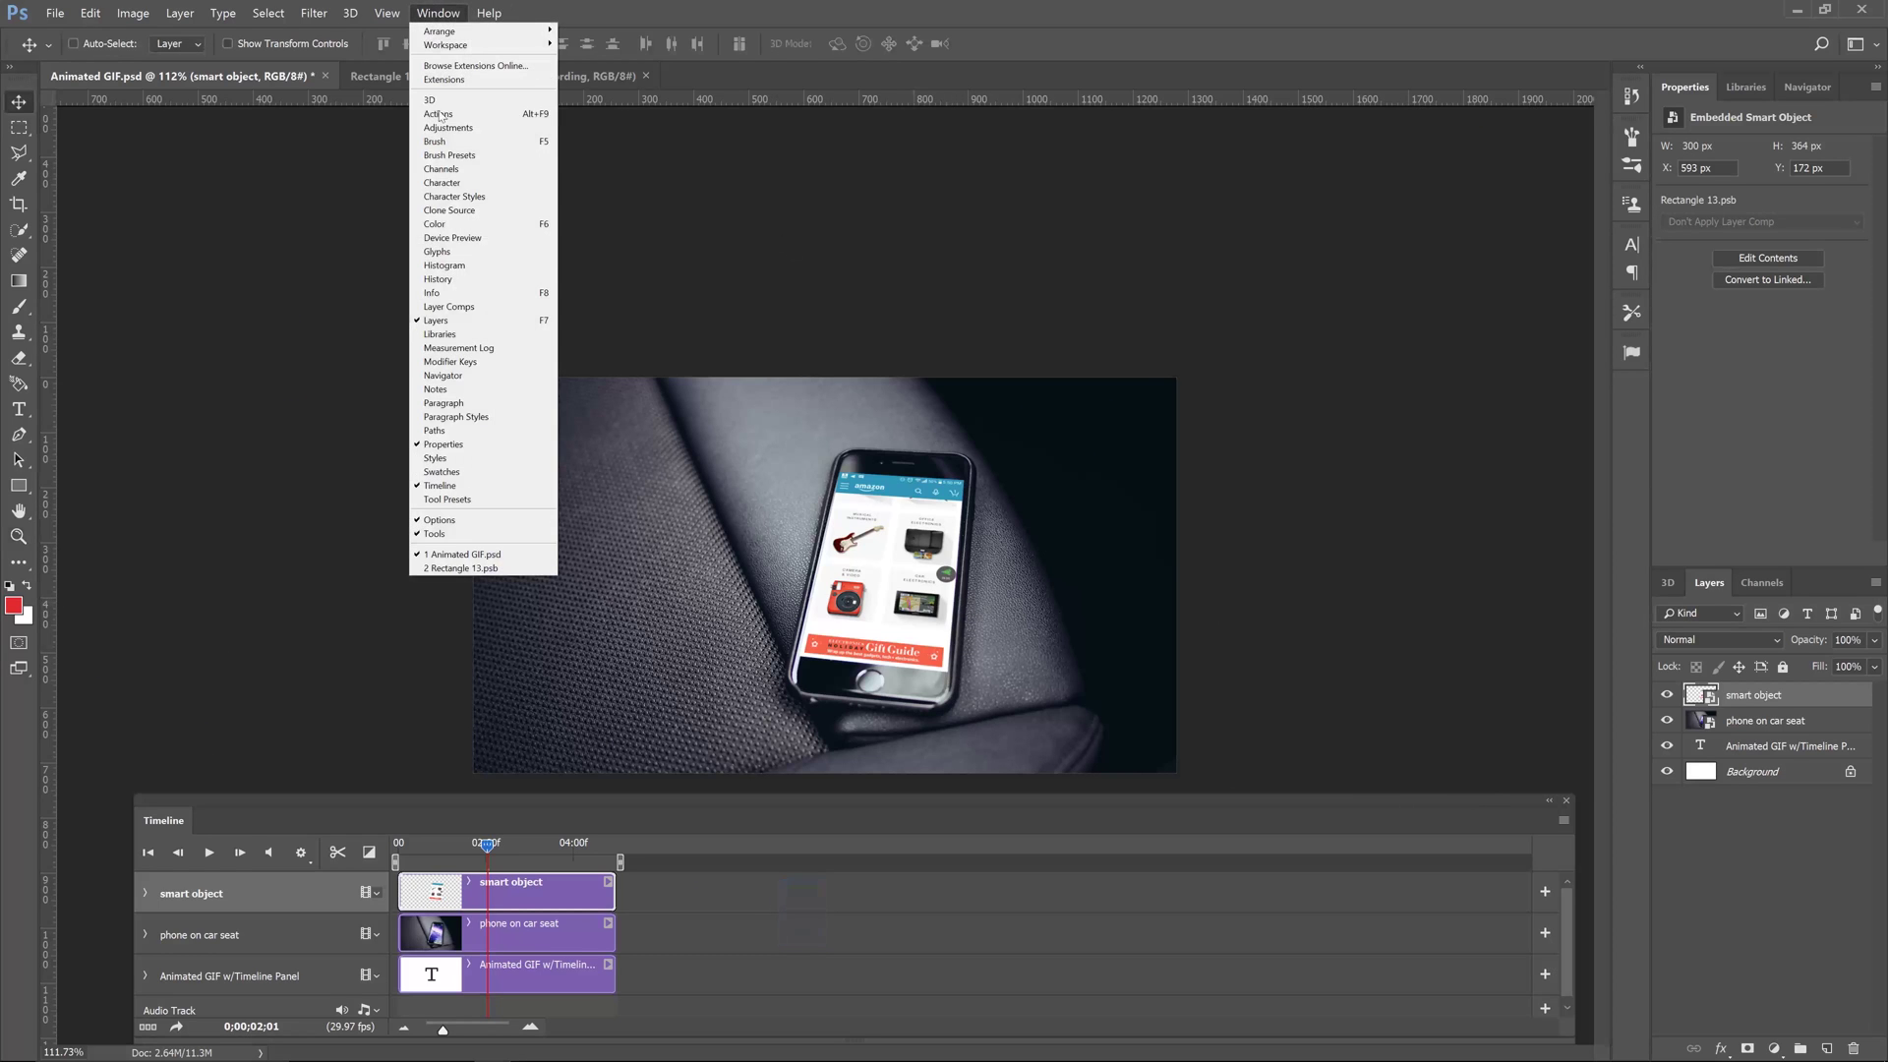
click(466, 486)
key(f)
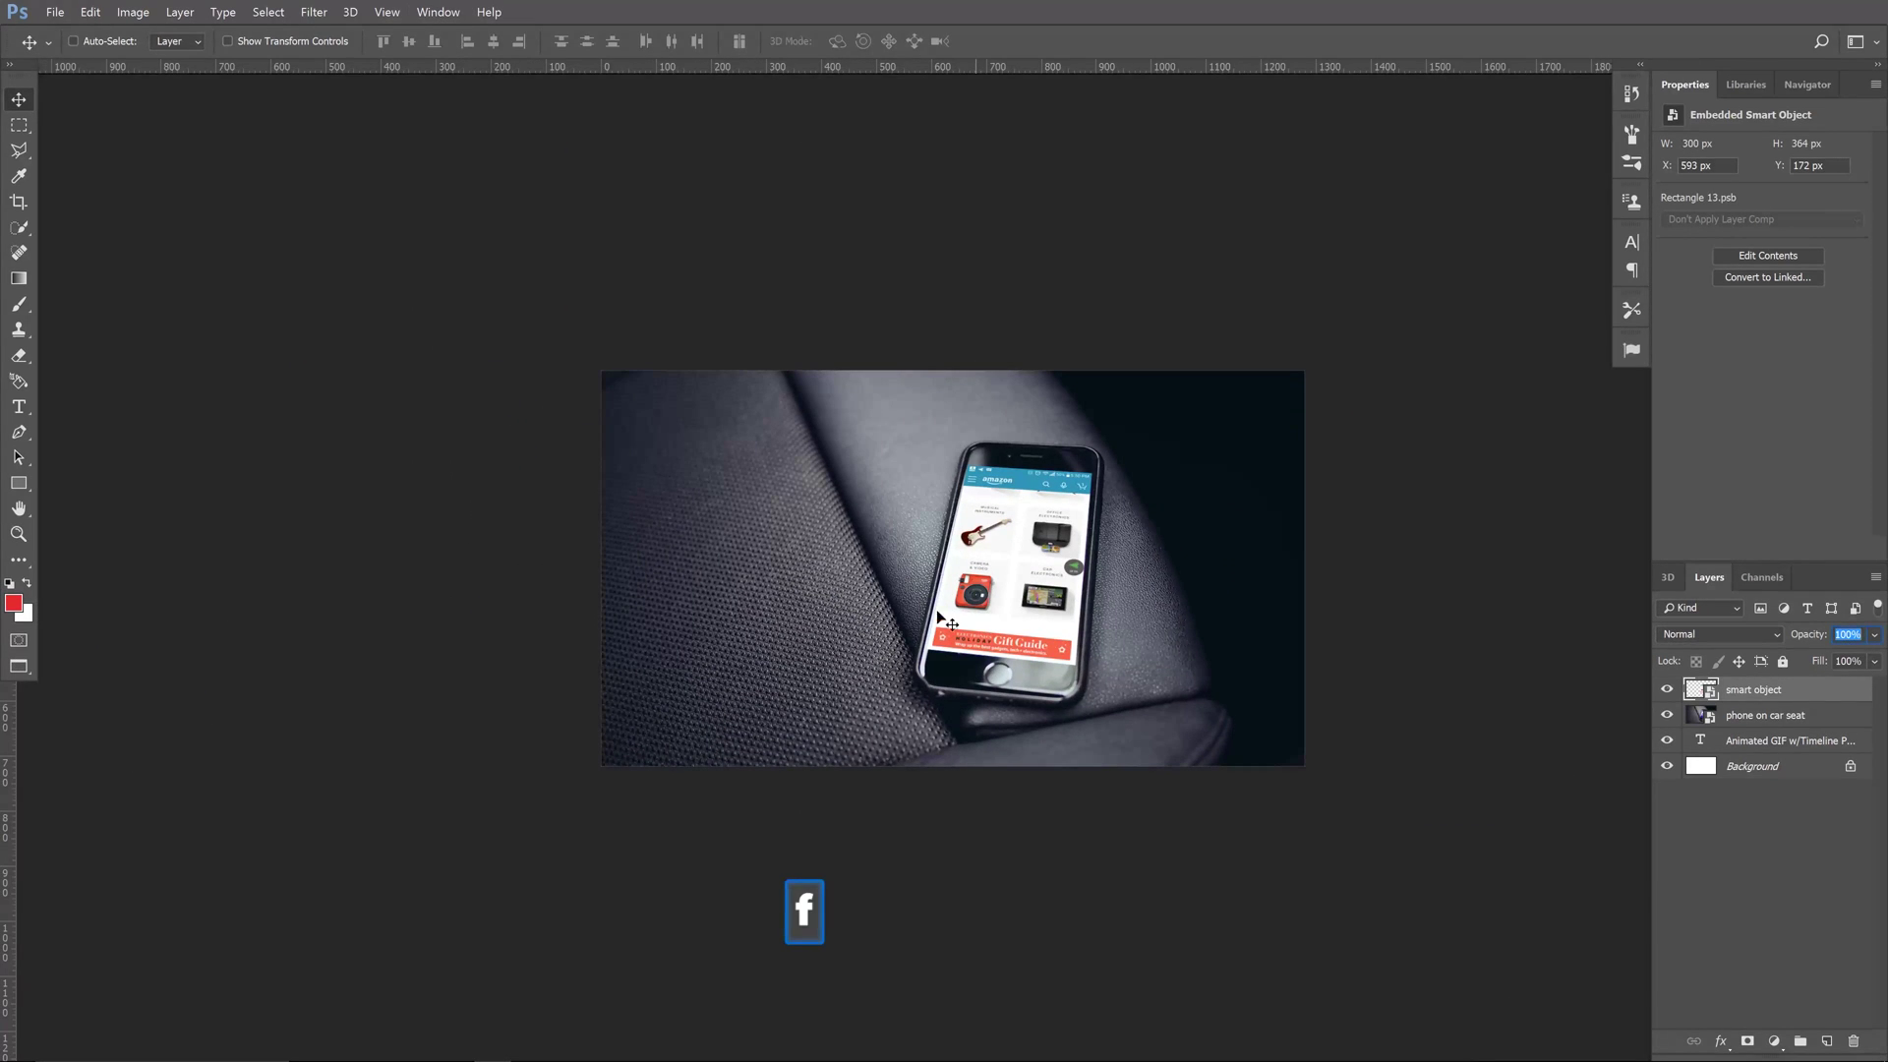
key(f)
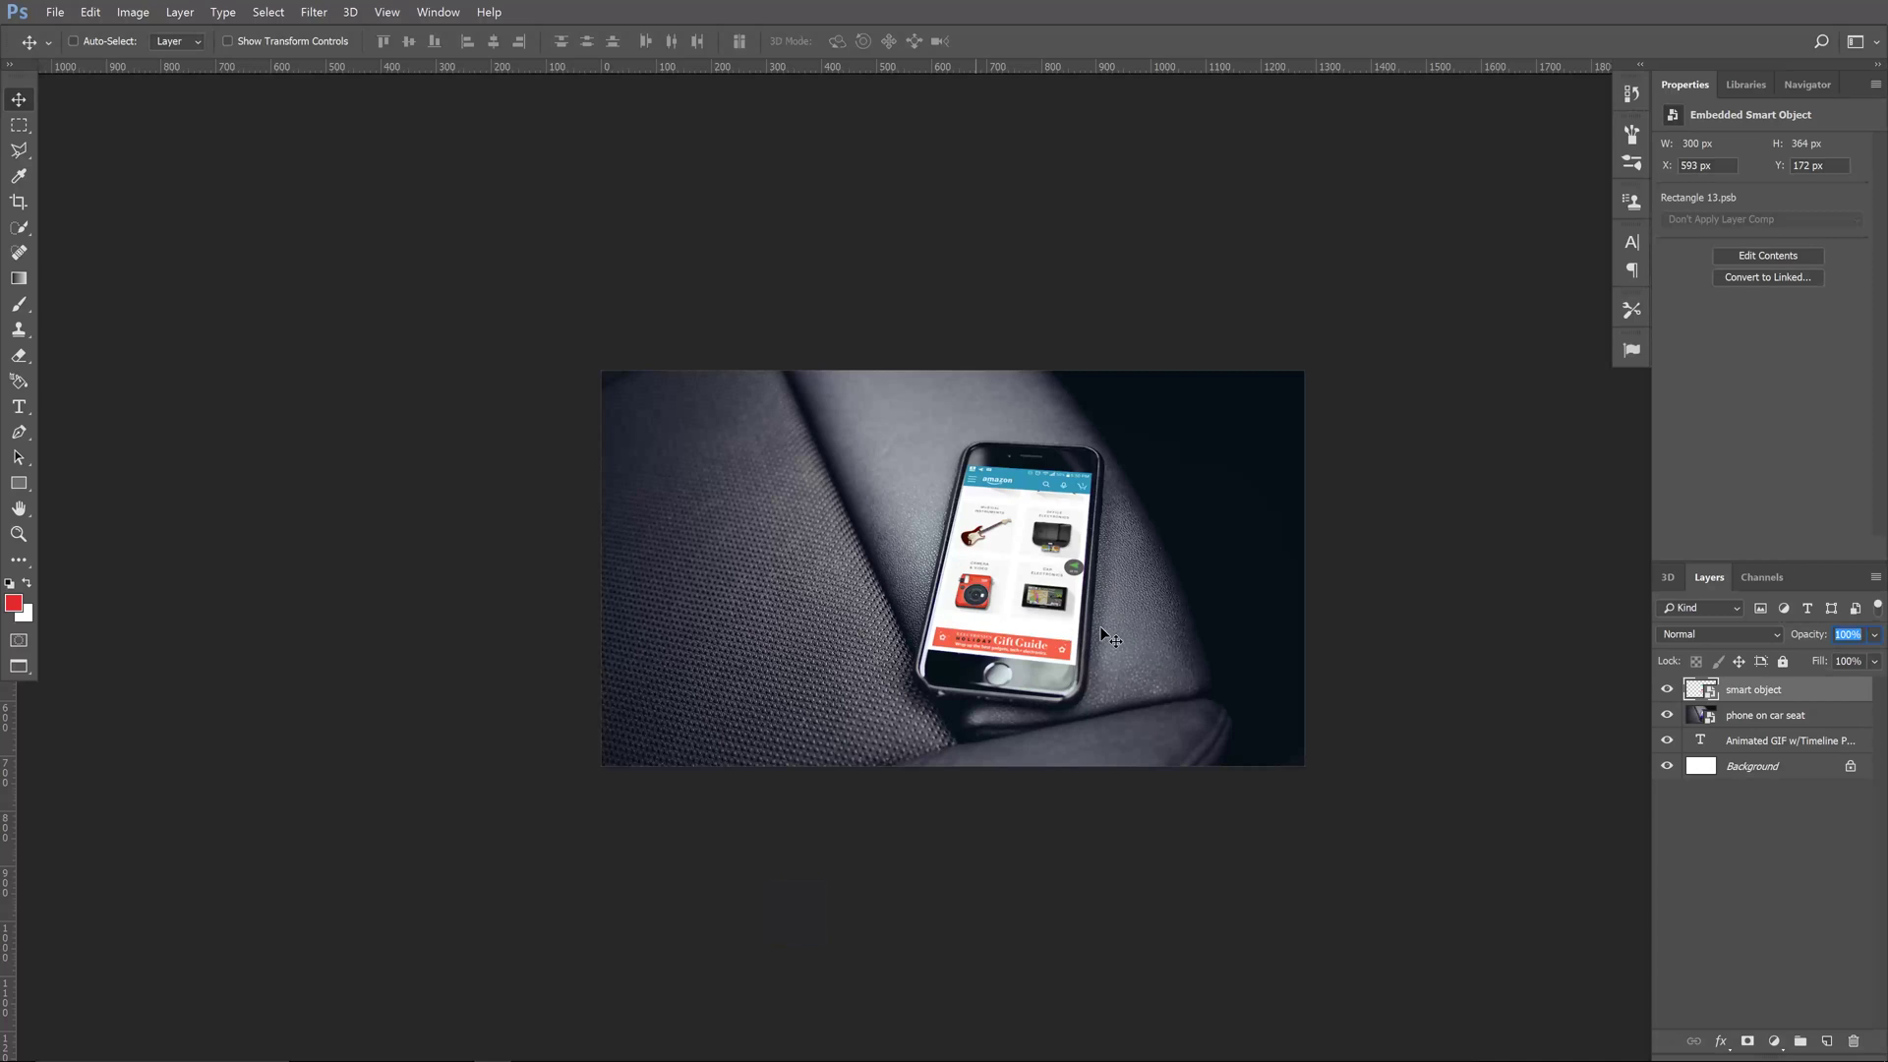
key(space)
drag(1102, 631, 883, 574)
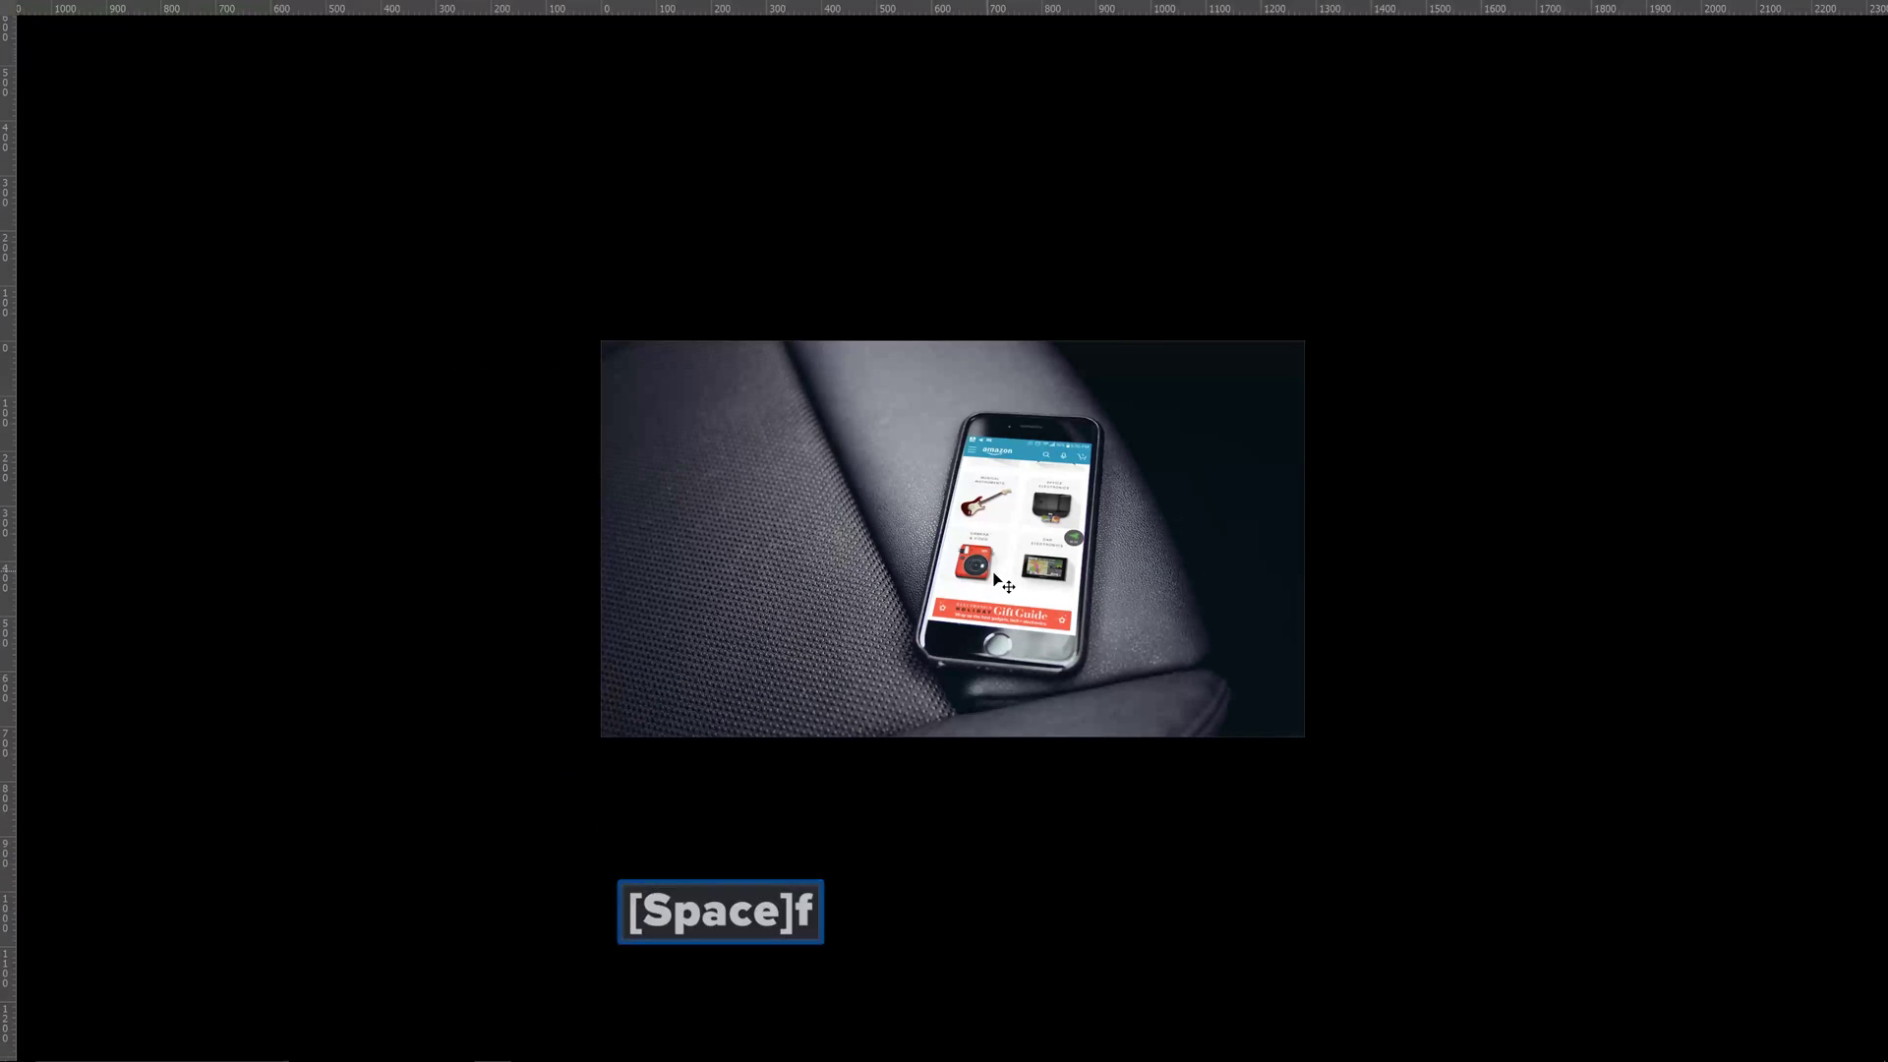
key(space)
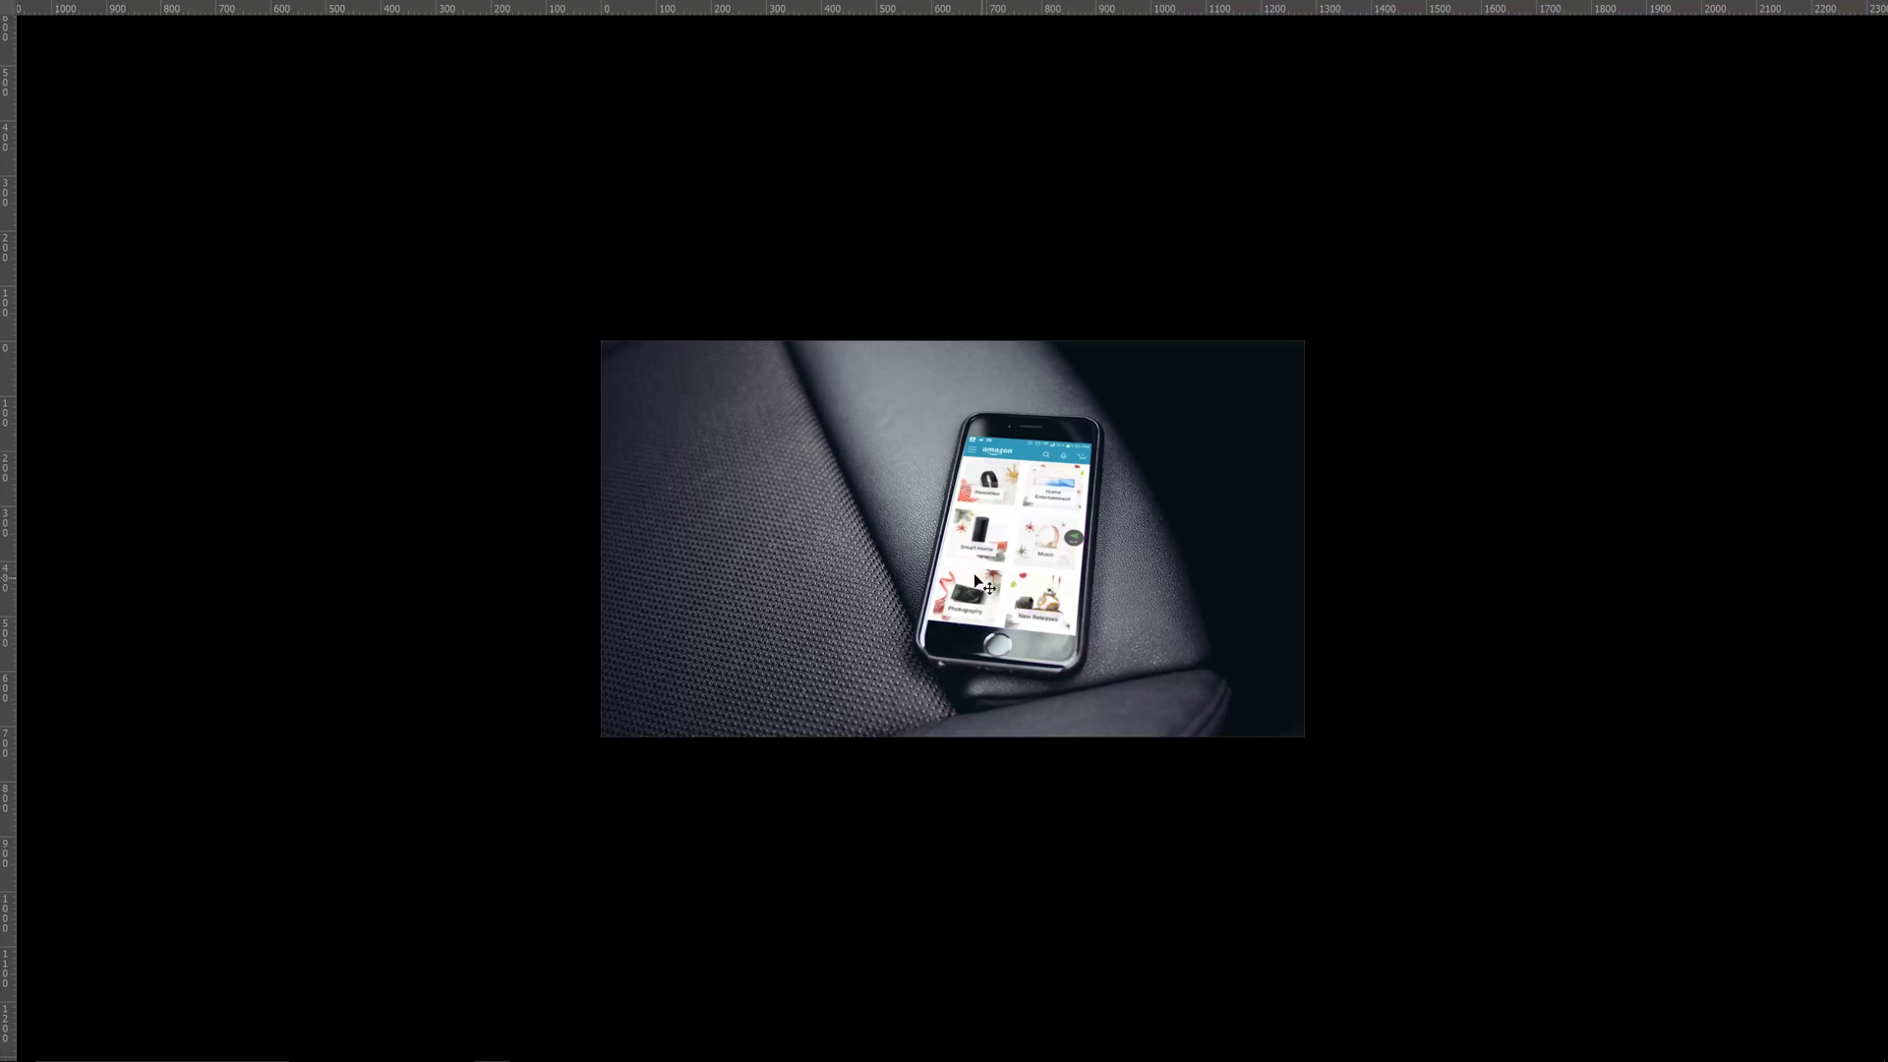
key(space)
key(f)
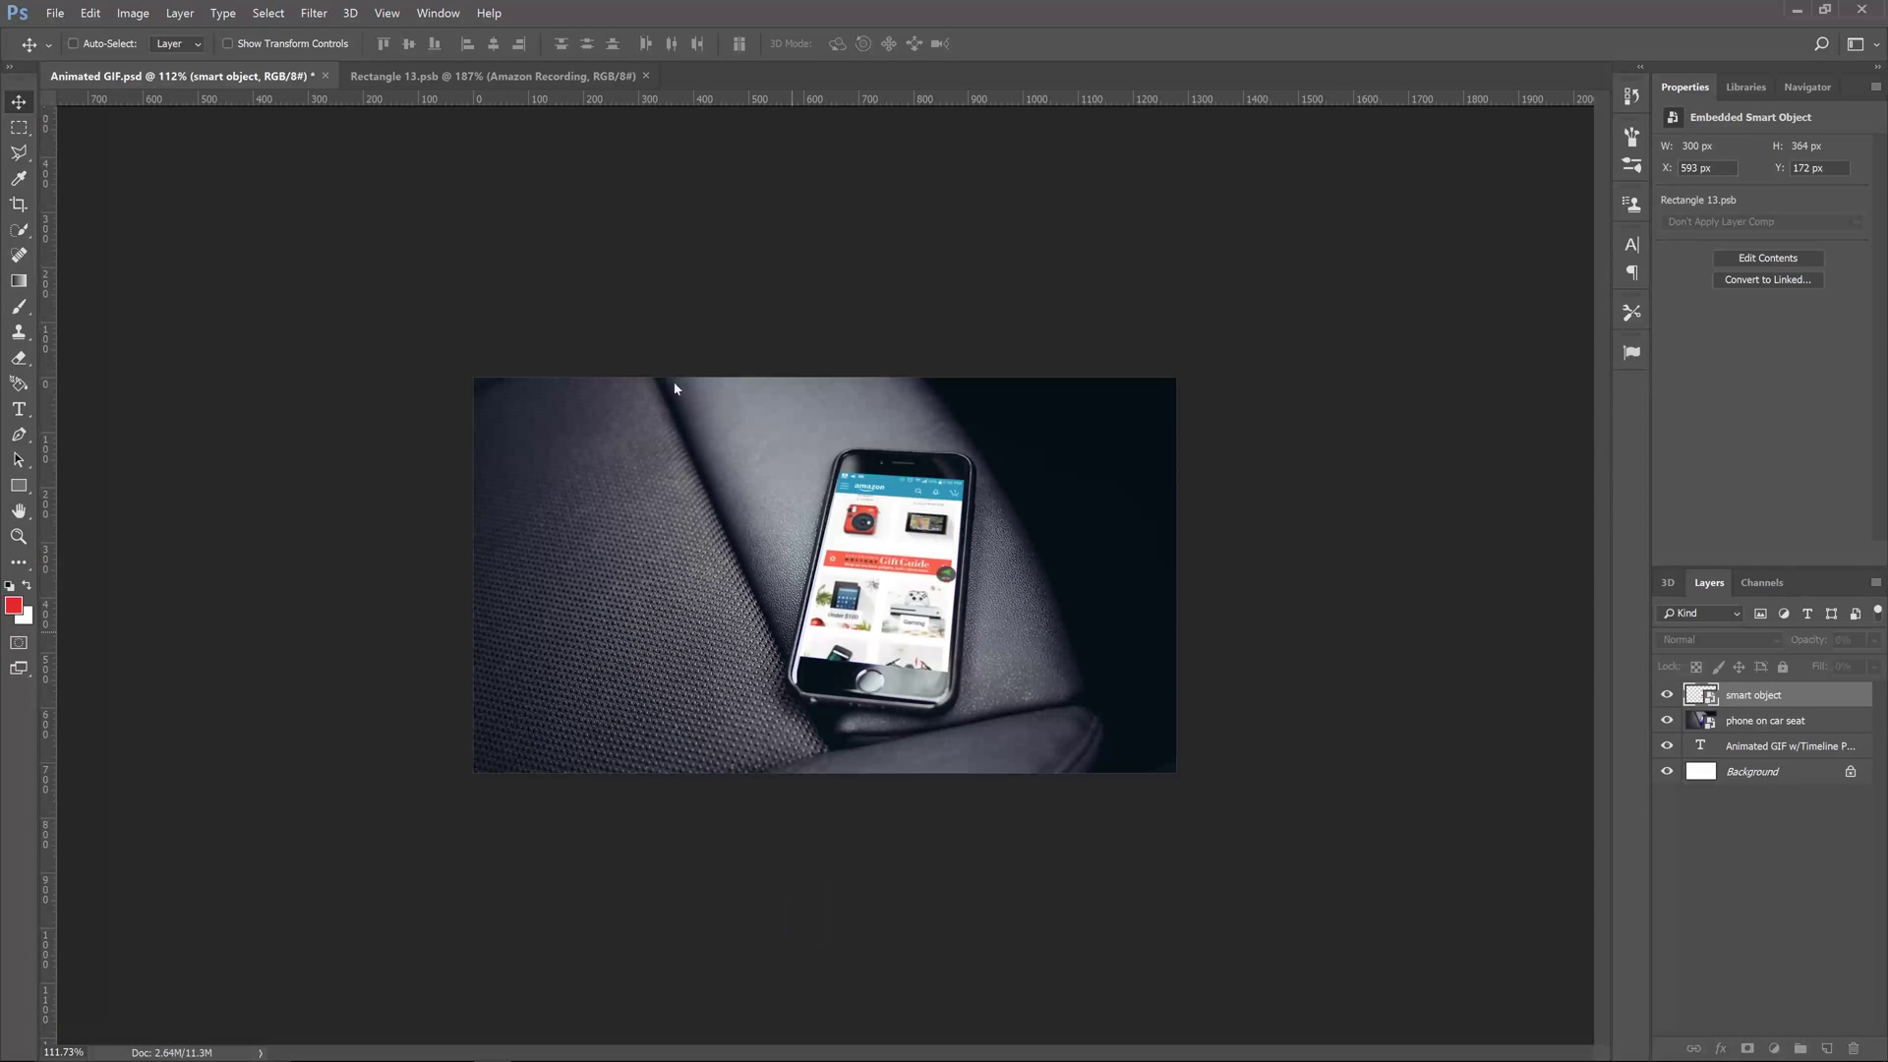
click(438, 13)
click(439, 485)
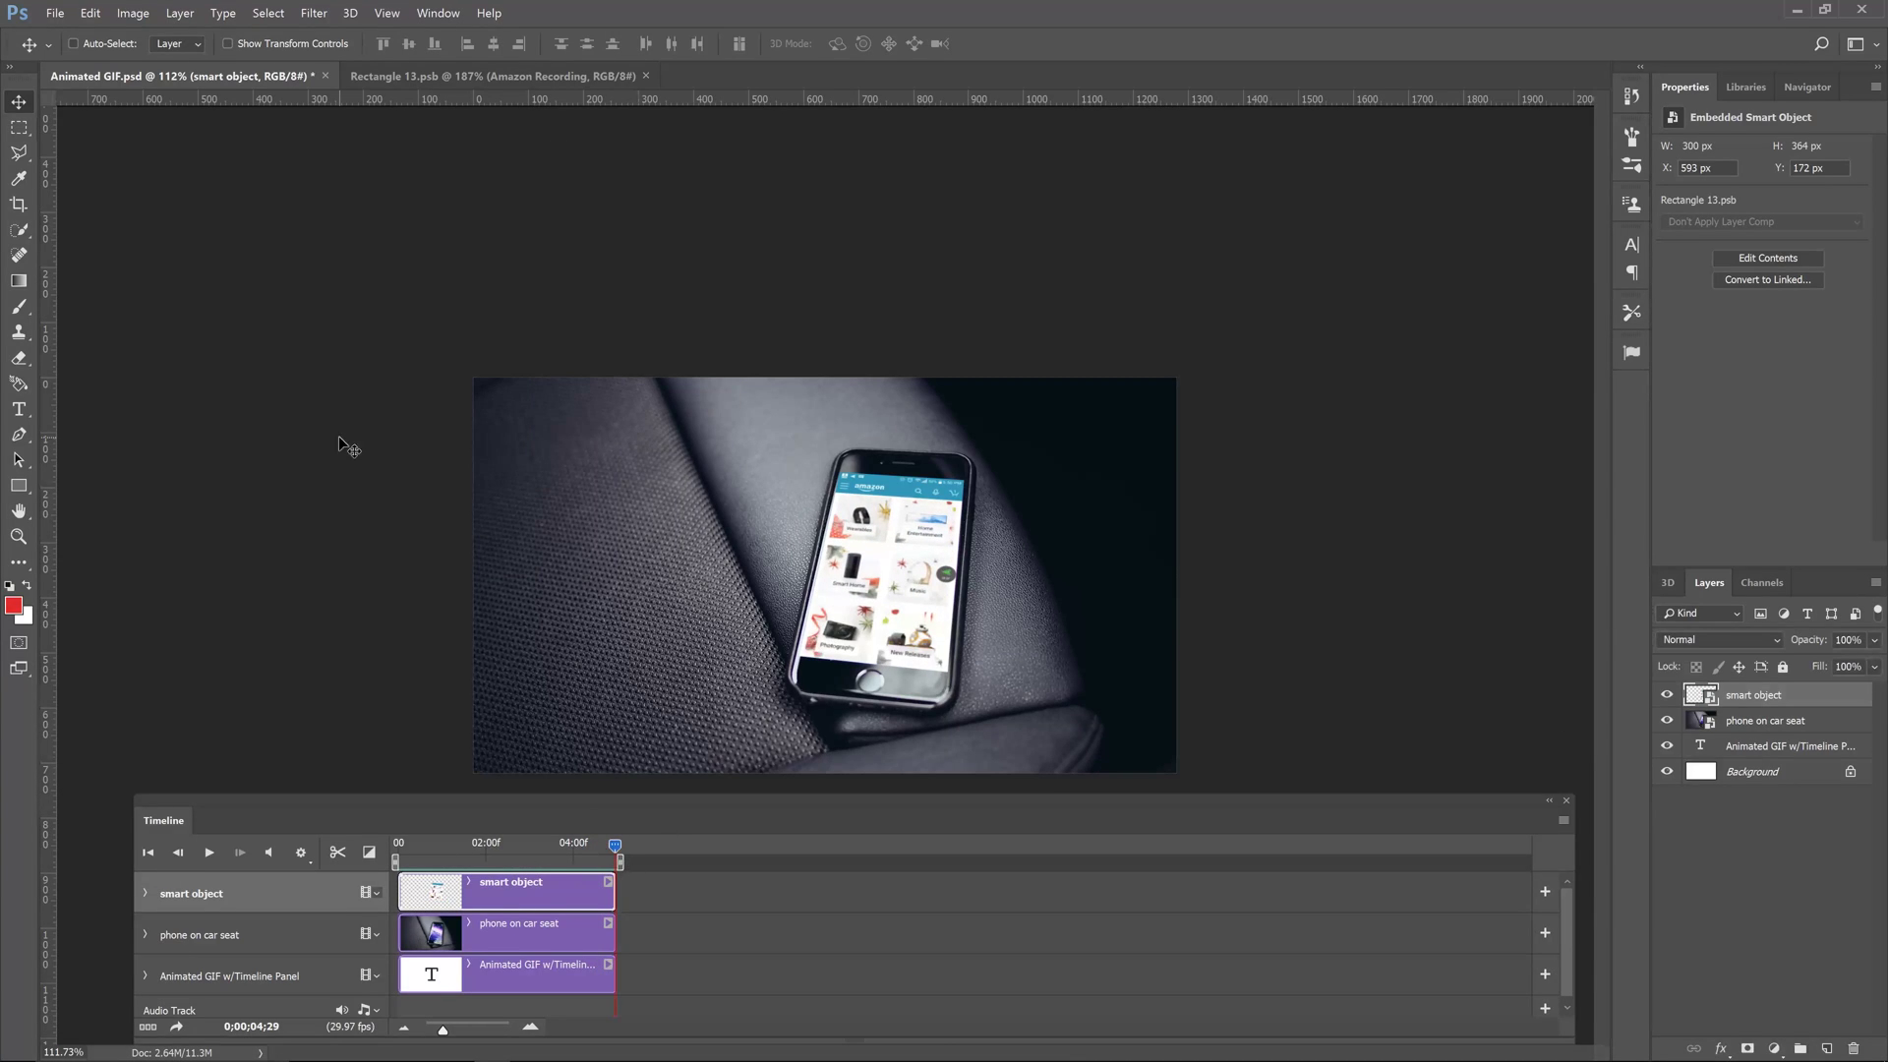
Step: Render the animation to Animated GIF.mp4 on the Desktop as 1280×720 H.264 High Quality
click(49, 13)
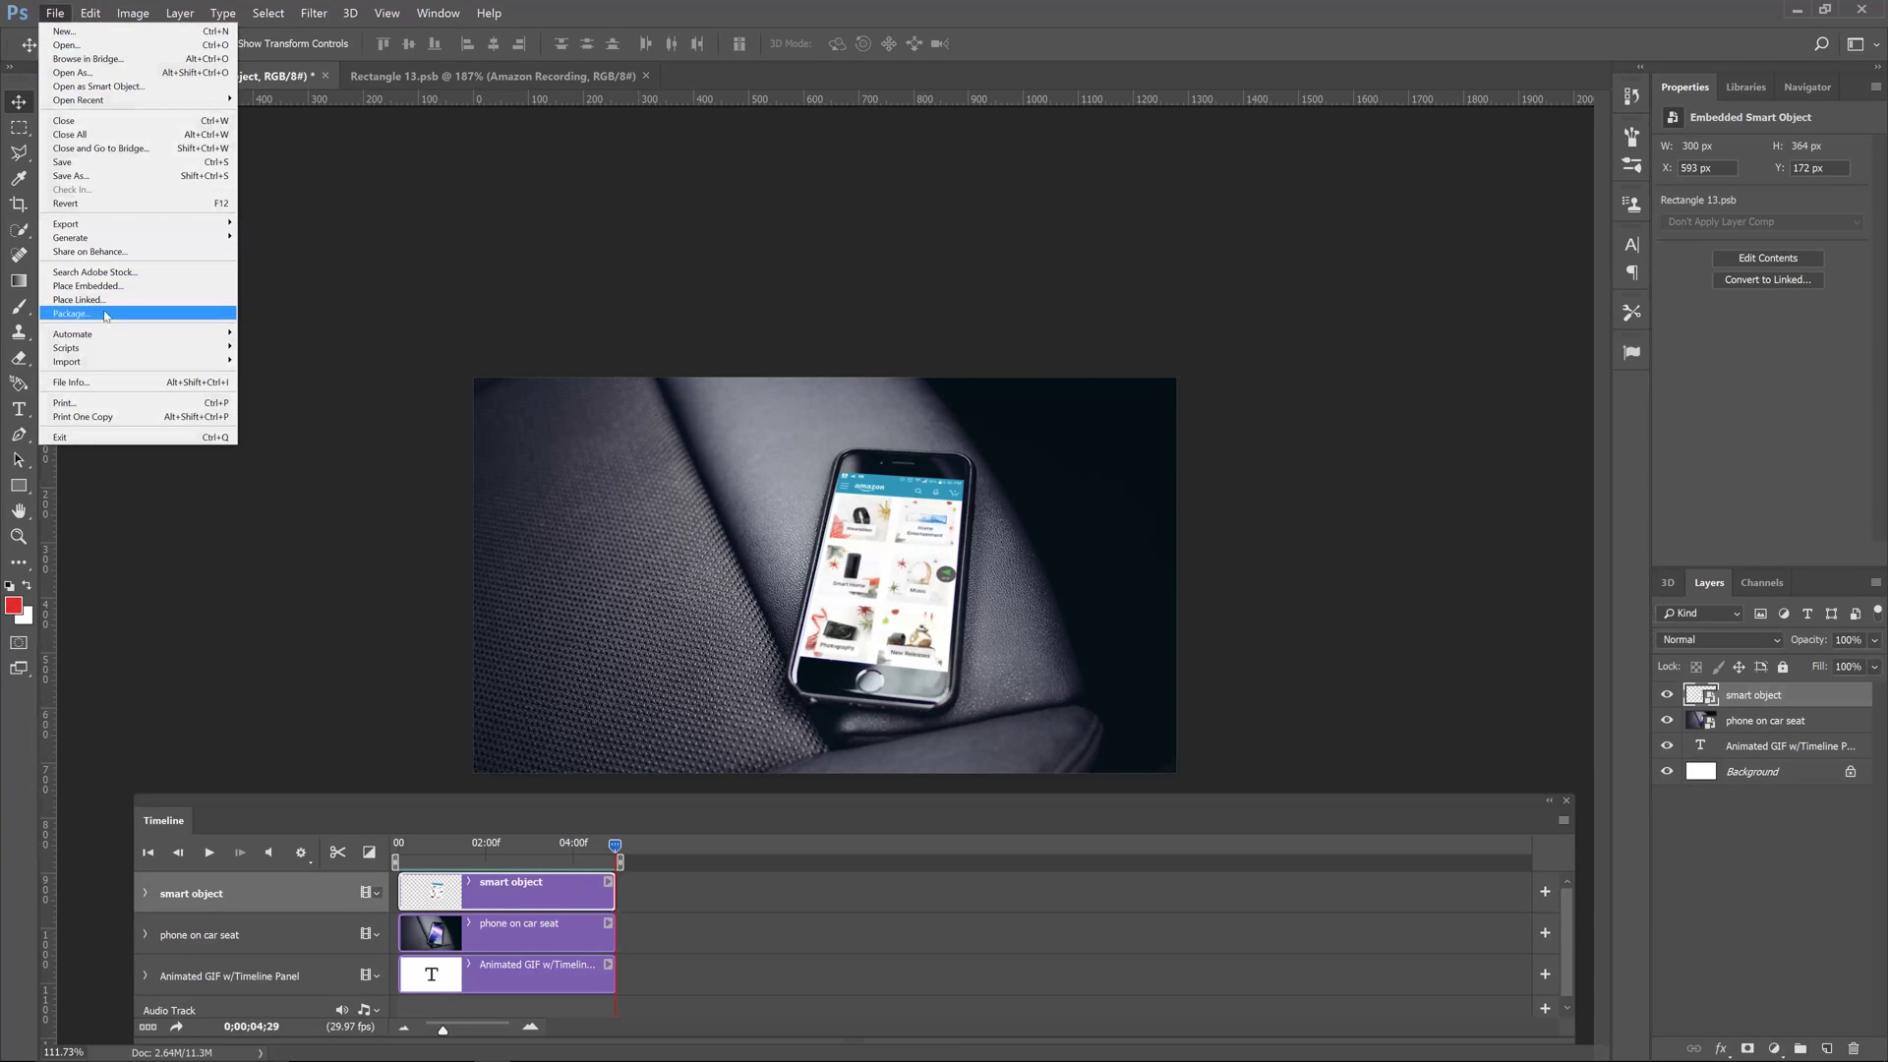
mouse_move(98, 224)
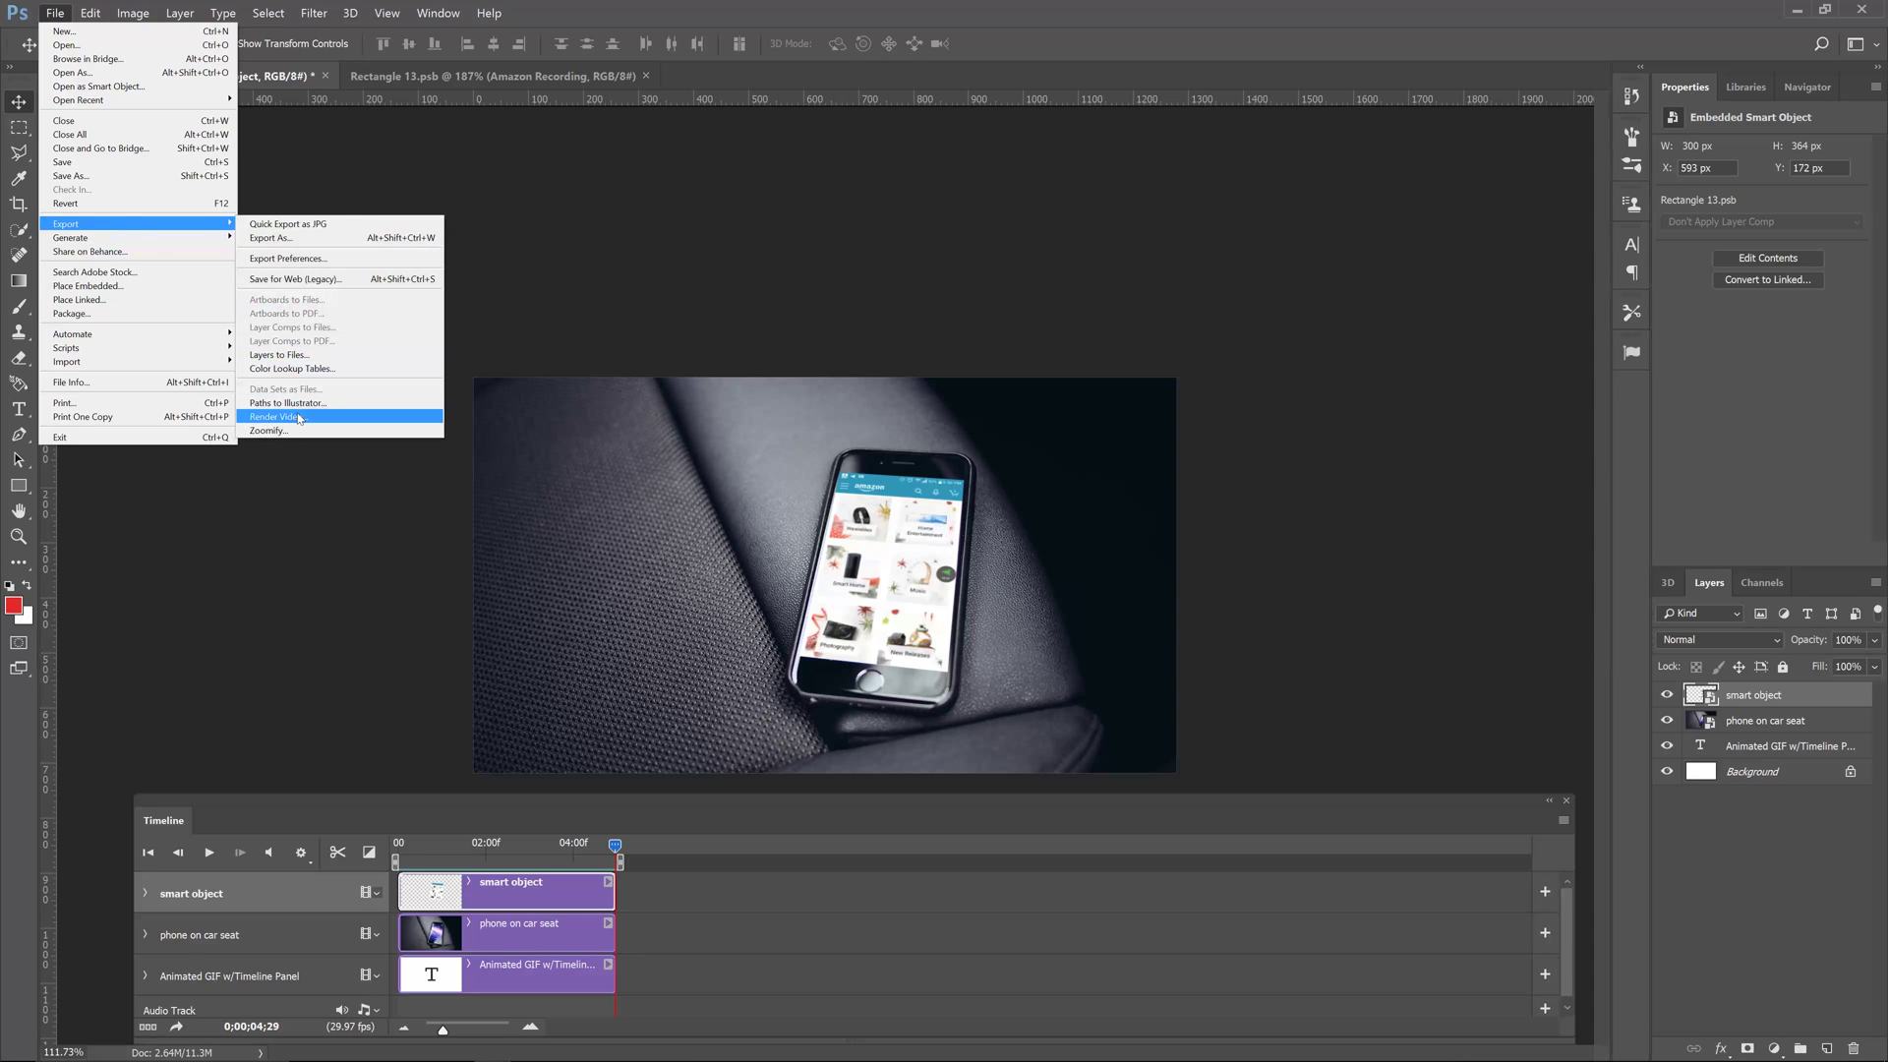
click(300, 418)
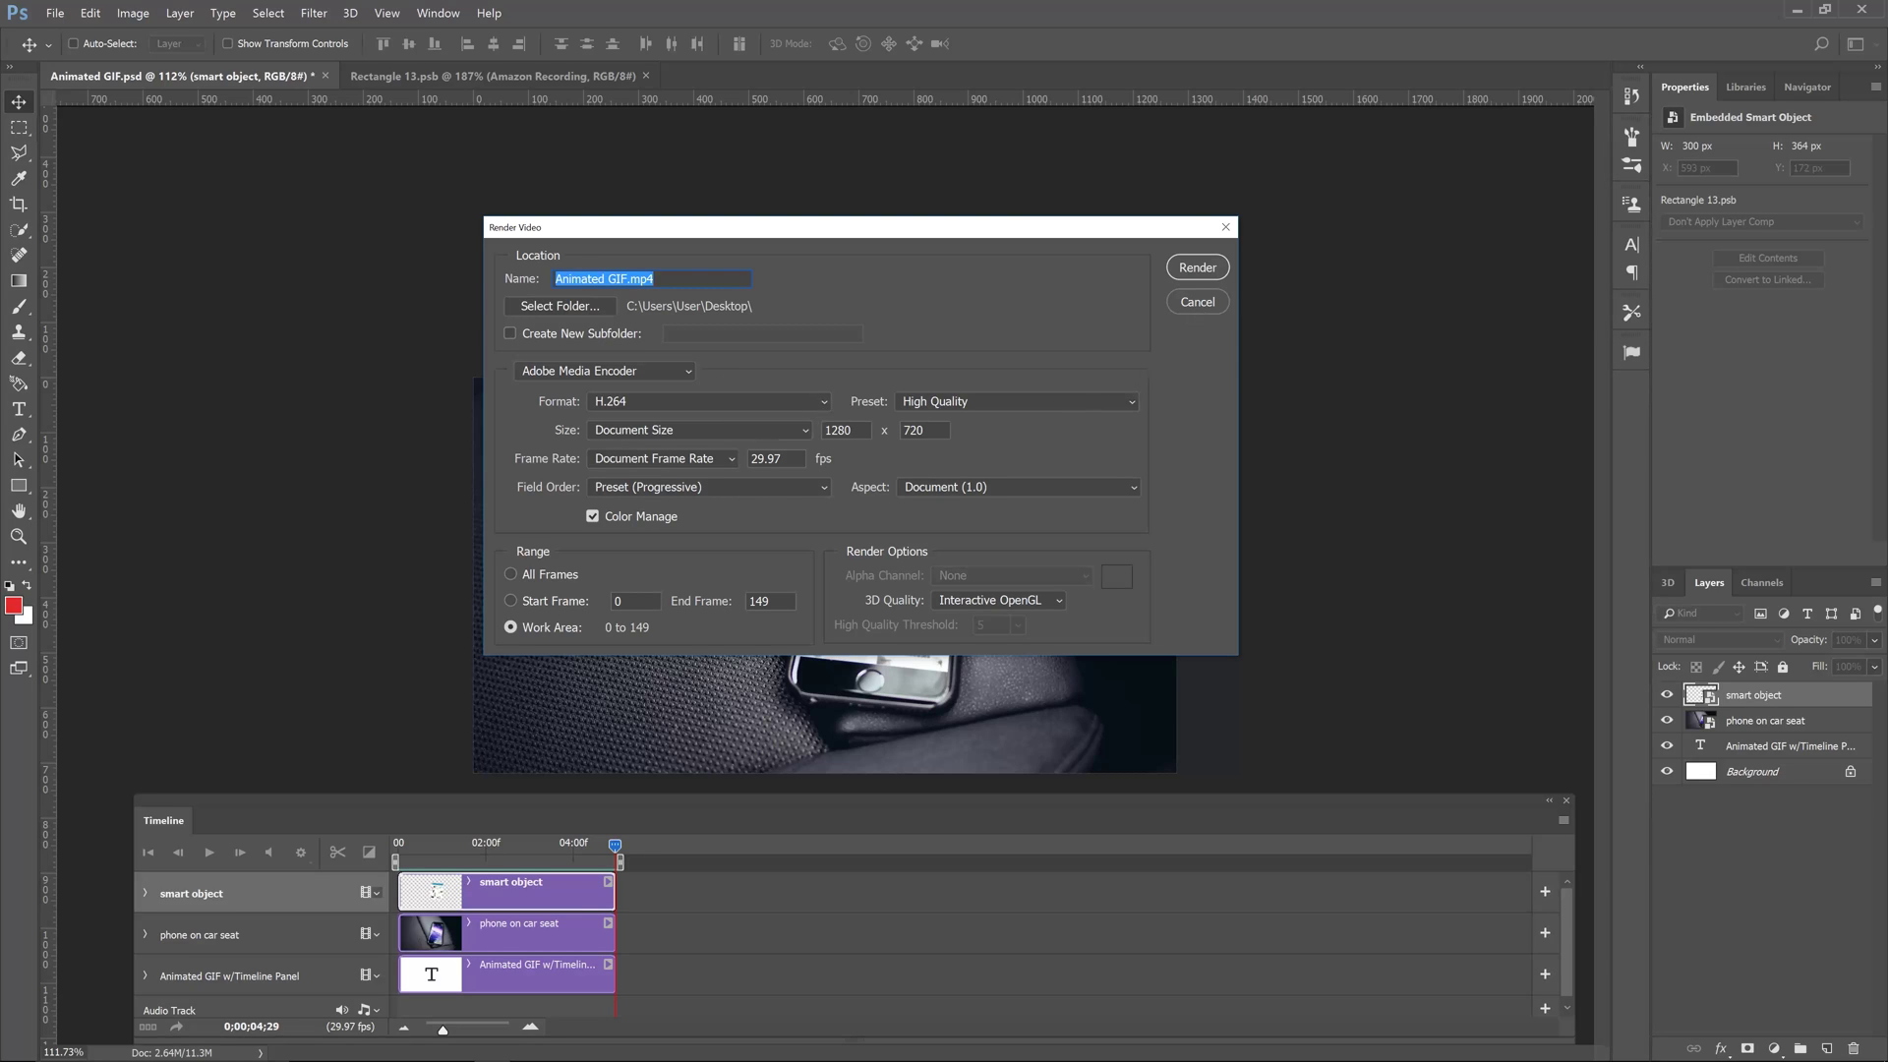
click(1196, 269)
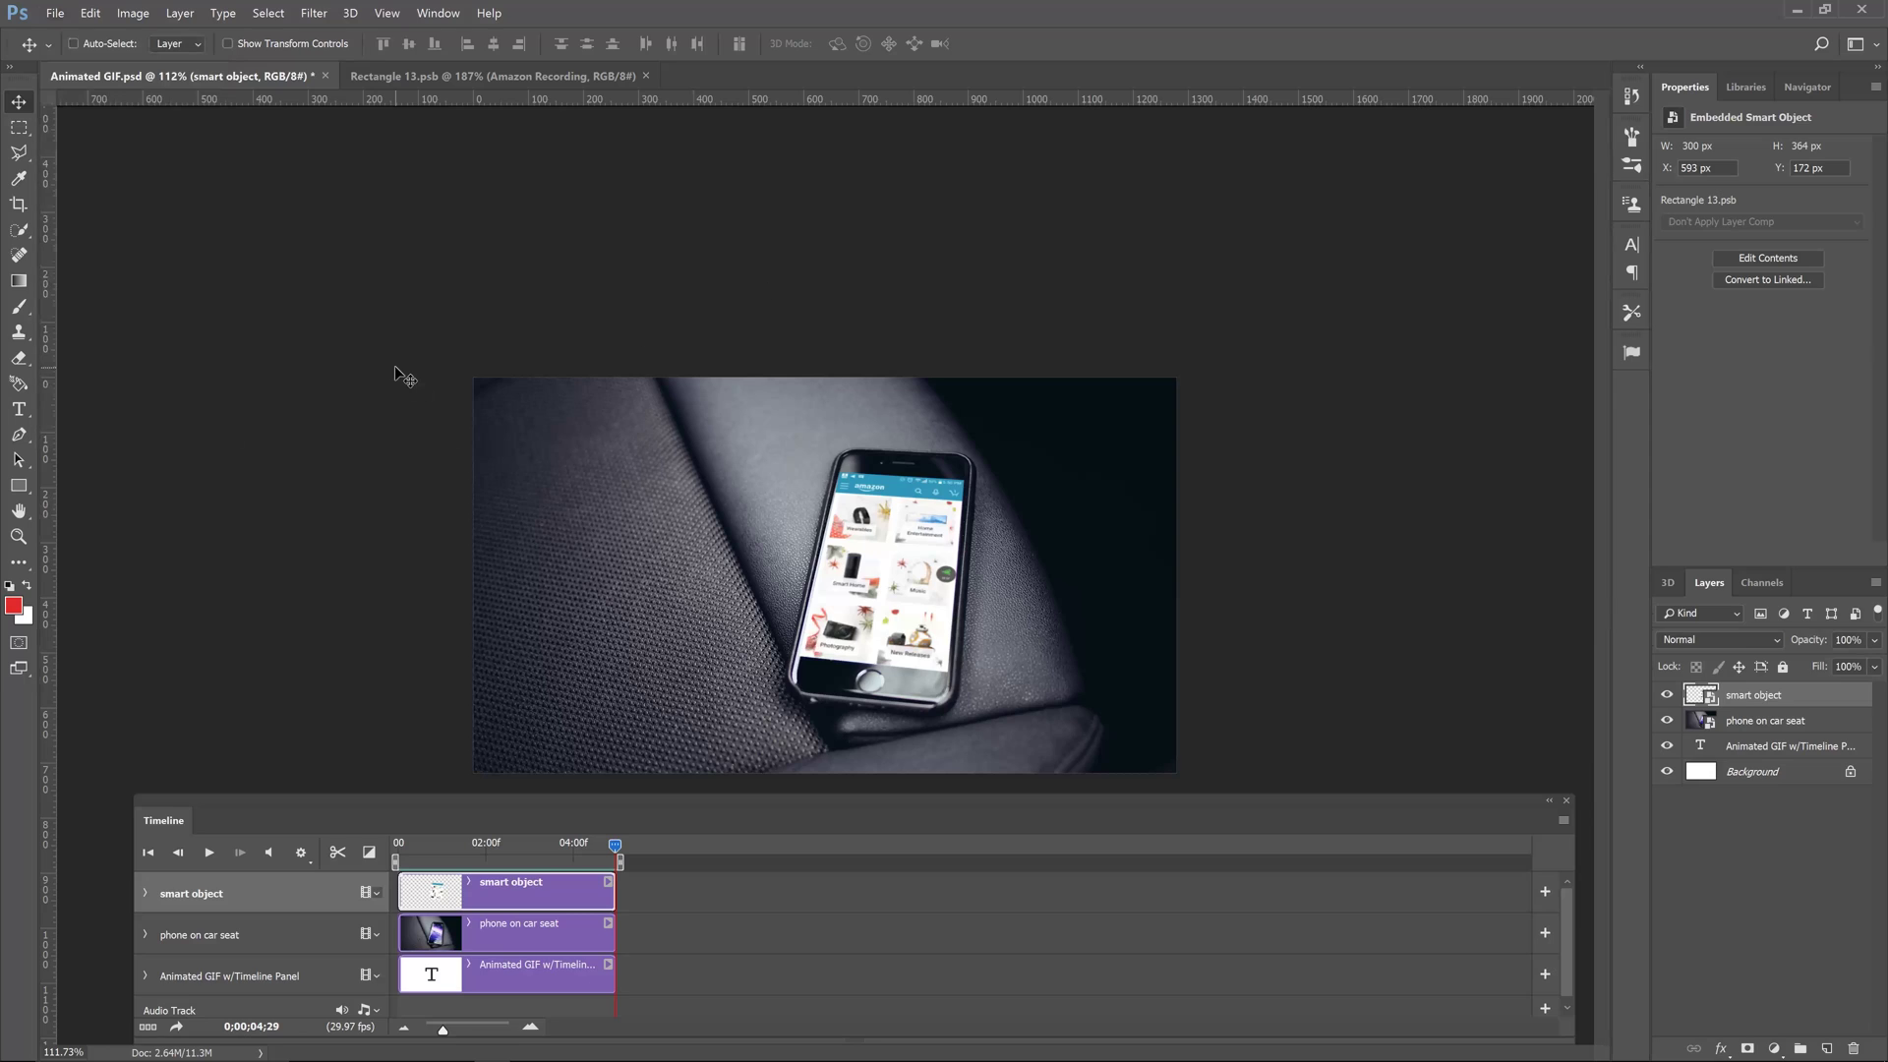
Step: In Save for Web (Legacy), set GIF format, 256 colours and size 25%
click(59, 14)
mouse_move(80, 227)
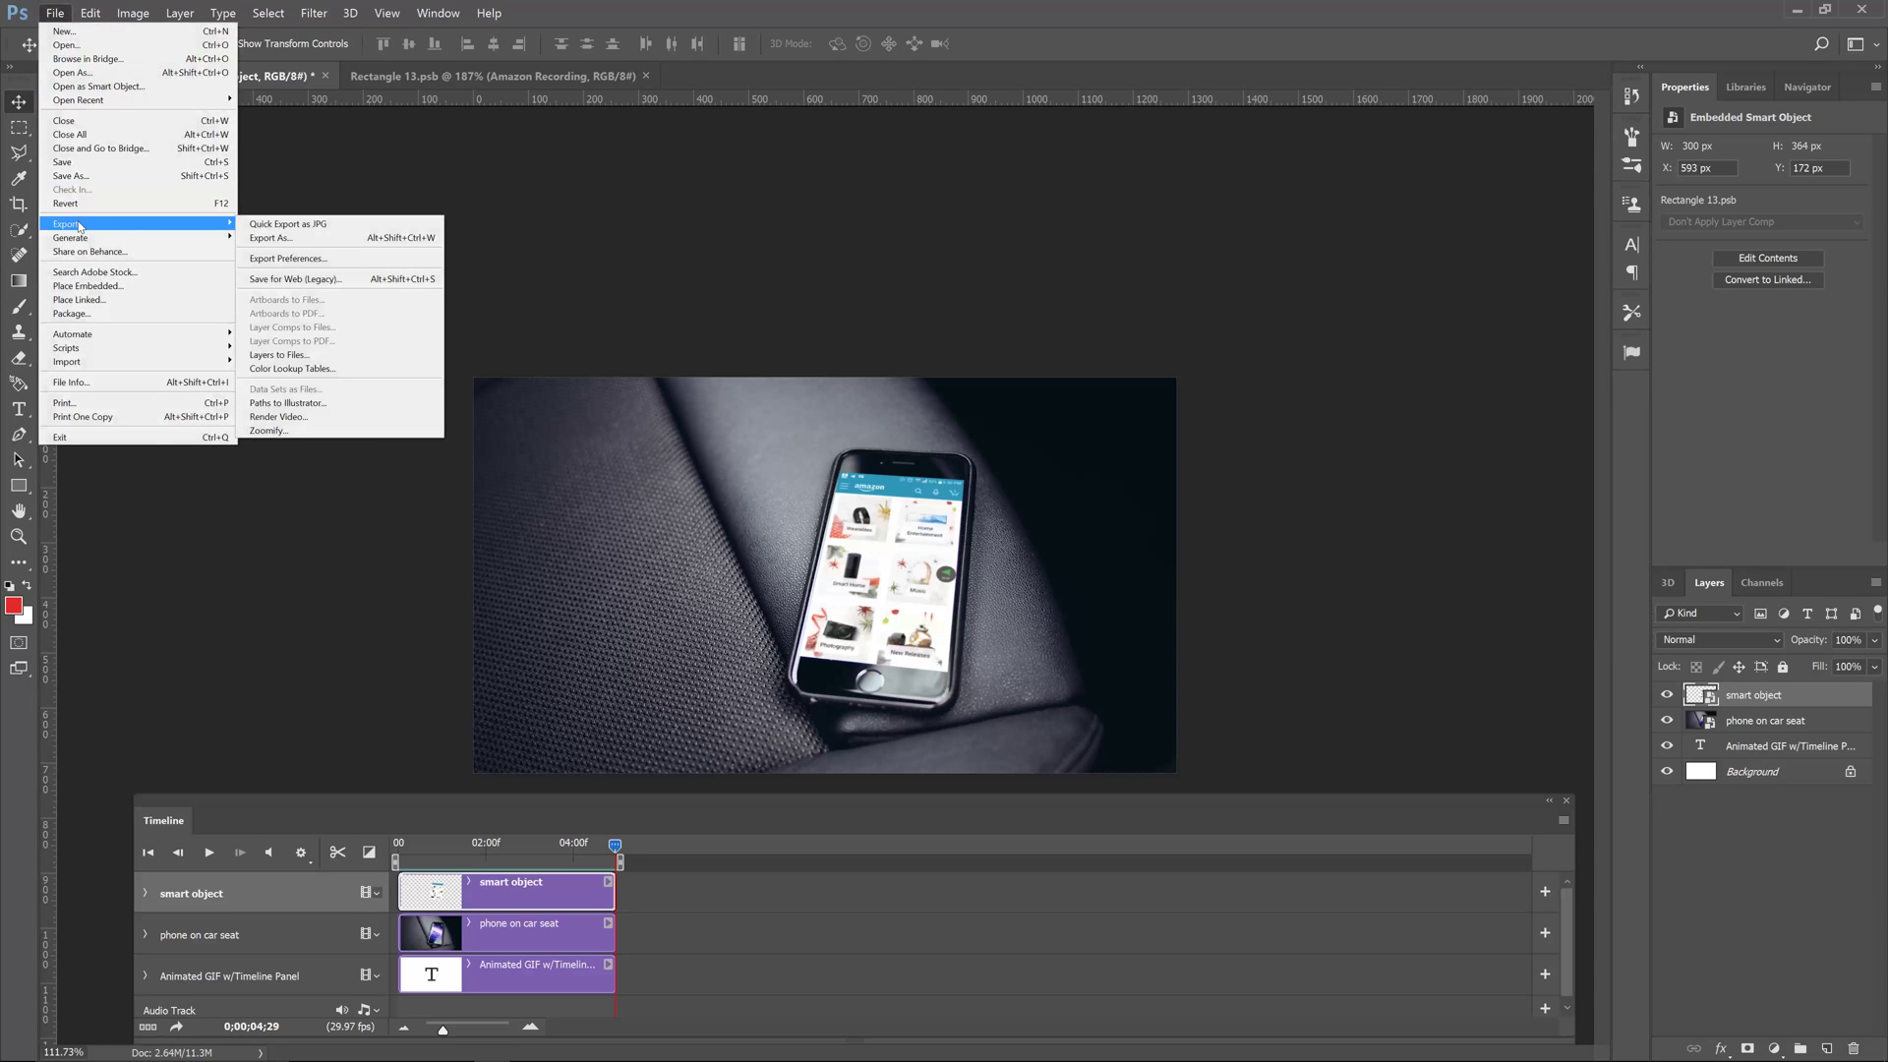
click(278, 279)
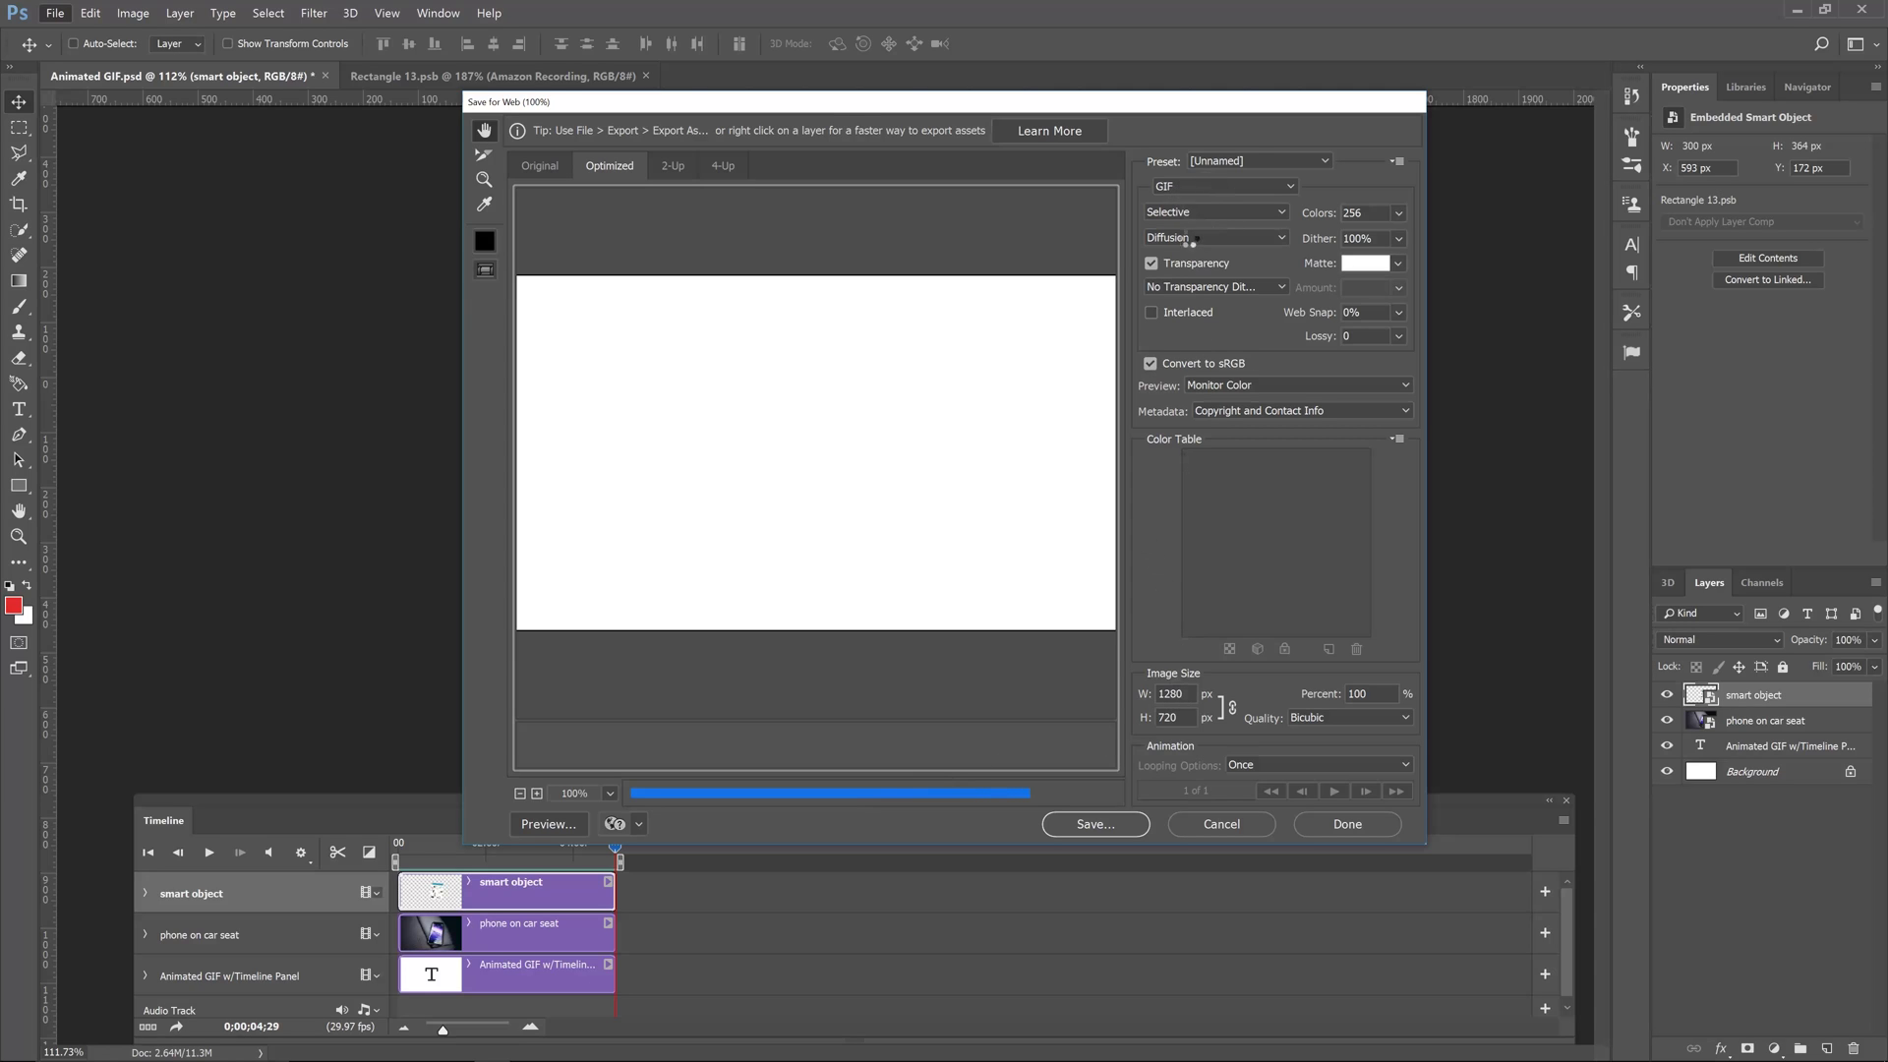
click(1263, 163)
click(1219, 382)
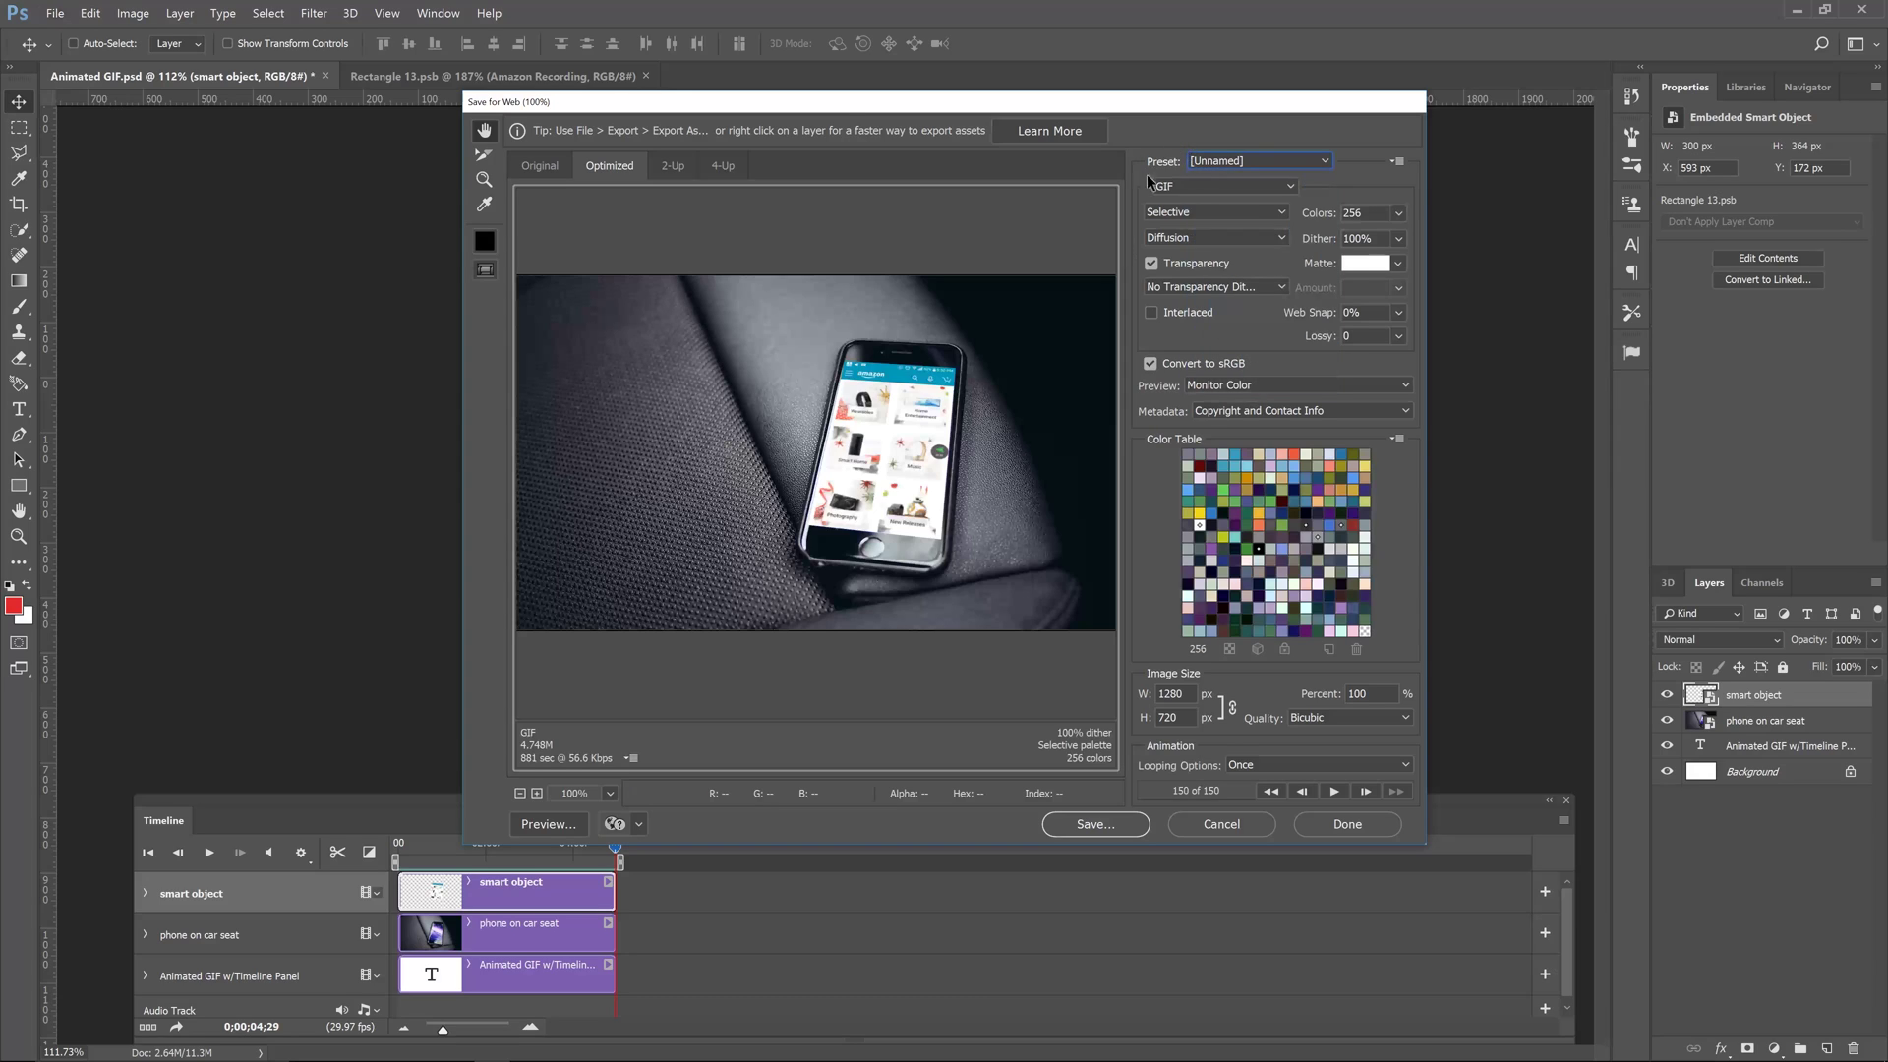
click(1215, 187)
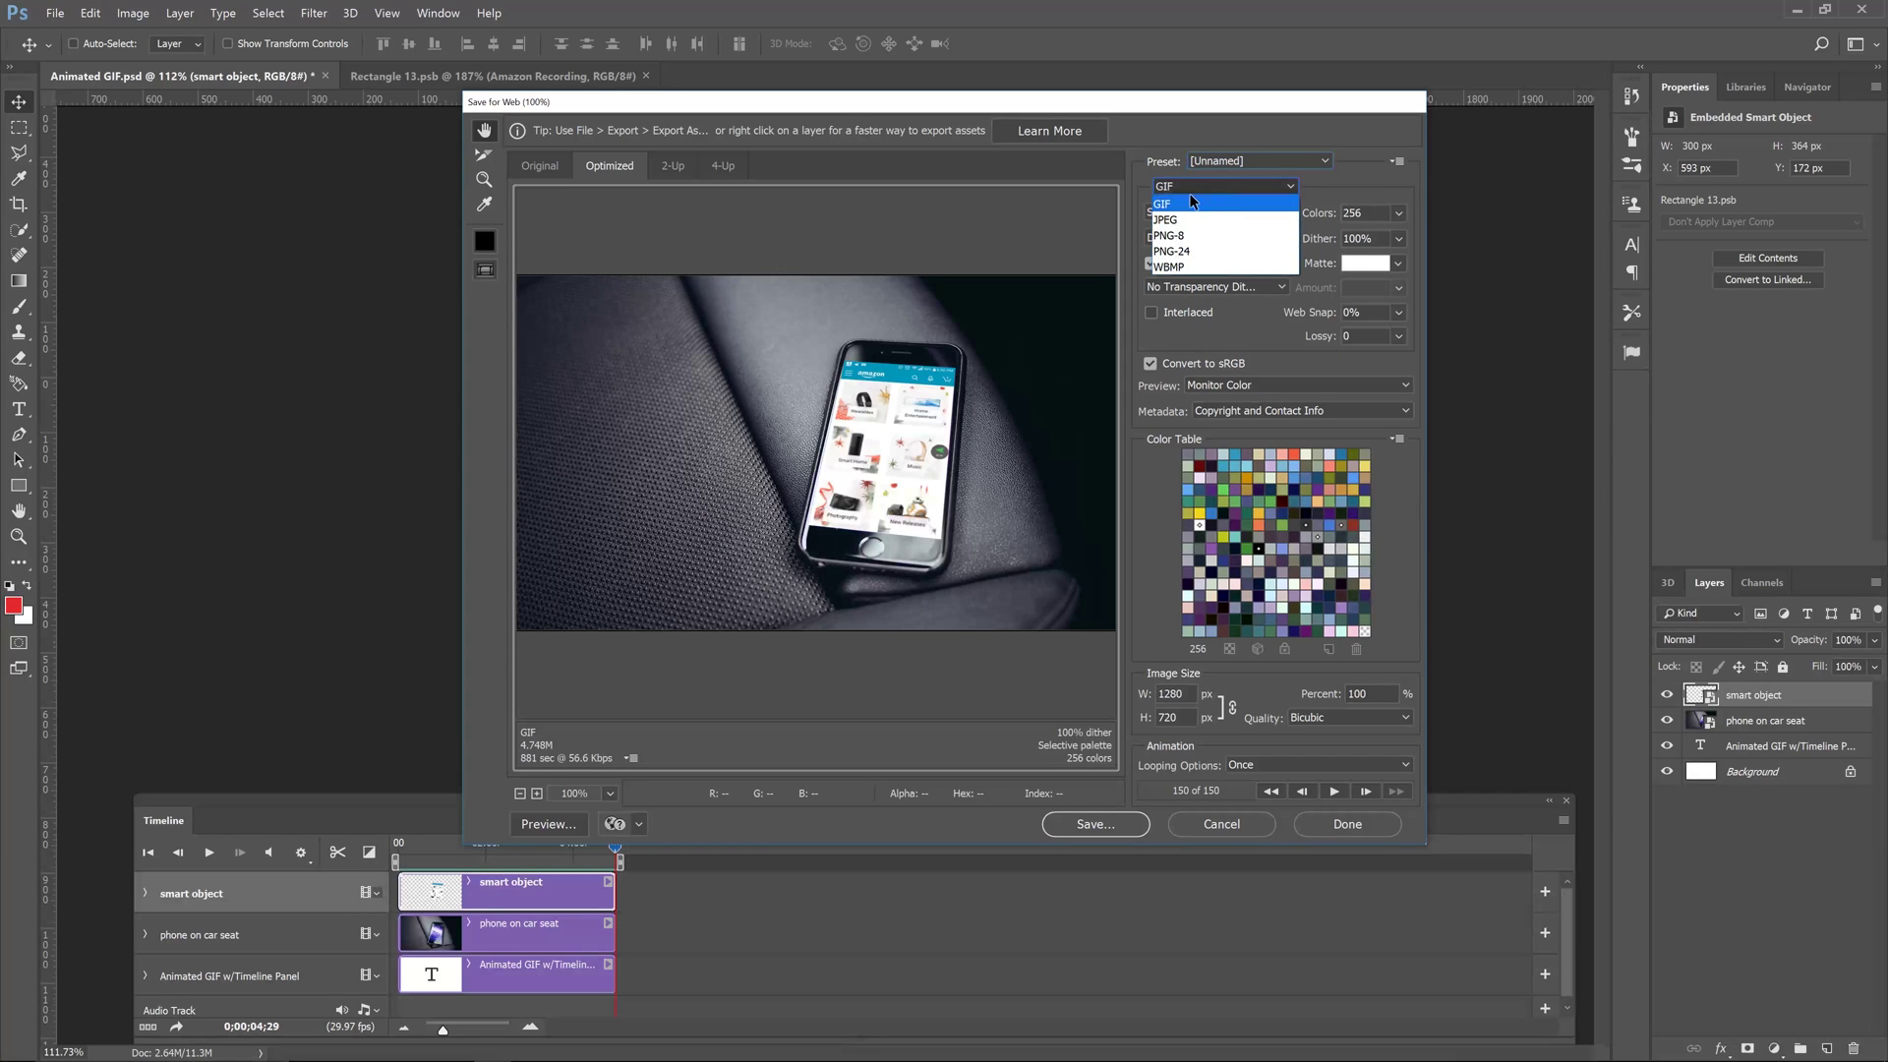
click(1210, 204)
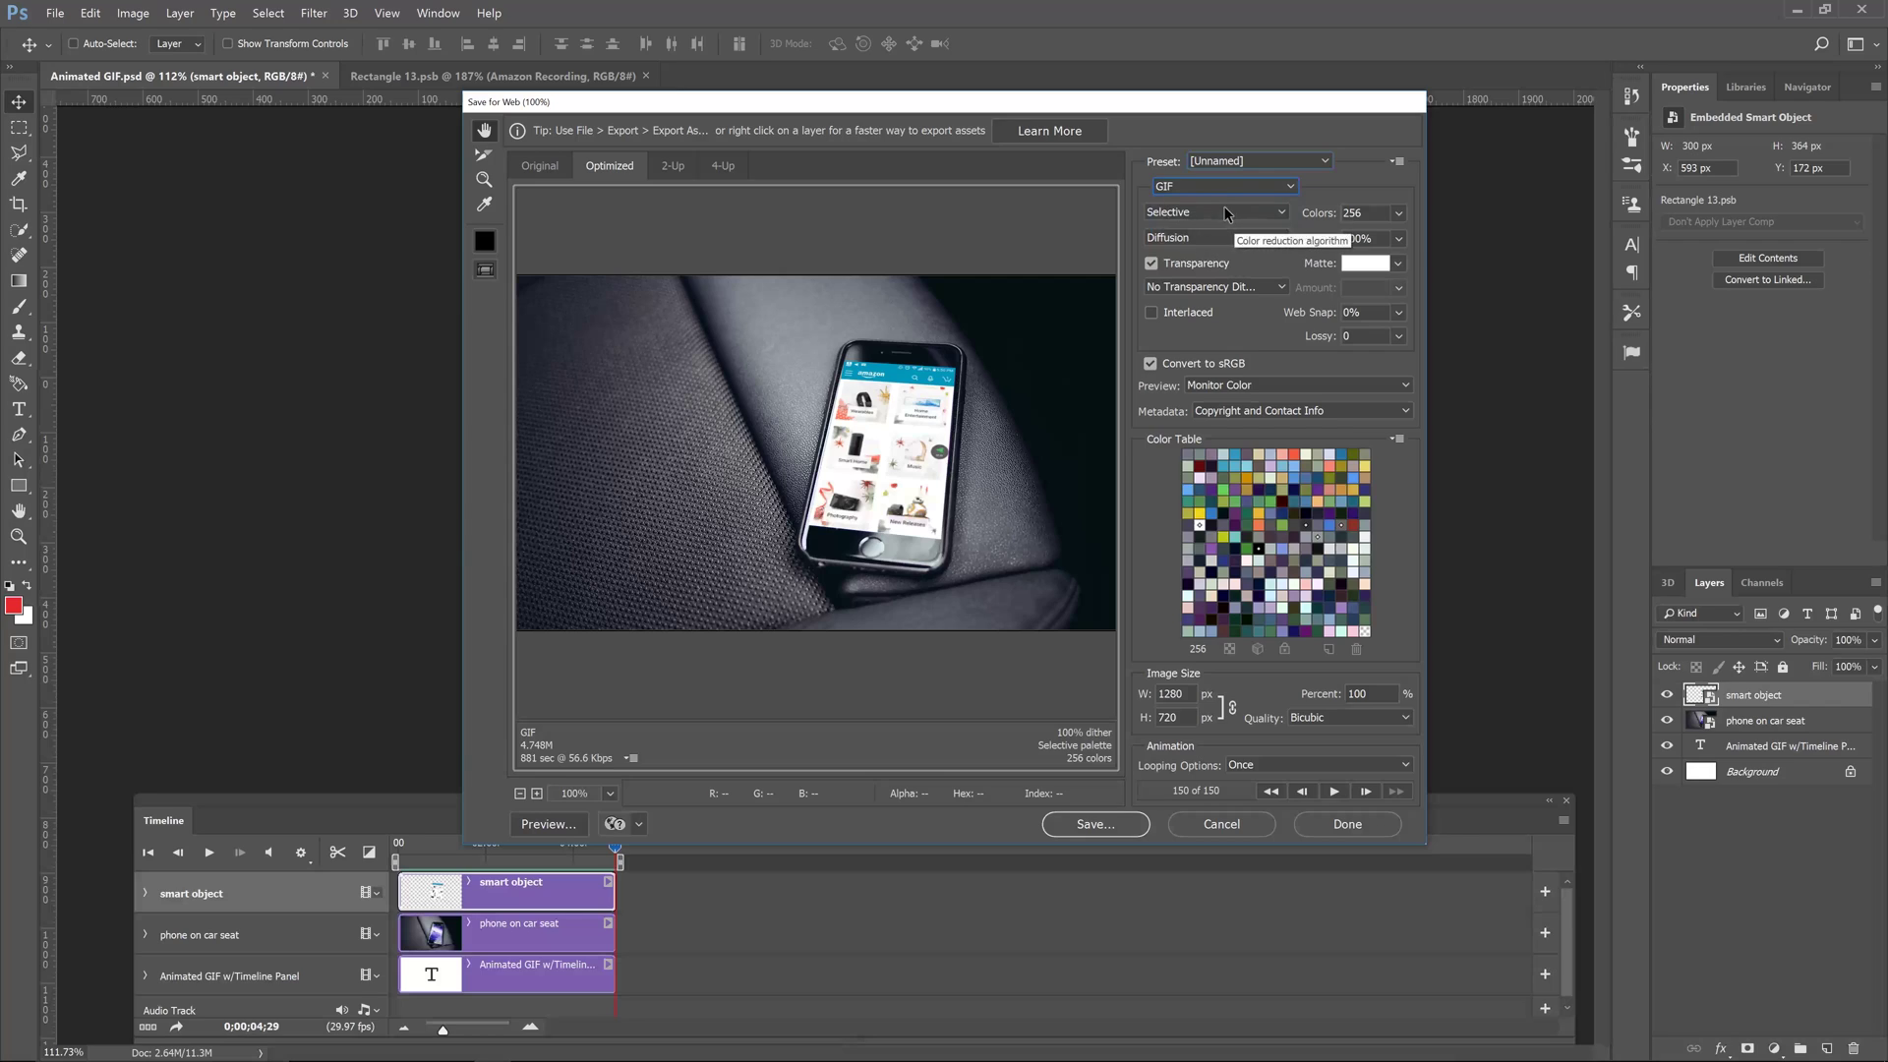
click(1399, 213)
click(1362, 209)
click(1143, 698)
click(1318, 696)
text(25)
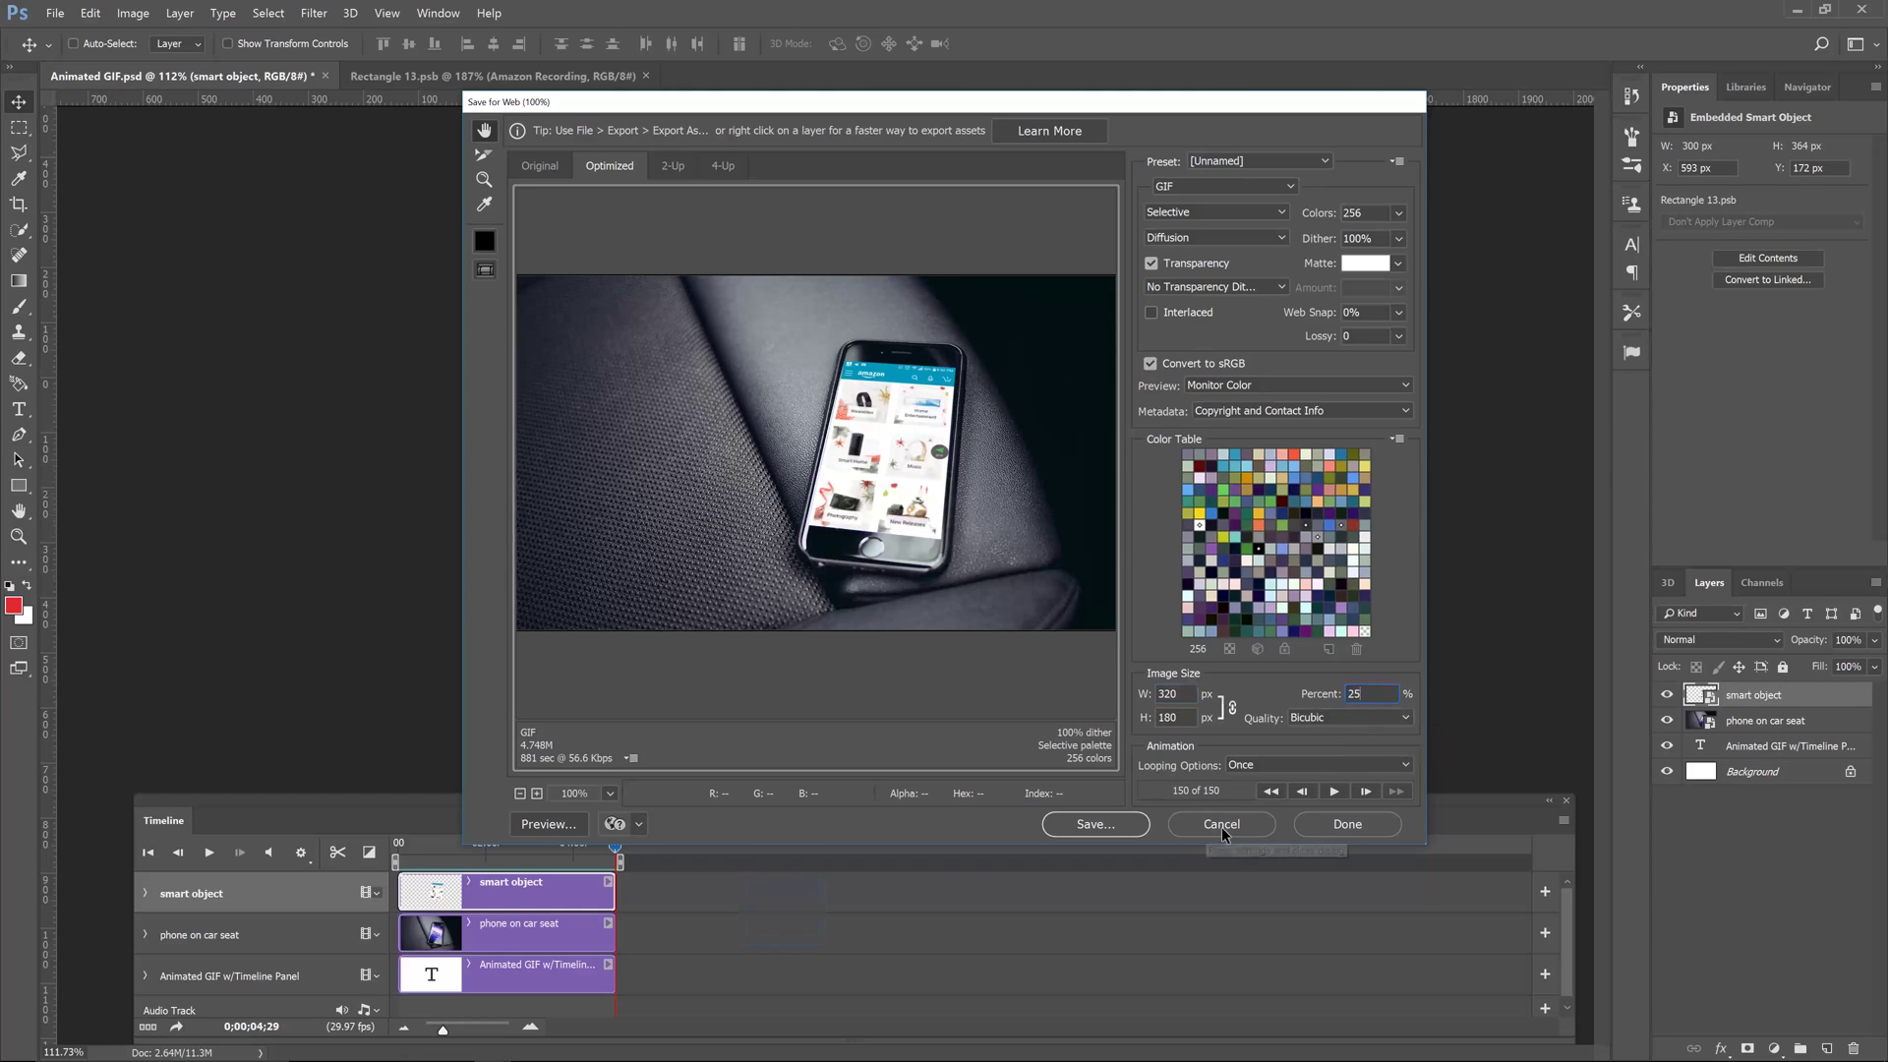
click(1345, 826)
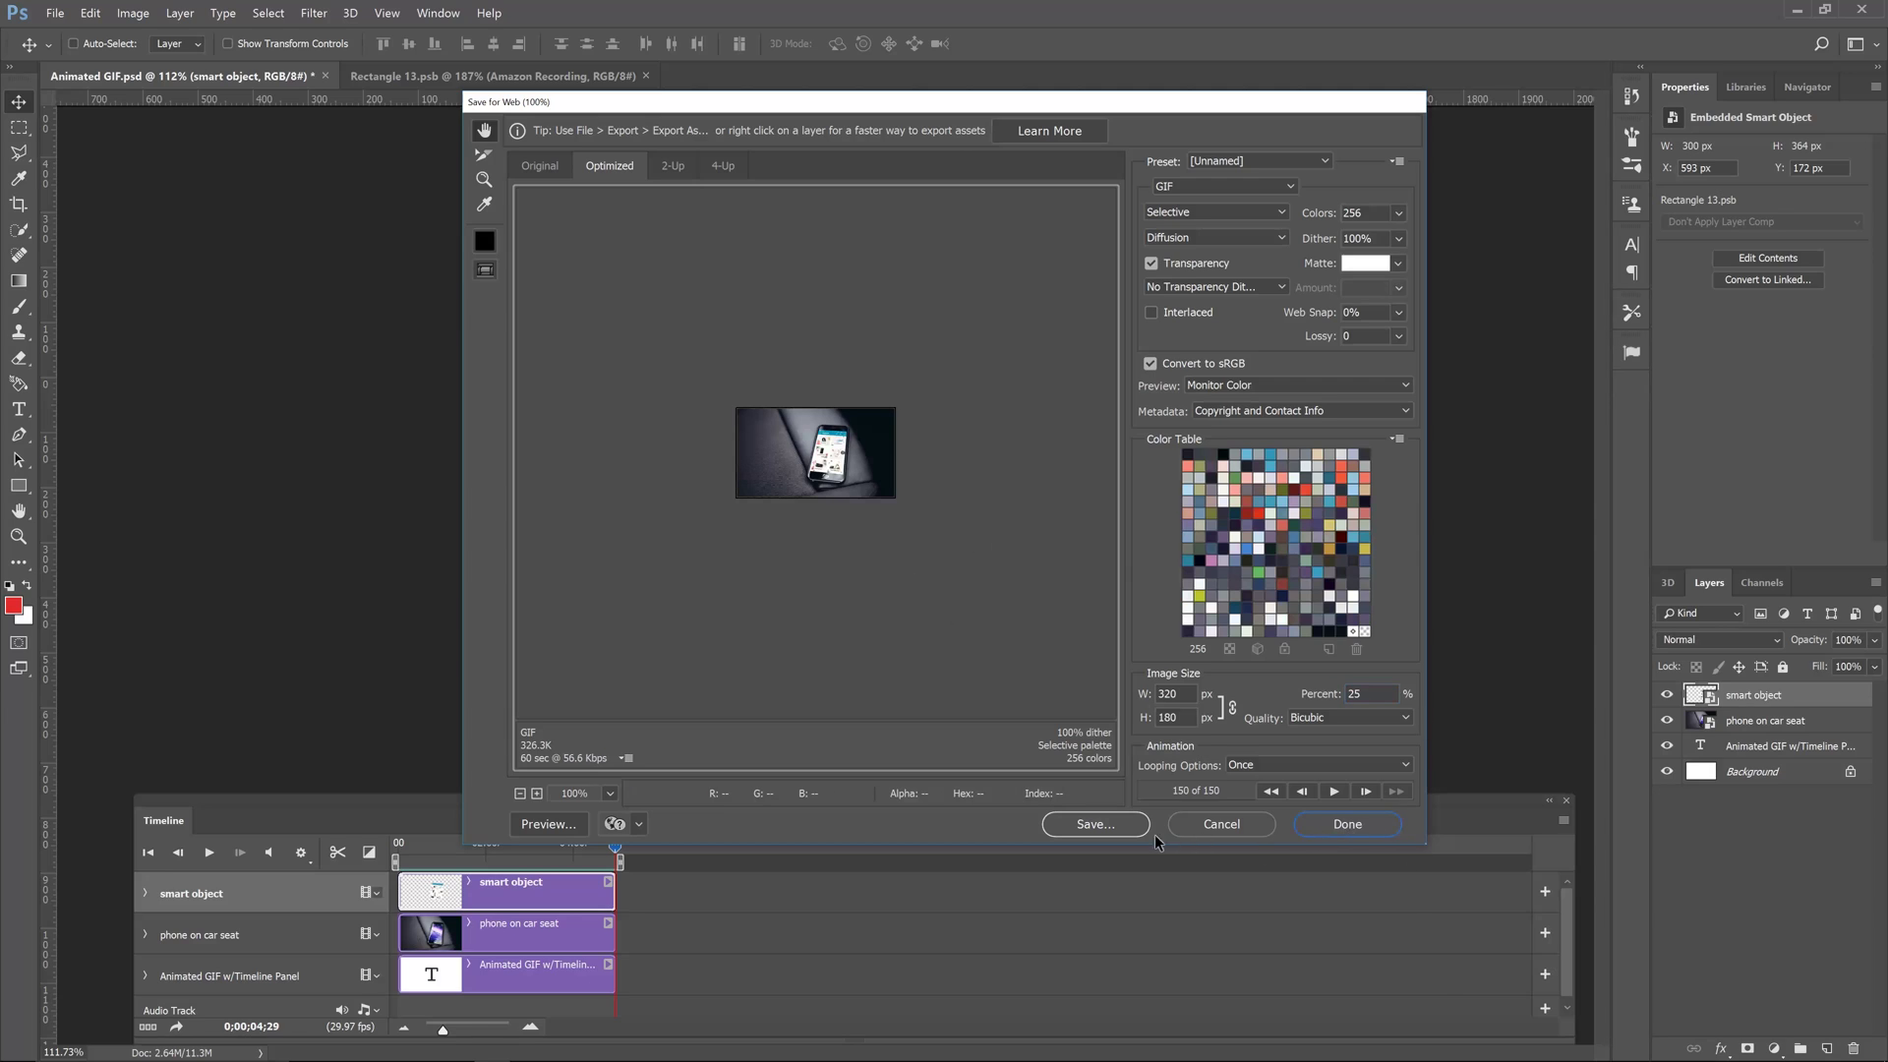
Step: Save the GIF as Animated GIF.gif on the Desktop, images only
click(1118, 829)
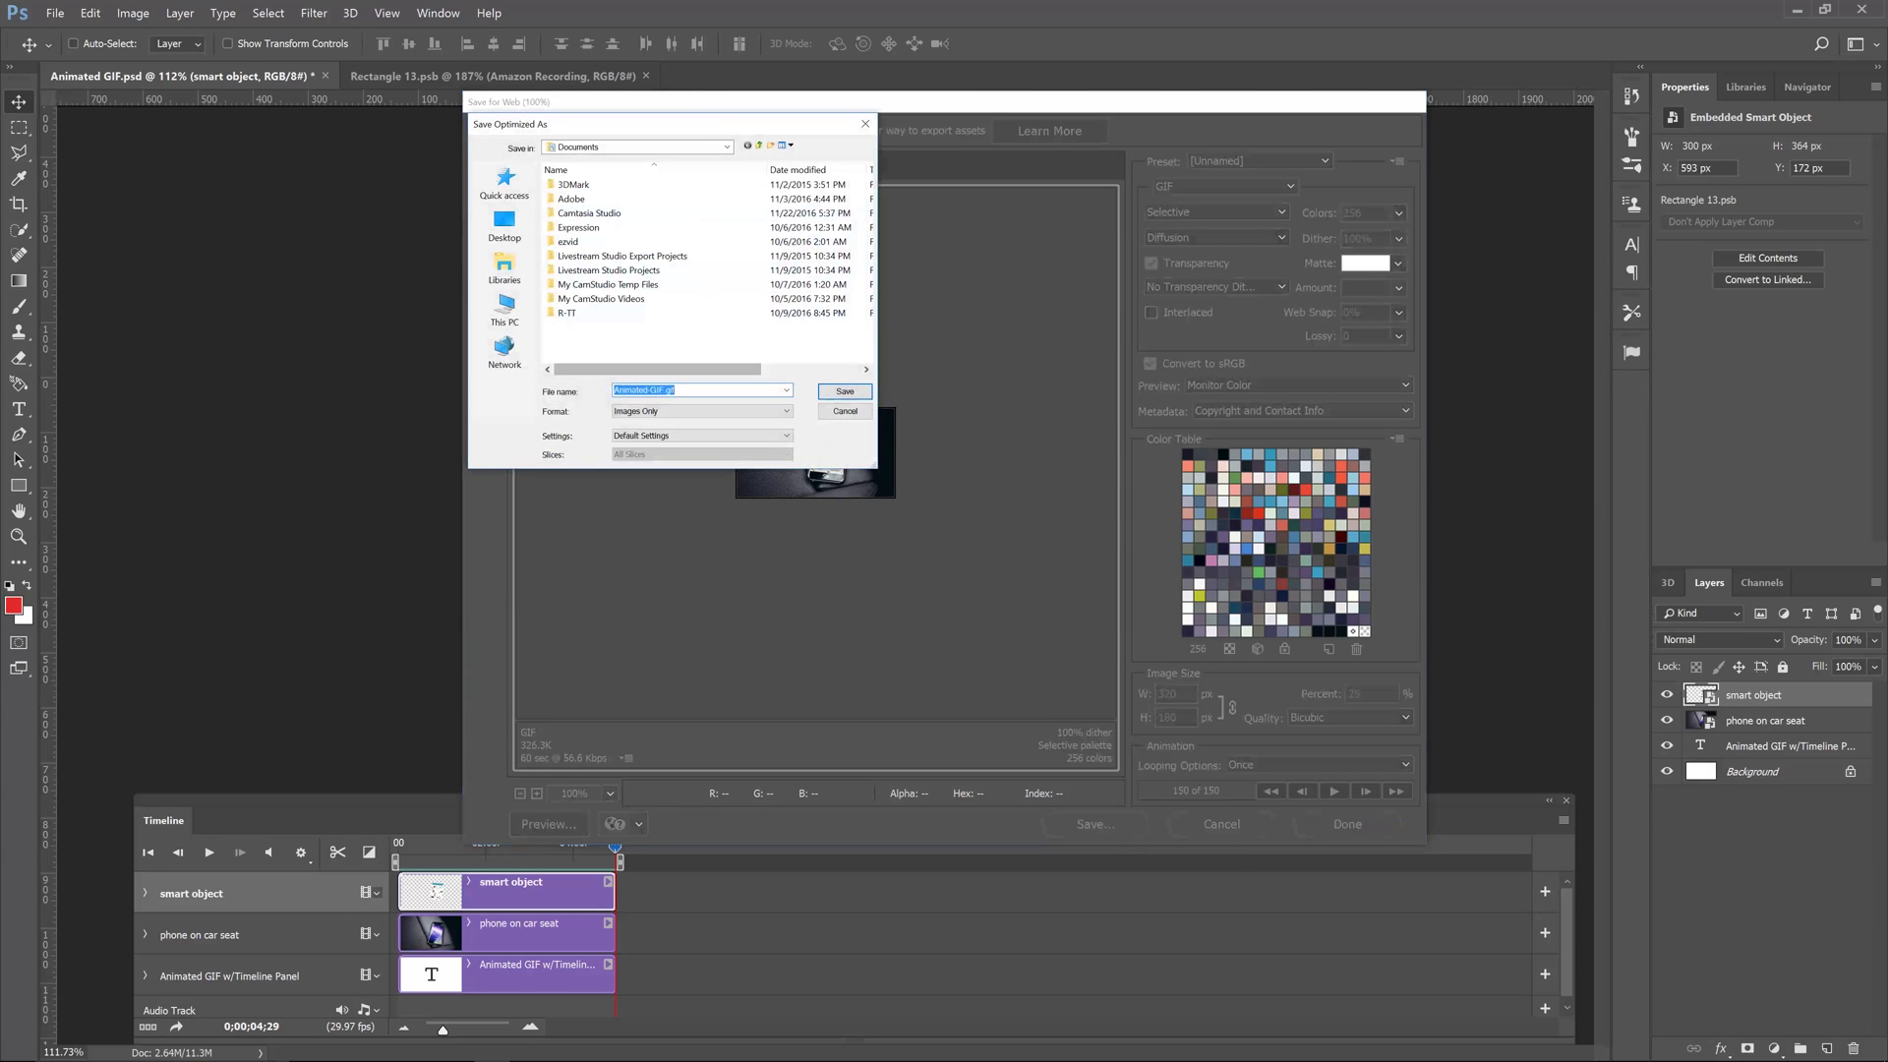
click(505, 224)
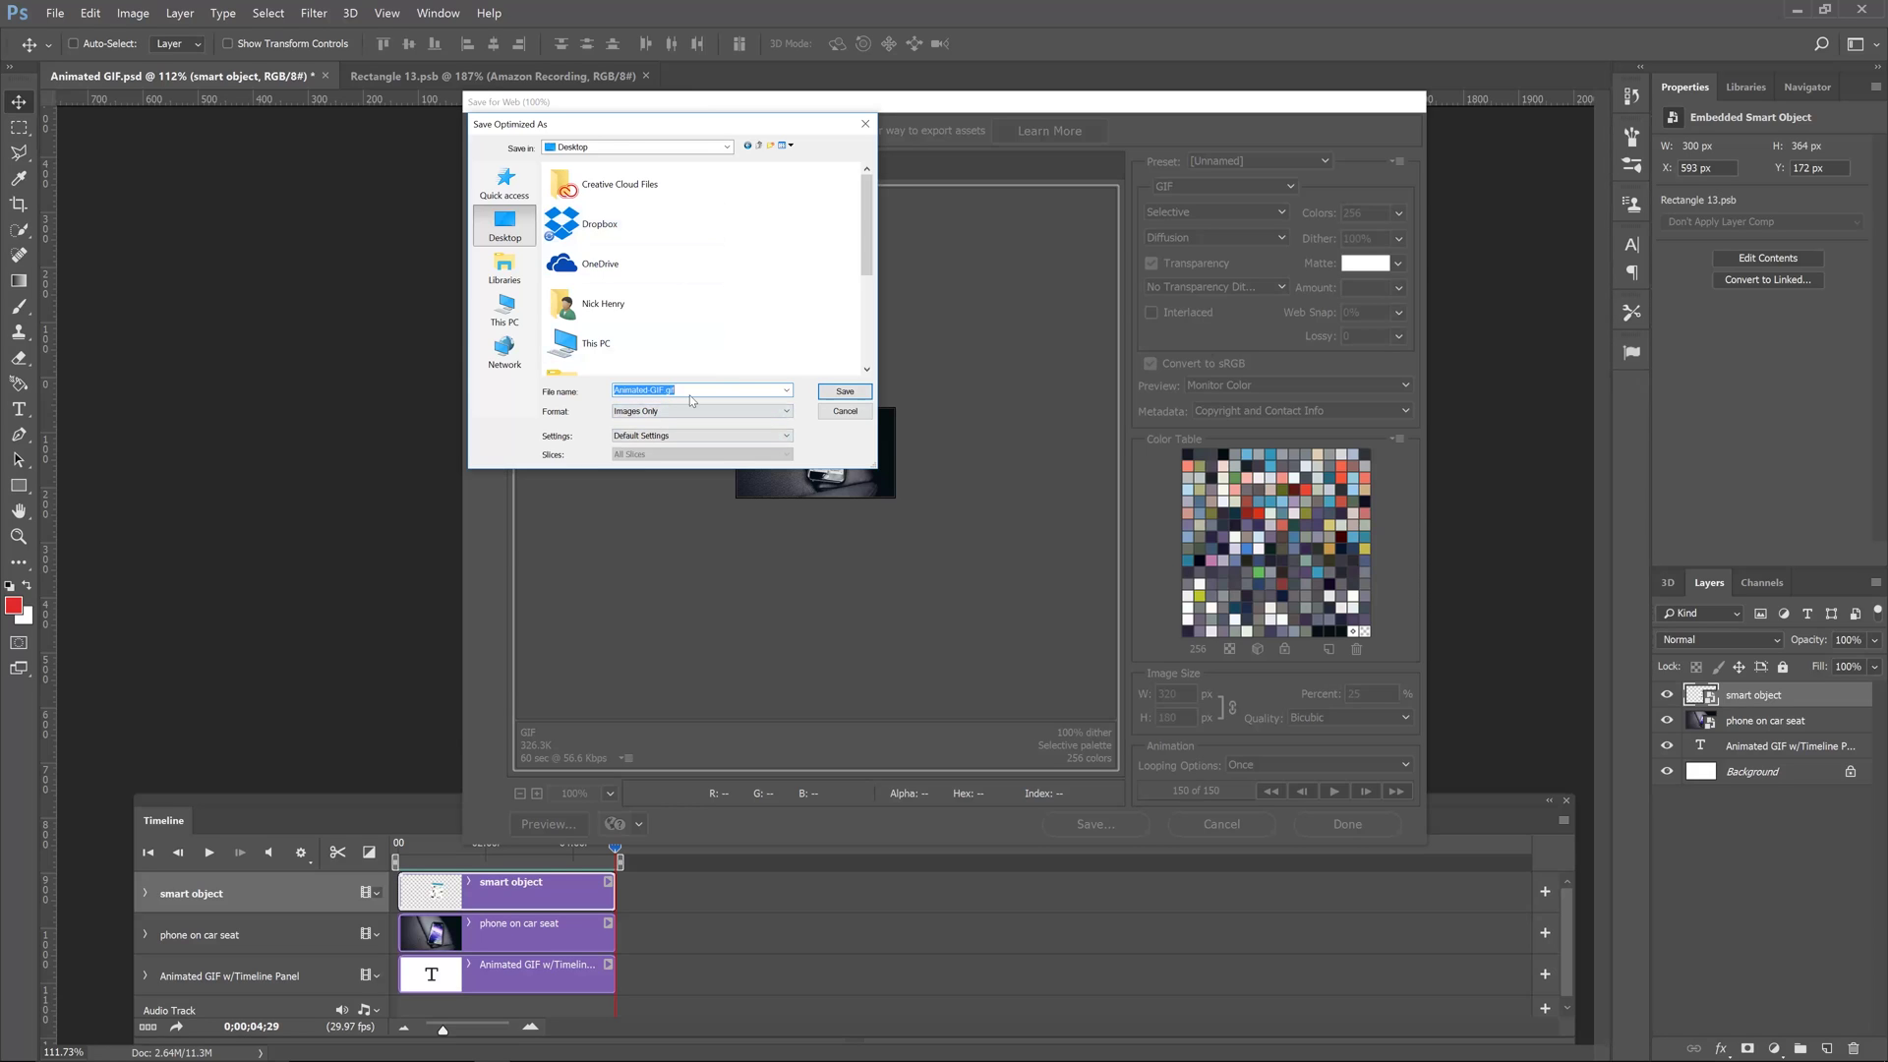
click(782, 411)
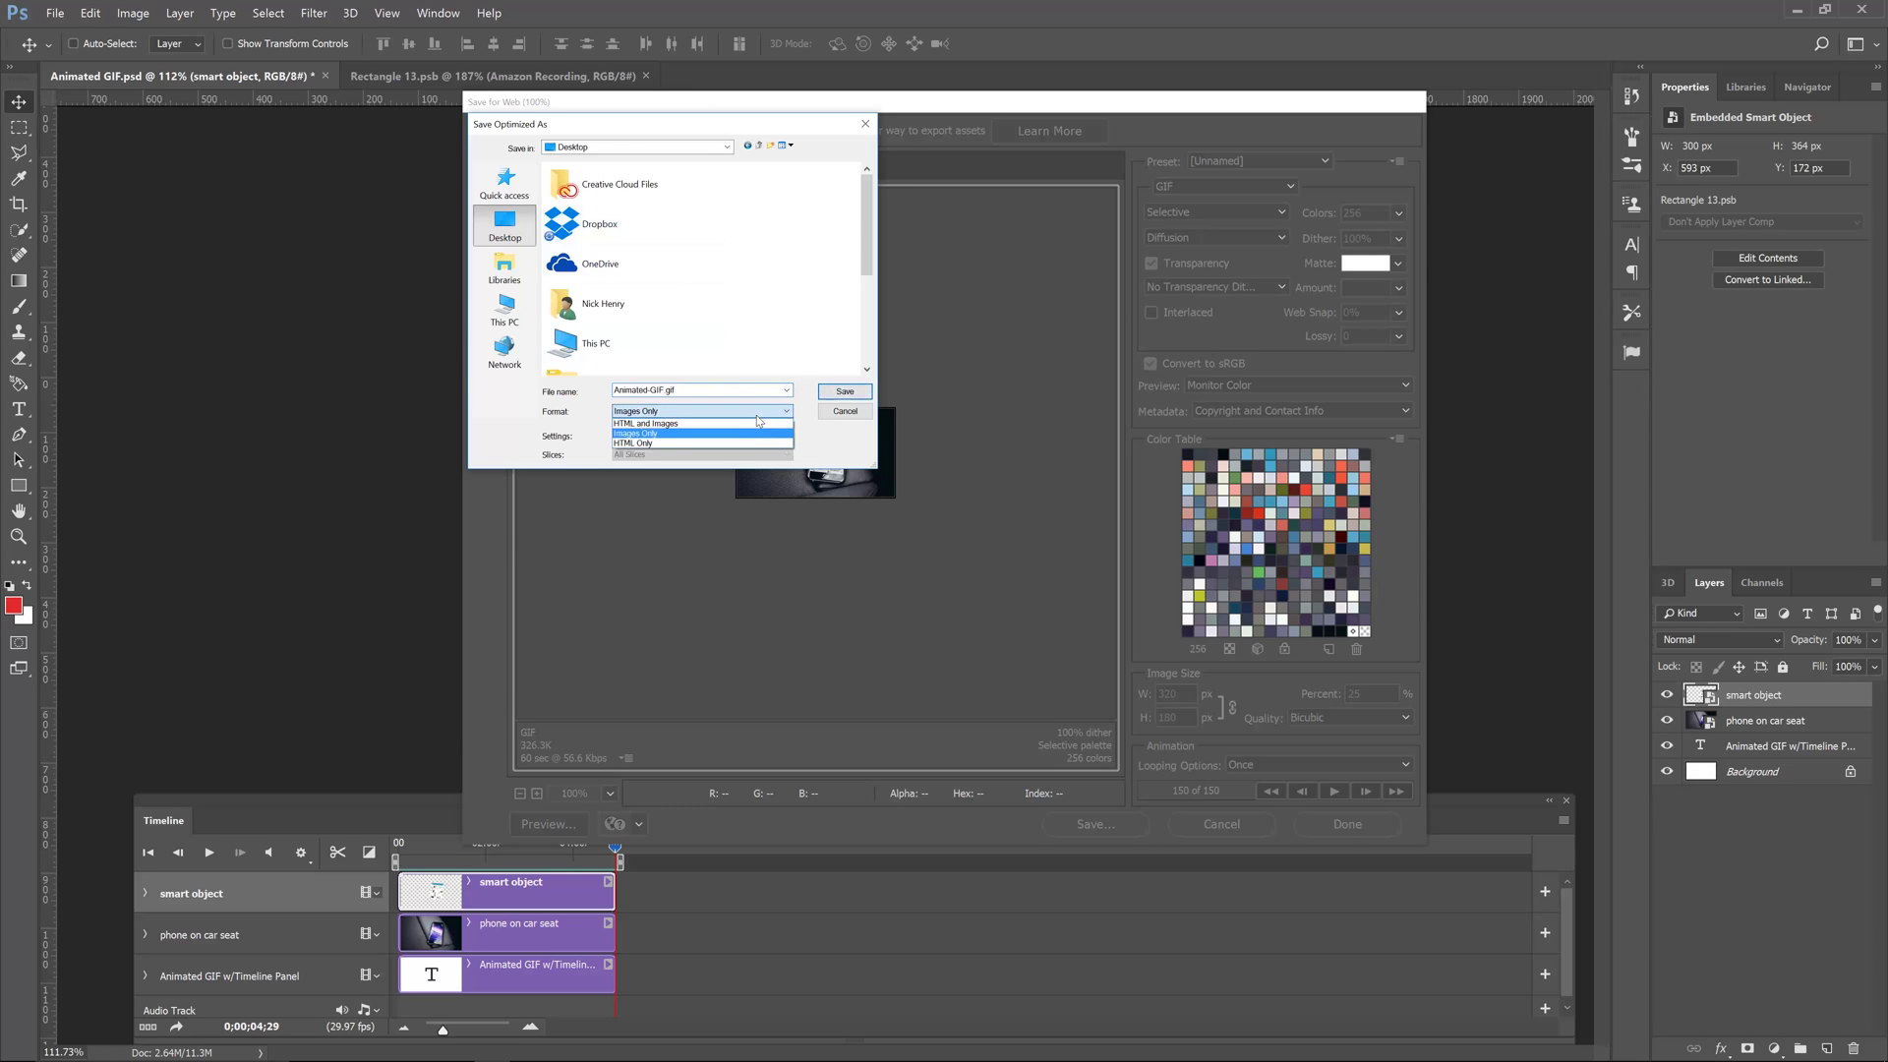
click(760, 434)
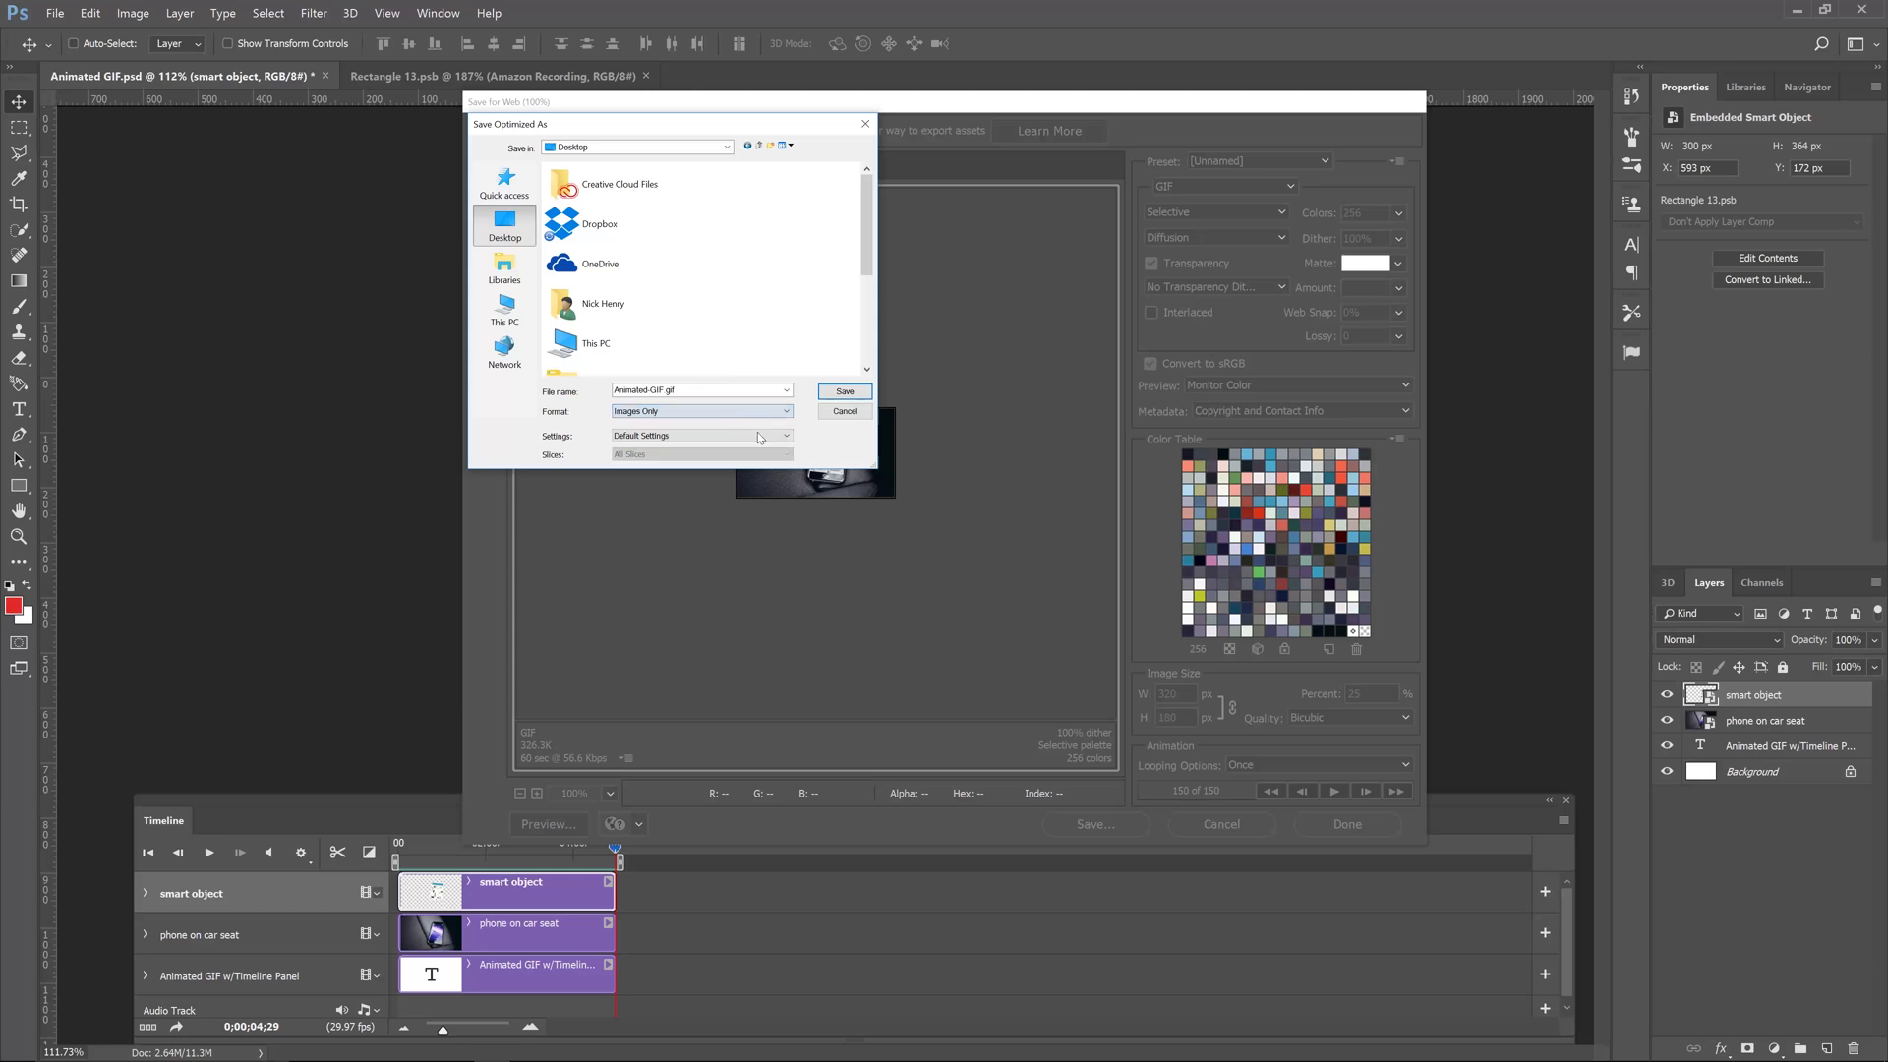
click(841, 392)
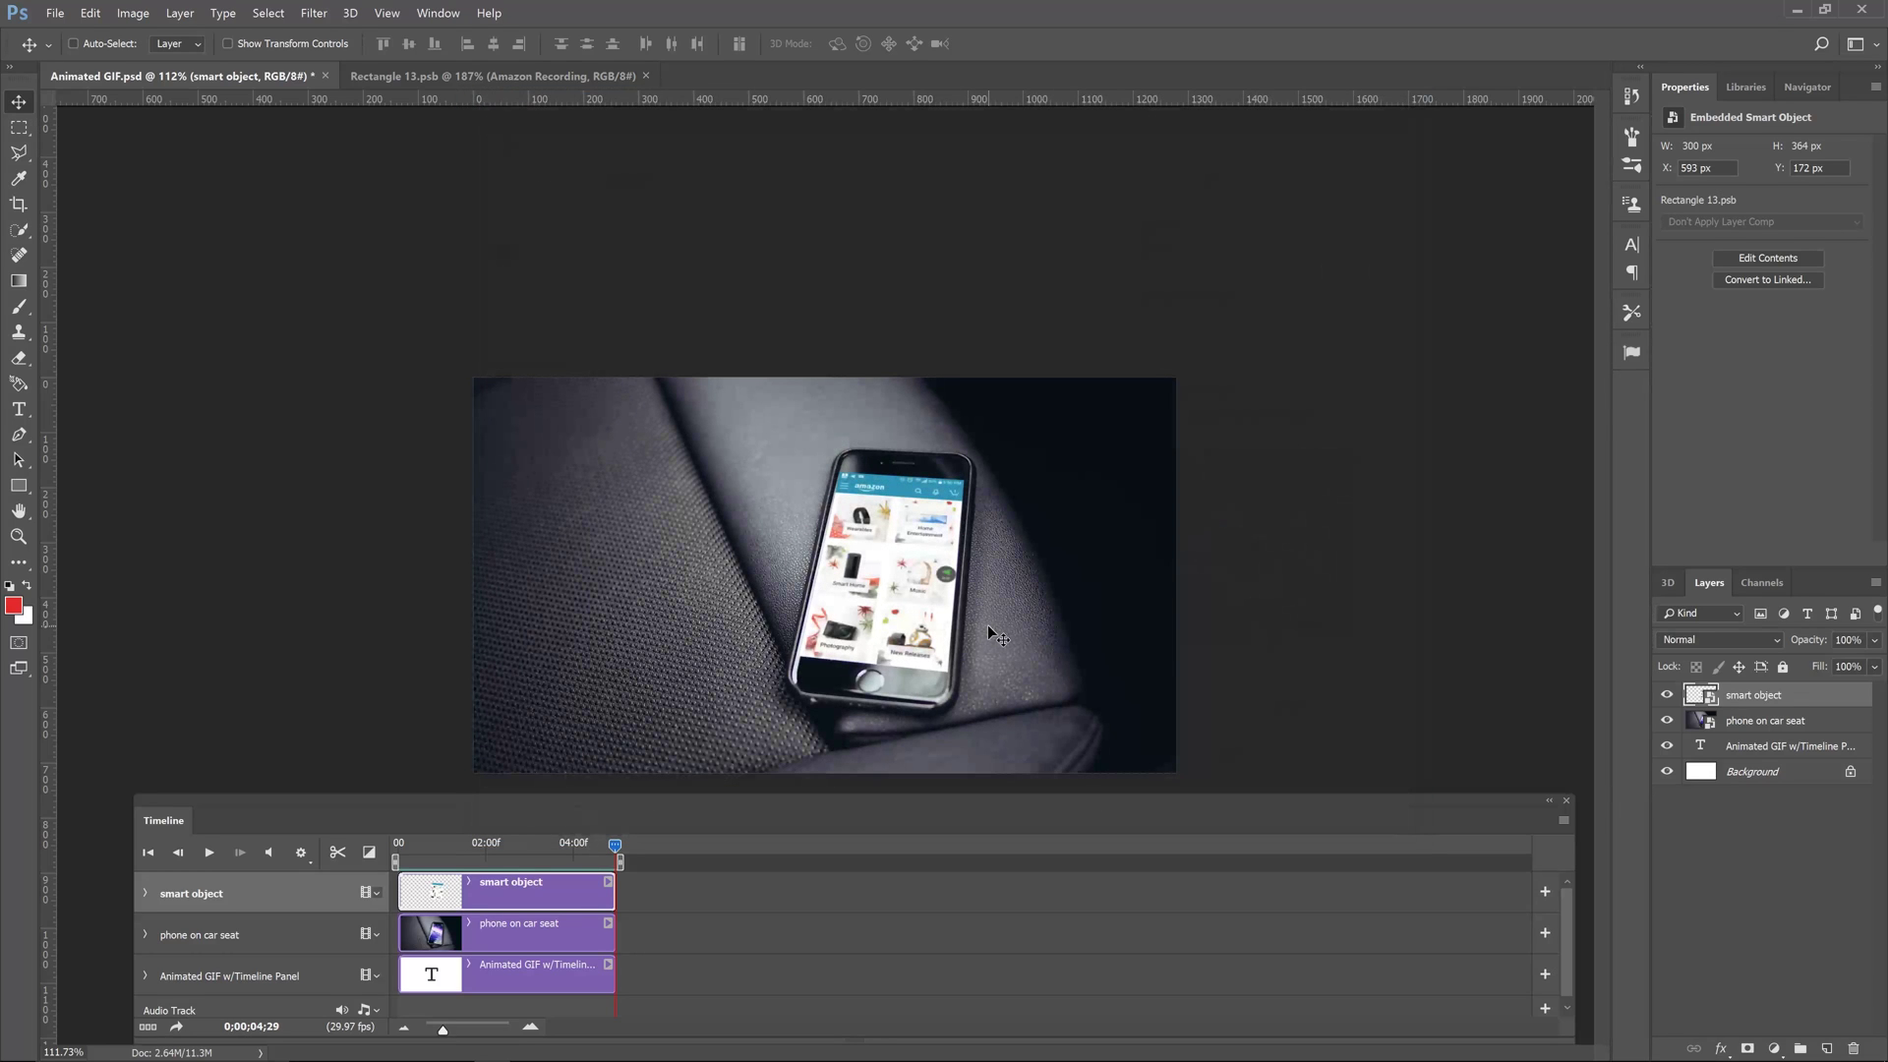
Step: On the desktop, reposition Animated GIF.mp4 and delete the old 1280×720 GIF
key(super+d)
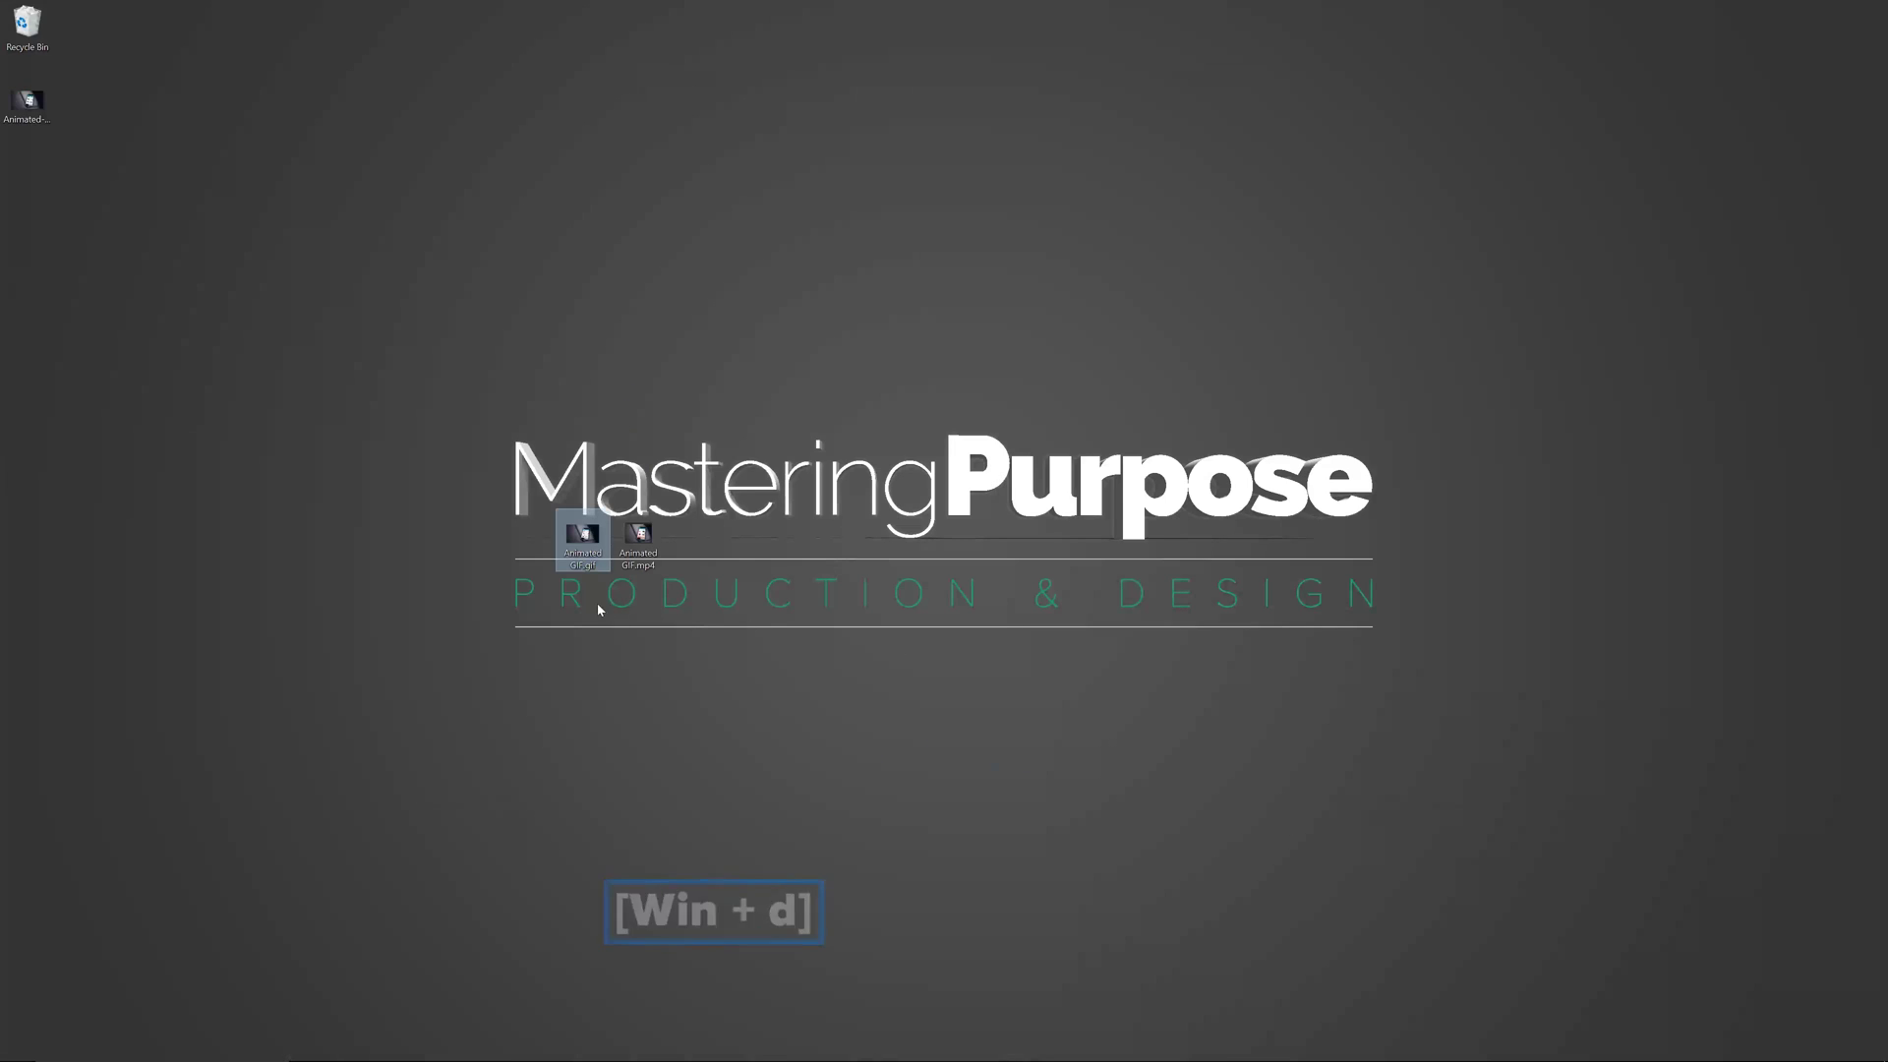
click(649, 553)
drag(649, 553, 801, 409)
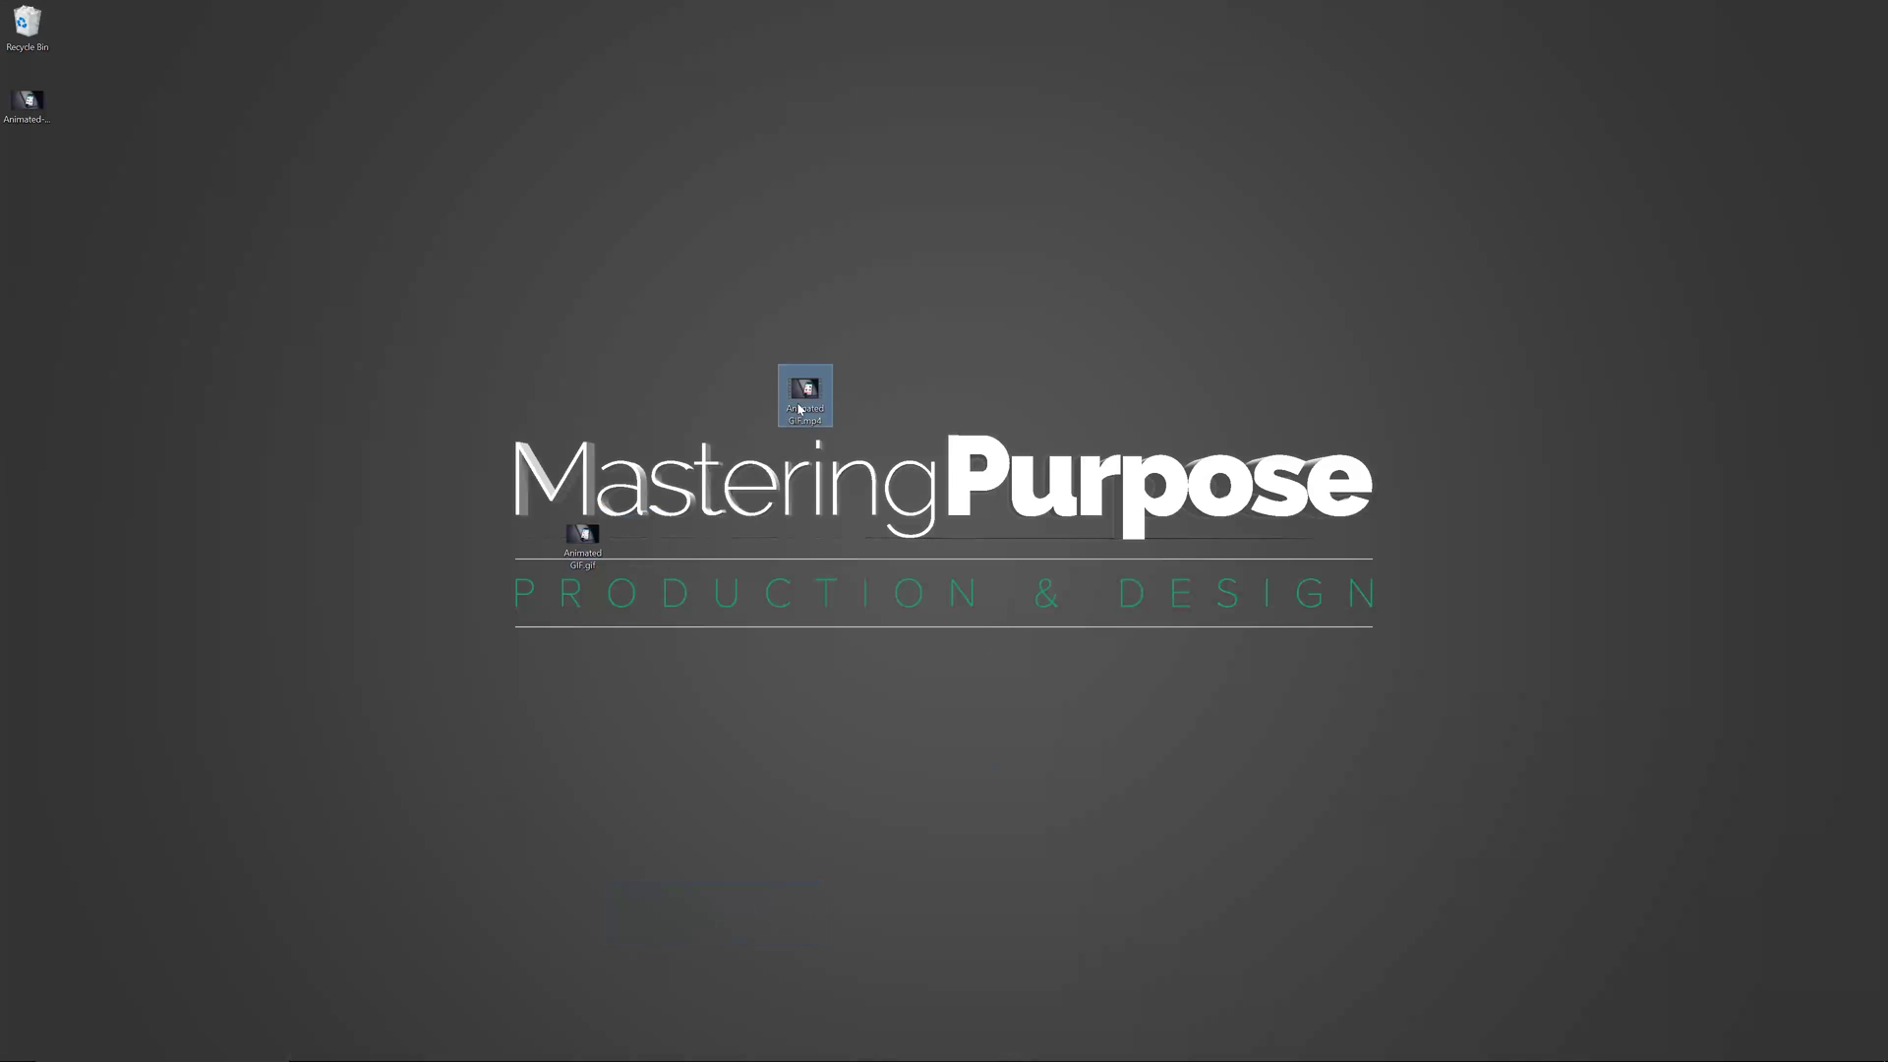
key(Down)
key(Delete)
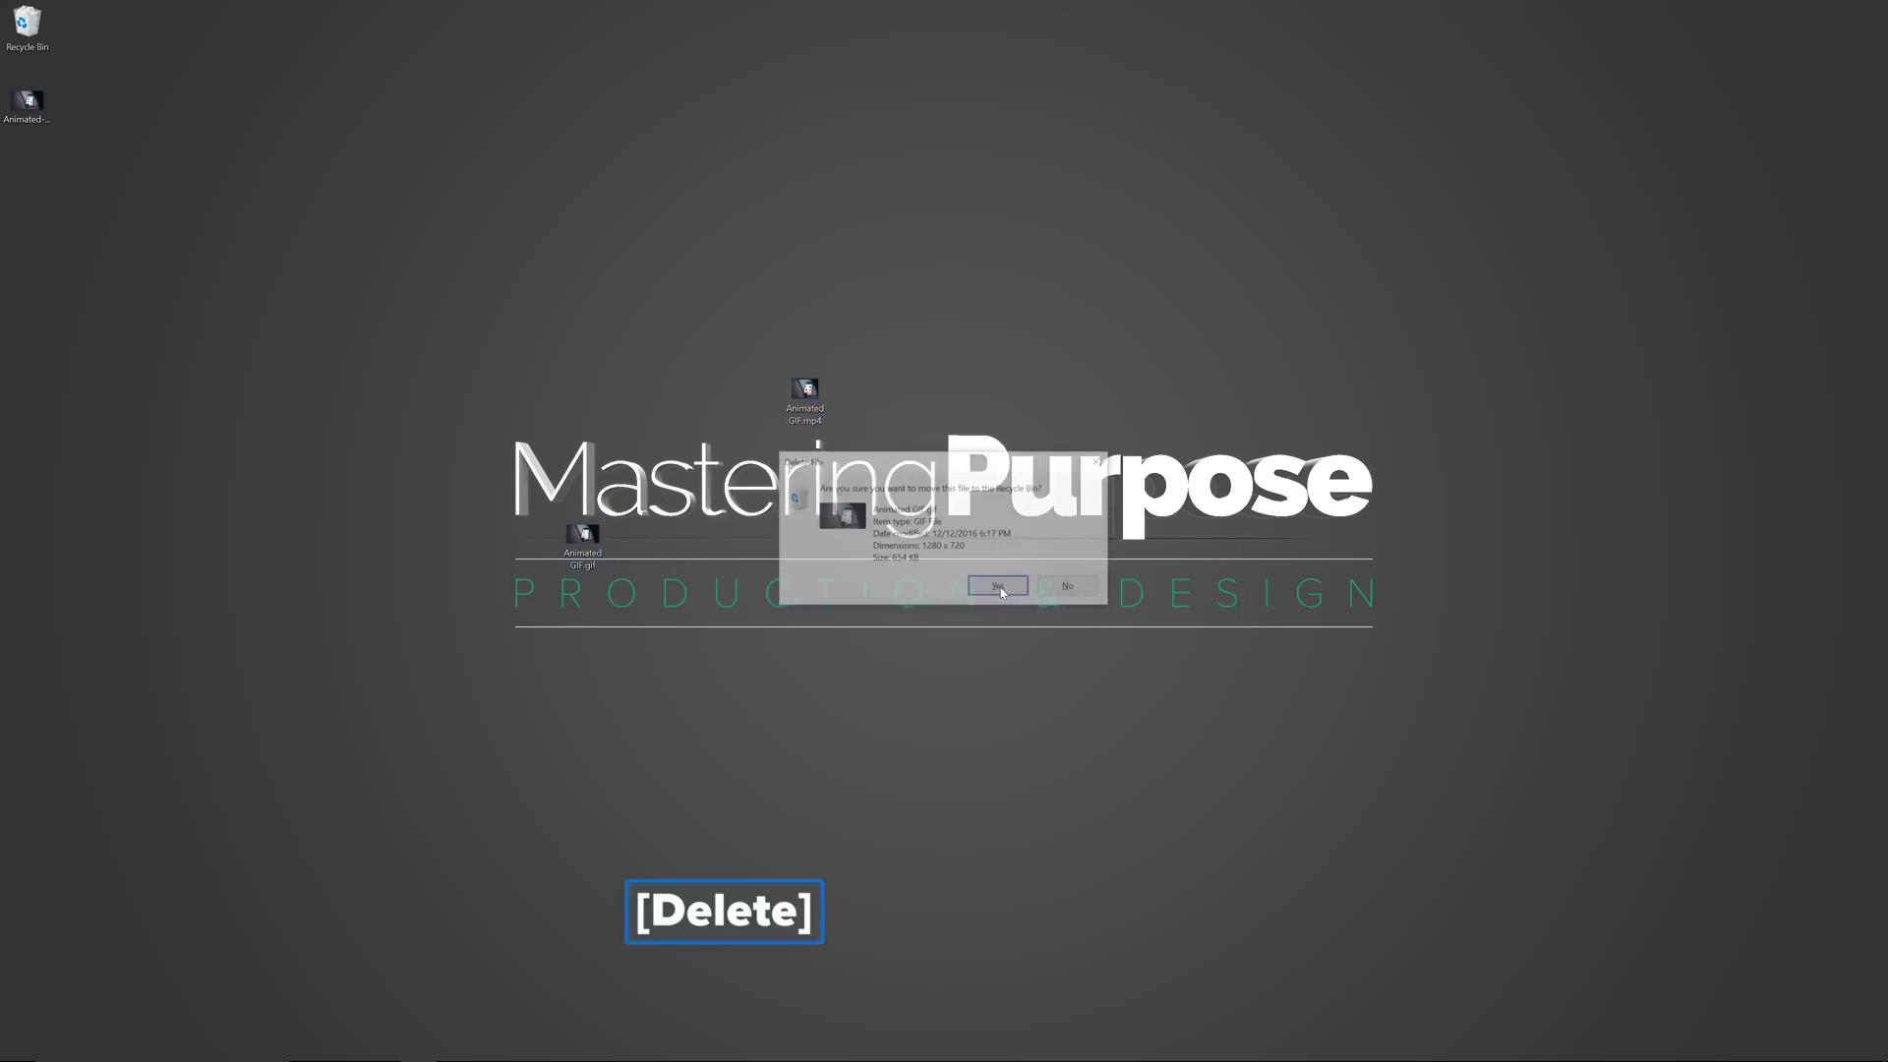
click(999, 588)
Step: Play Animated GIF.mp4 in Movies & TV, close it, and place the new GIF beside it
double_click(807, 396)
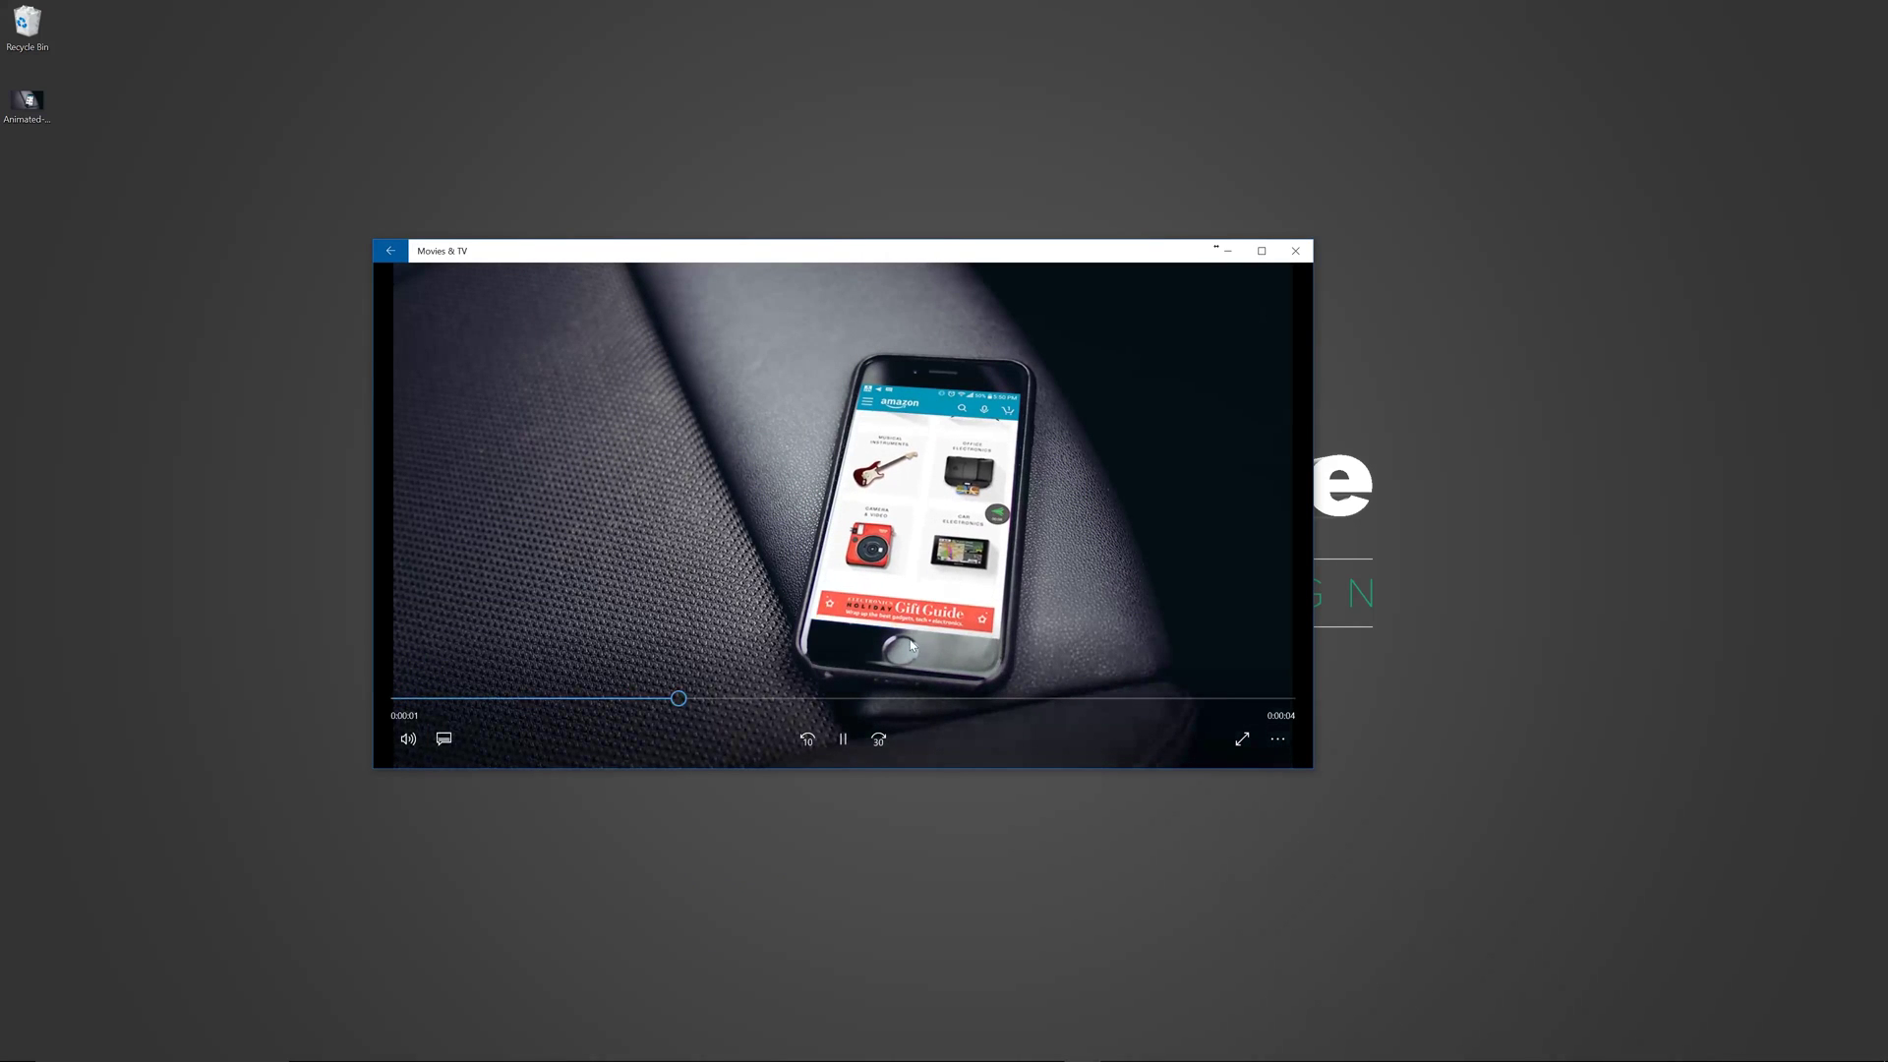
click(843, 738)
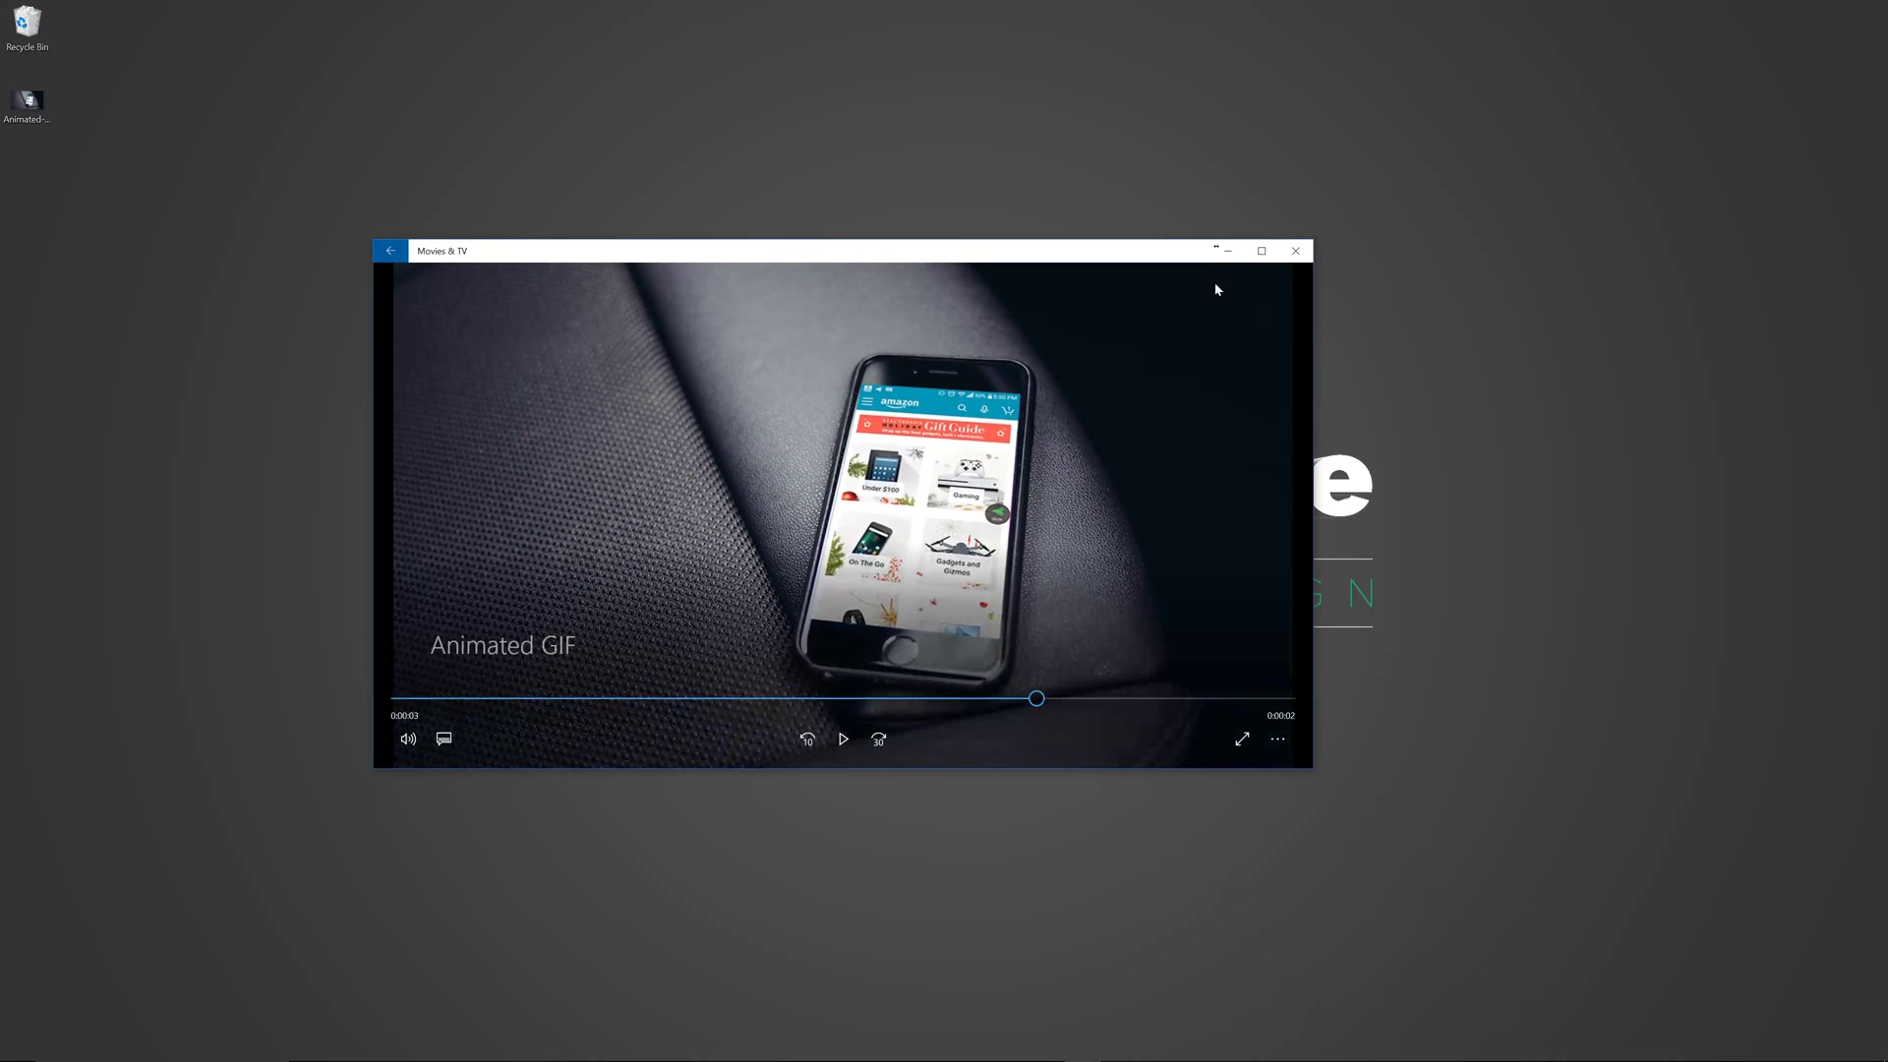
click(1299, 253)
drag(29, 104, 638, 395)
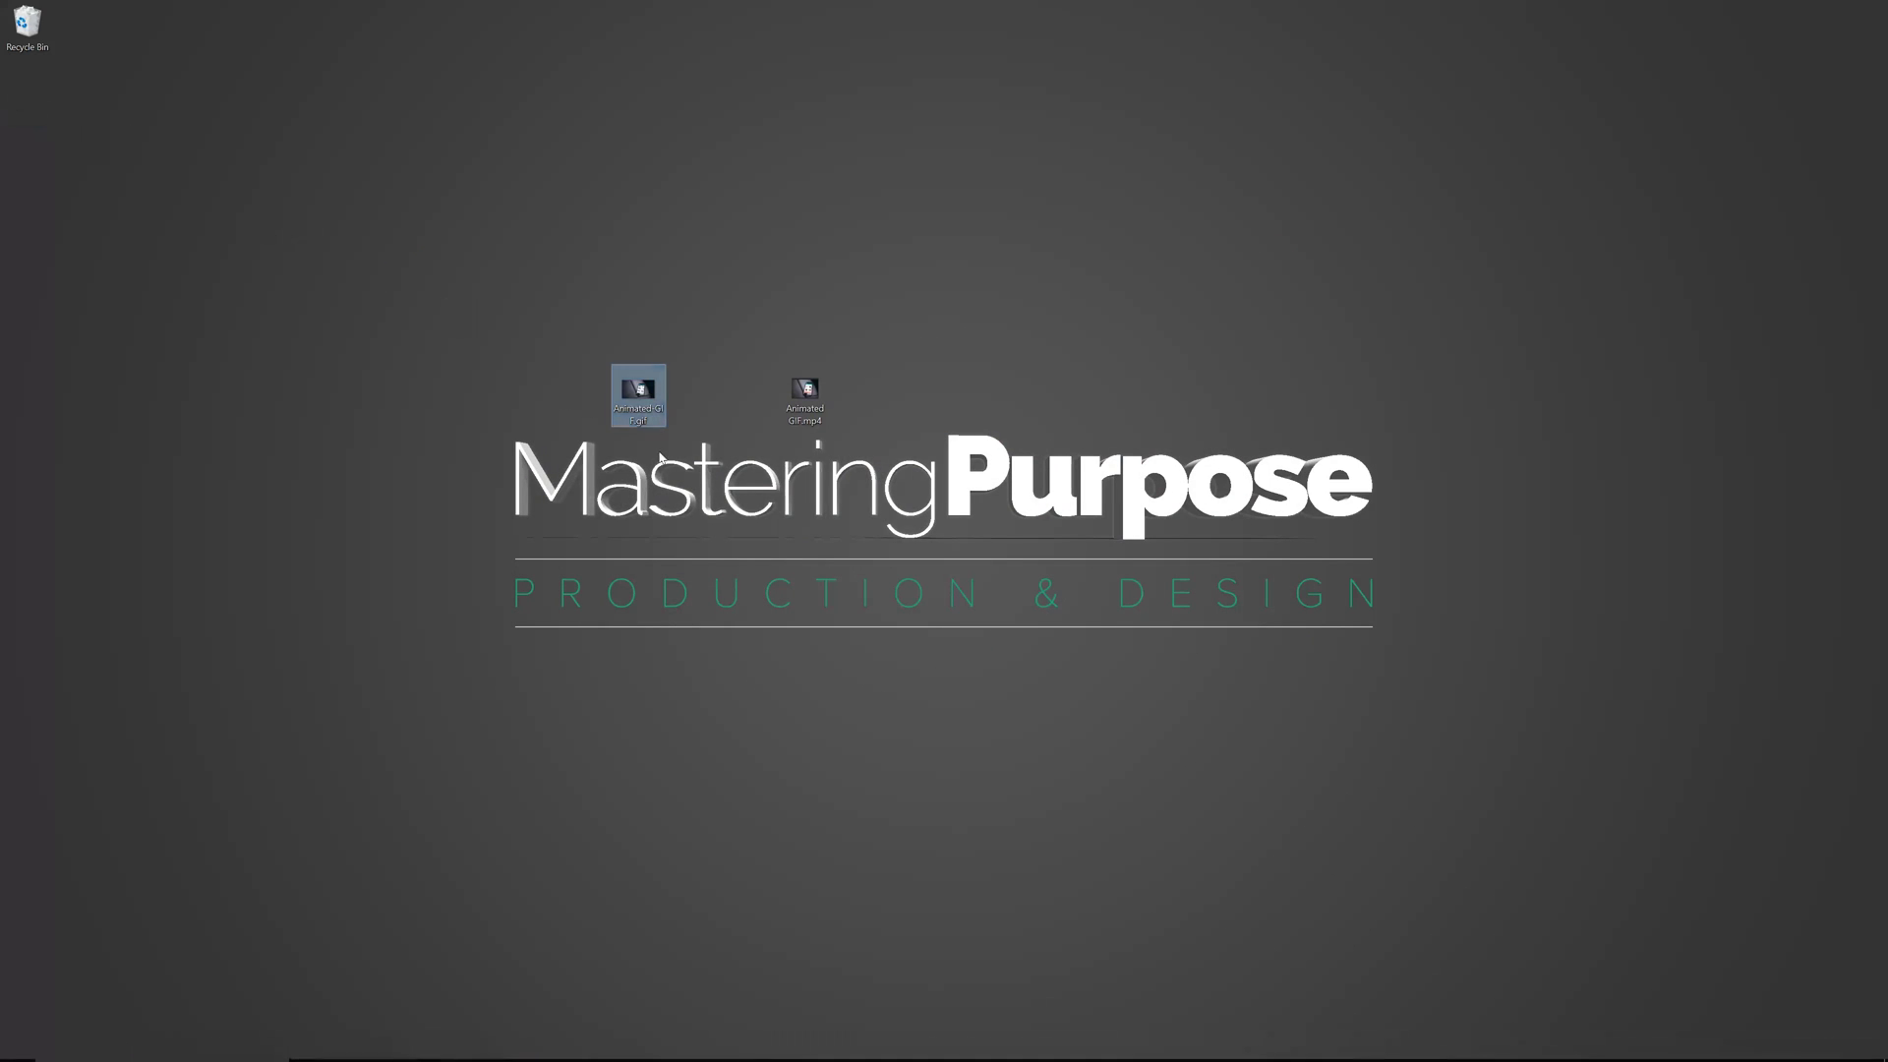
Step: Watch Animated-GIF.gif loop in Chrome after reloading past the Aw Snap error, then minimise Chrome
double_click(639, 394)
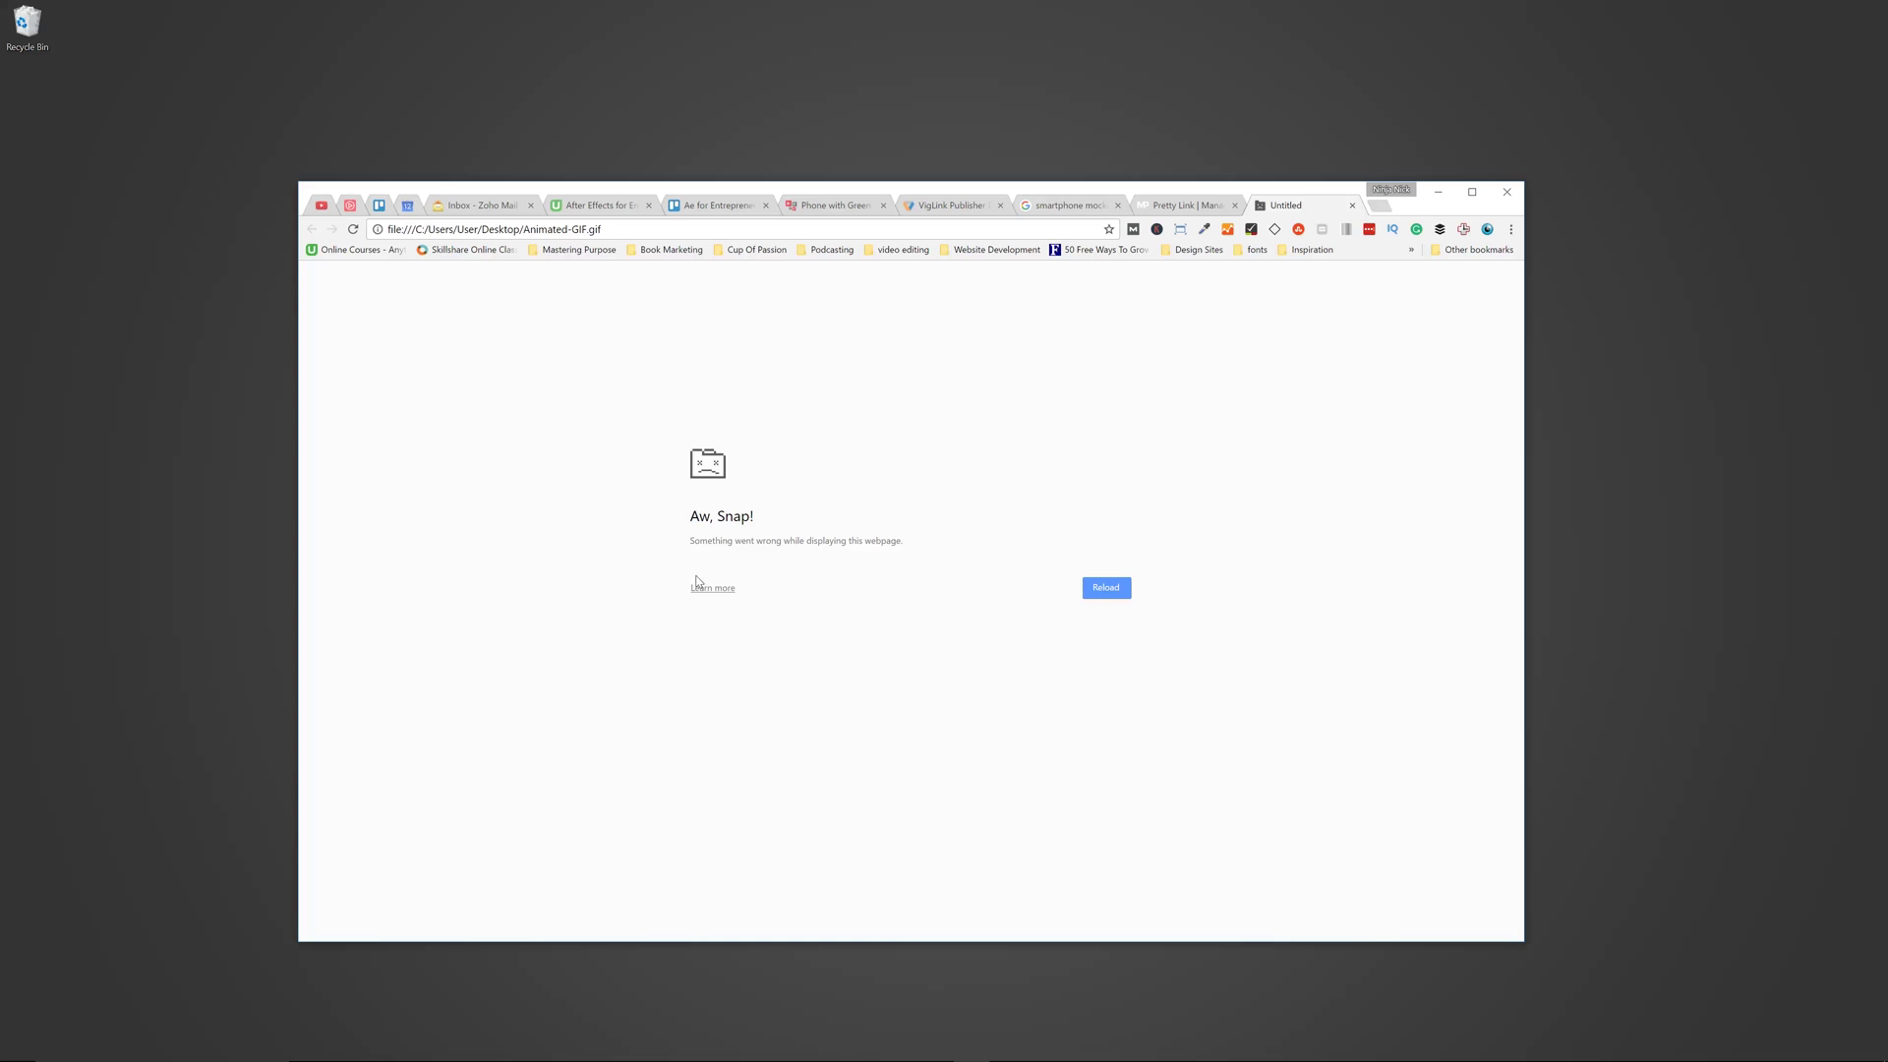
click(353, 229)
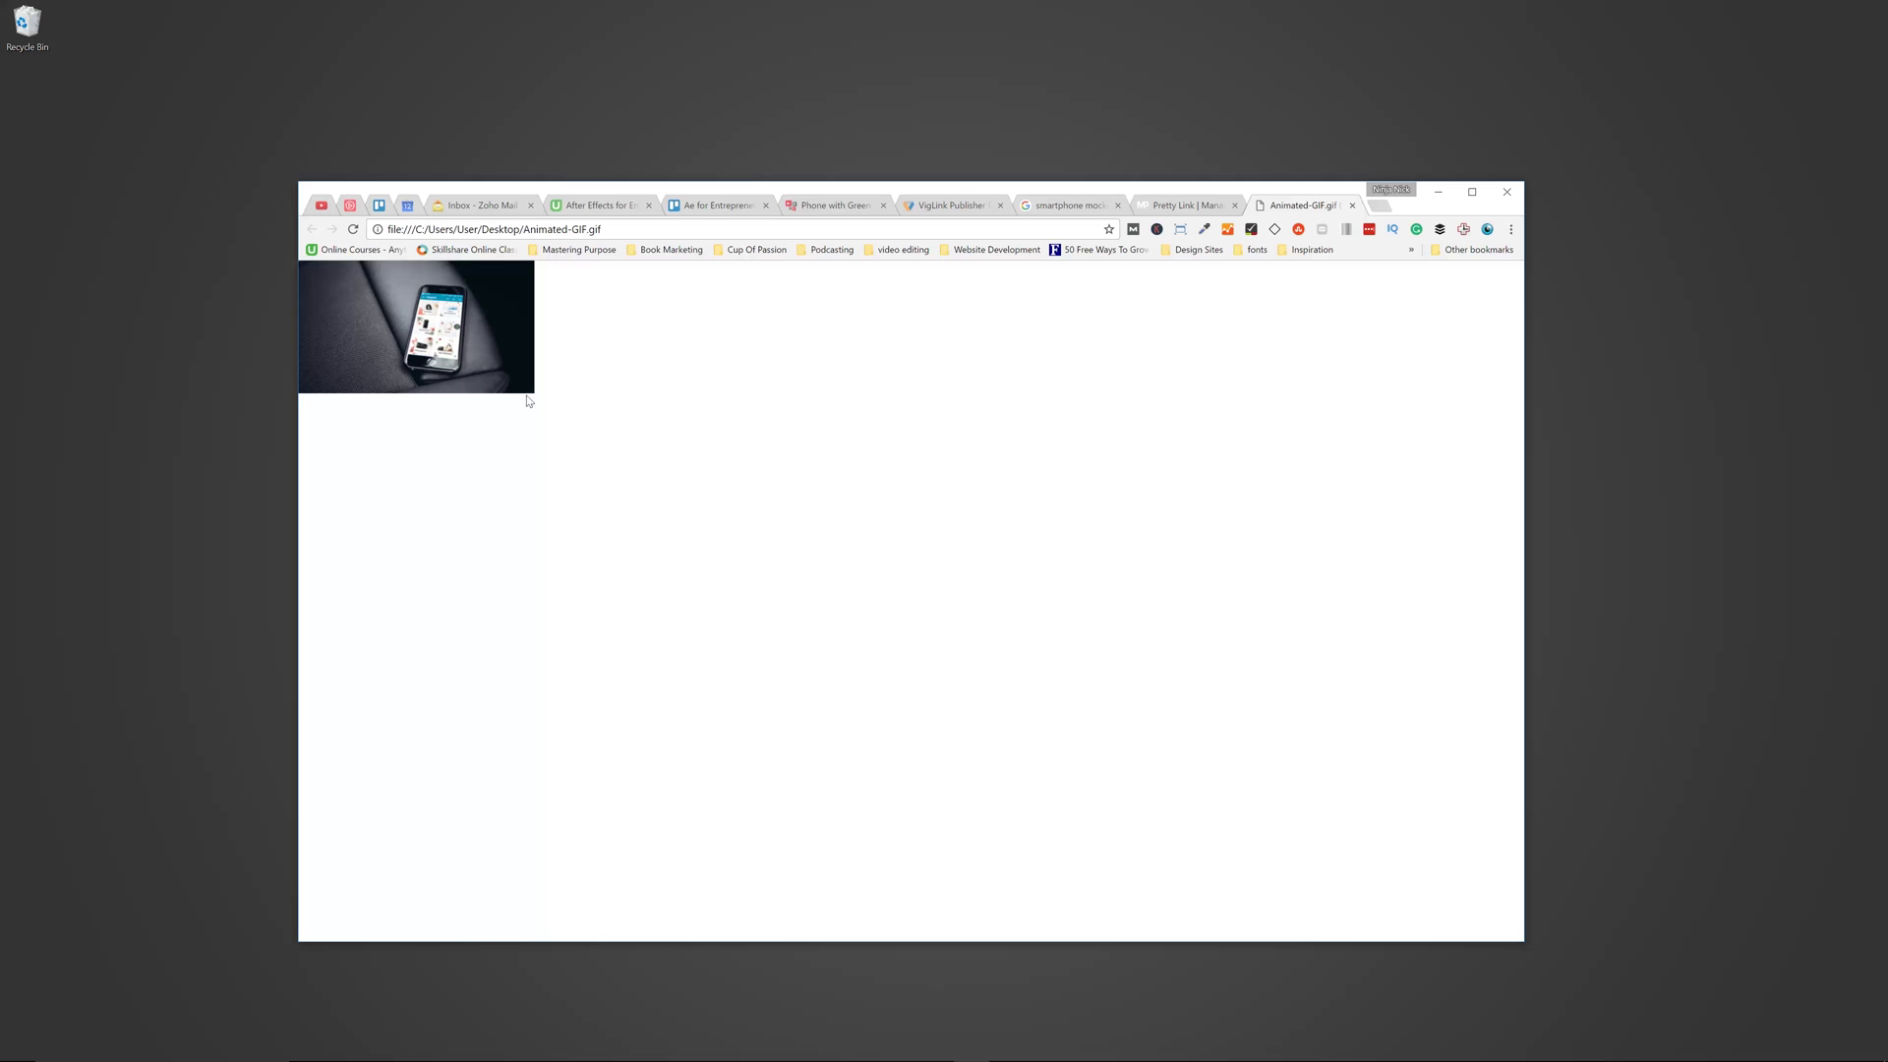
click(1438, 192)
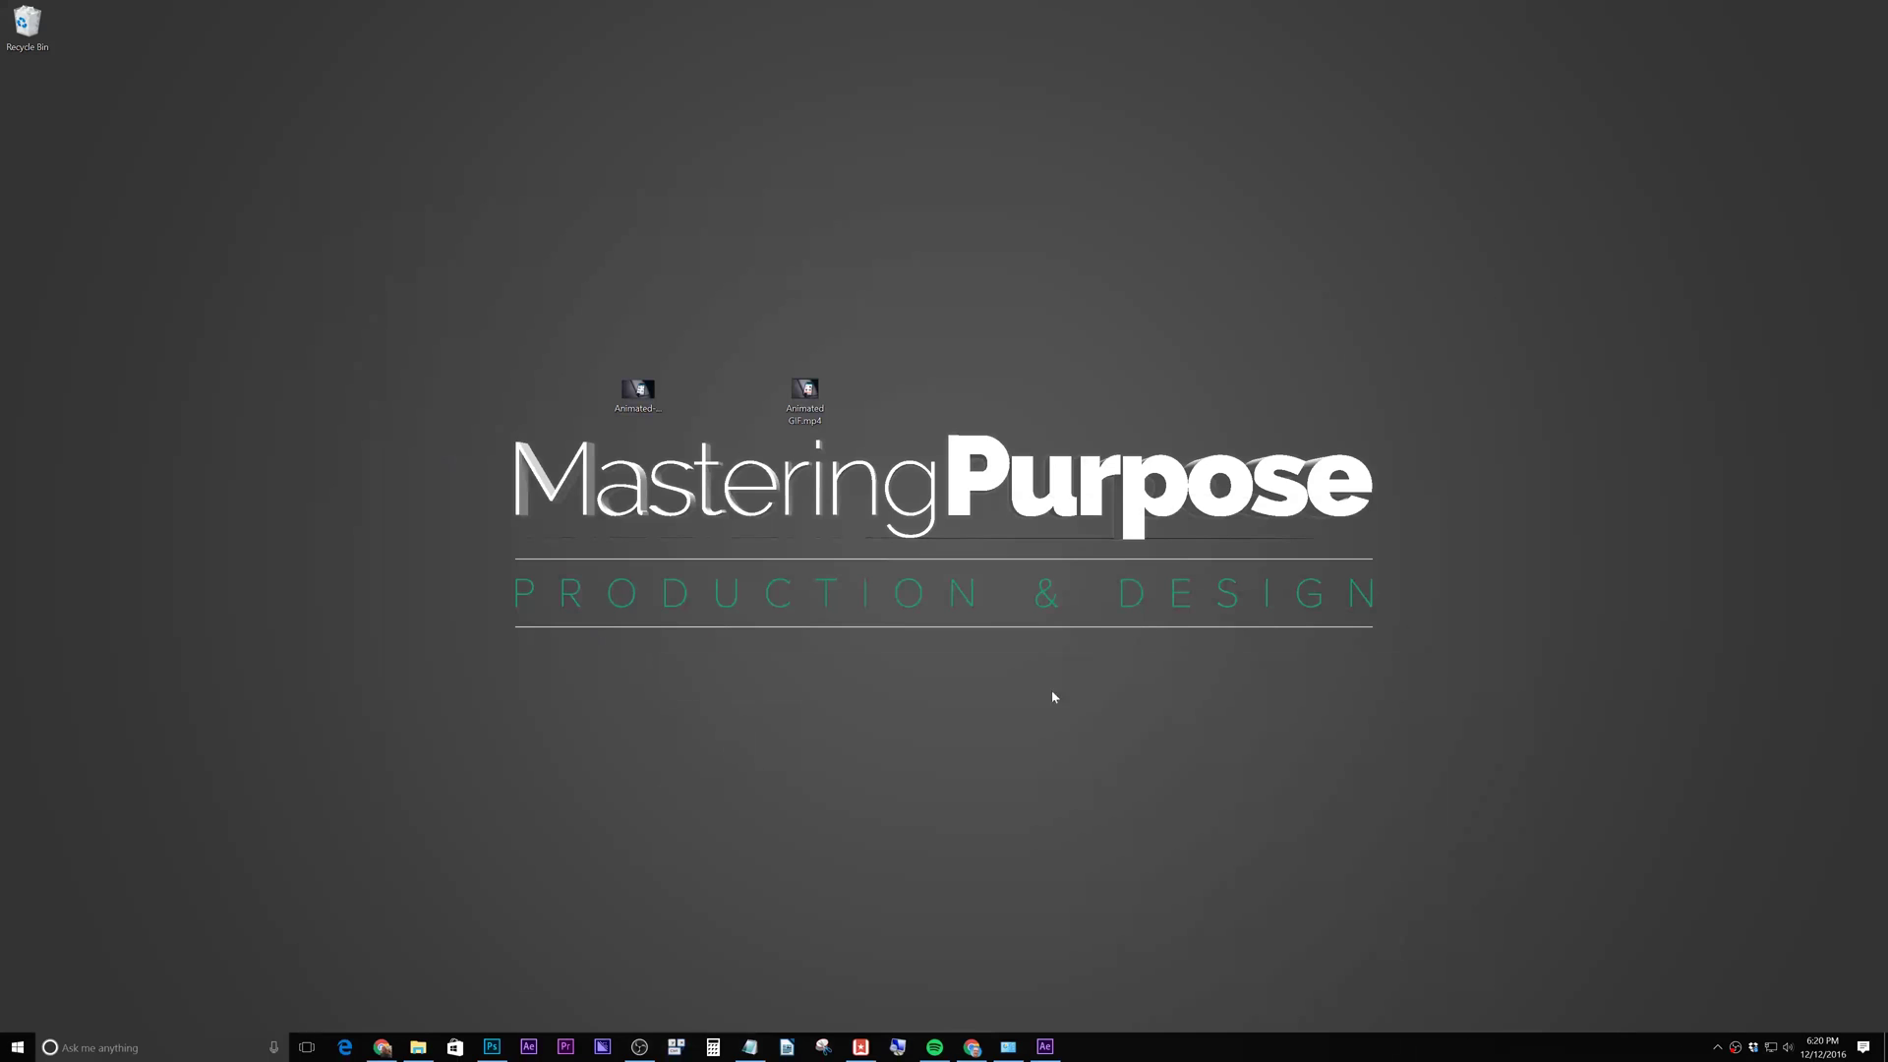